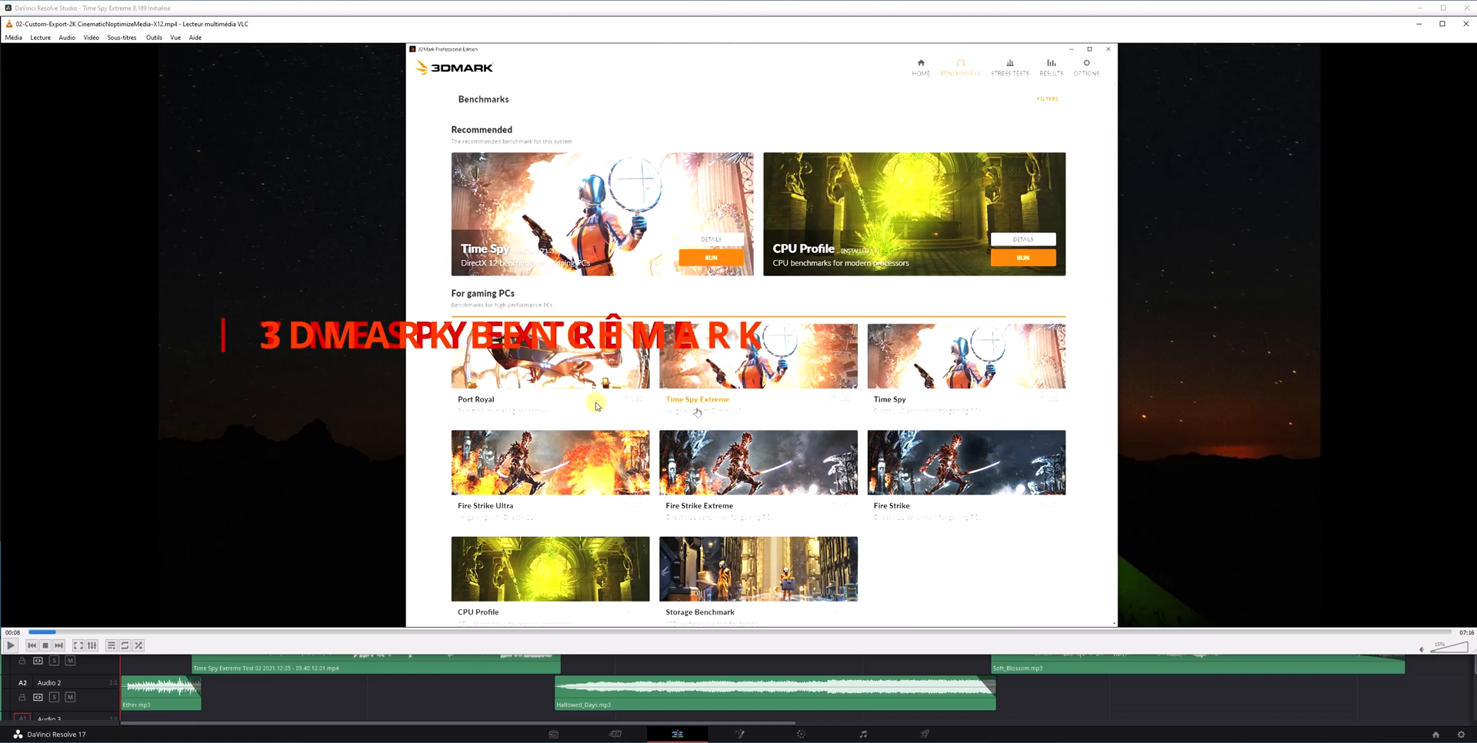
- Play the custom 2K export video from the beginning and adjust its playback volume
{"action": "left_click_drag", "start_coordinate": [55, 632], "coordinate": [28, 632]}
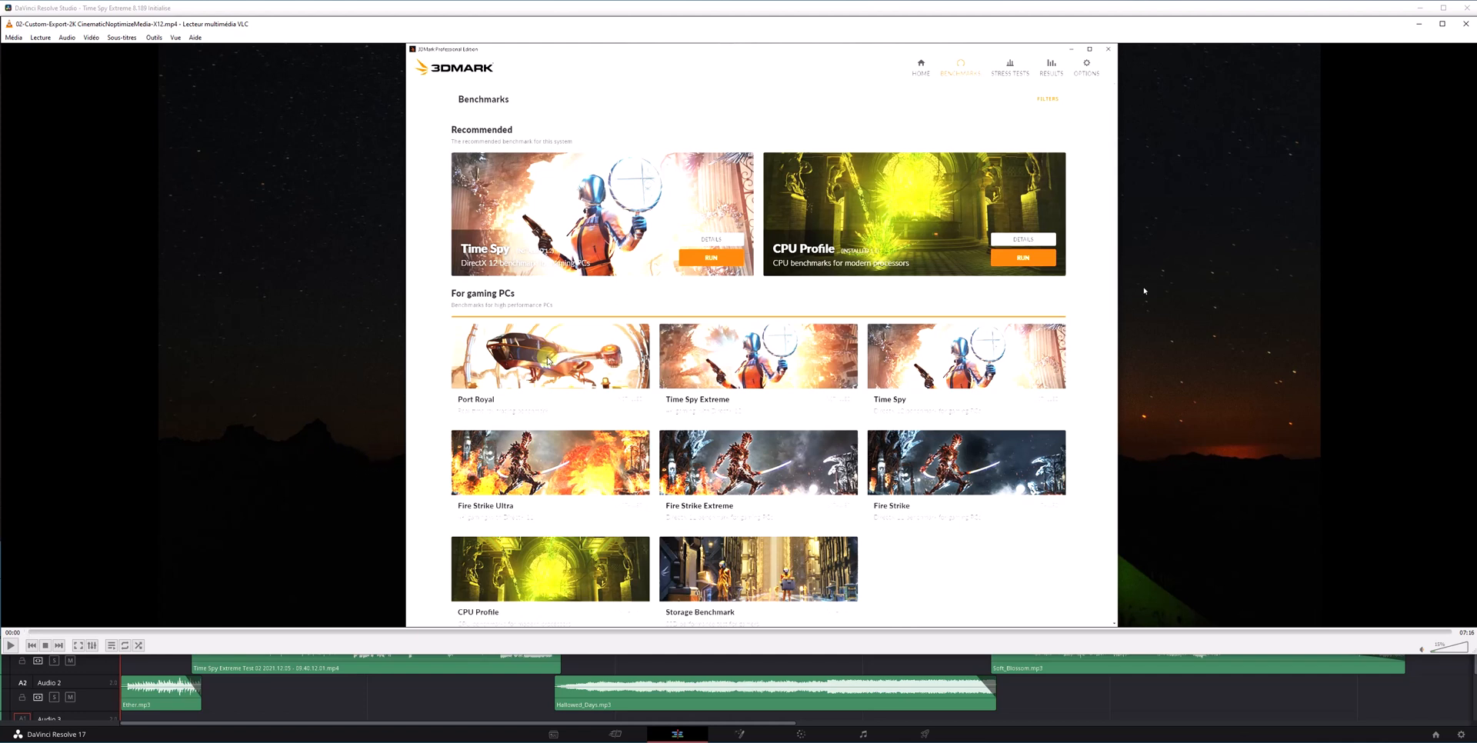
{"action": "key", "text": "space"}
{"action": "left_click", "coordinate": [1451, 648]}
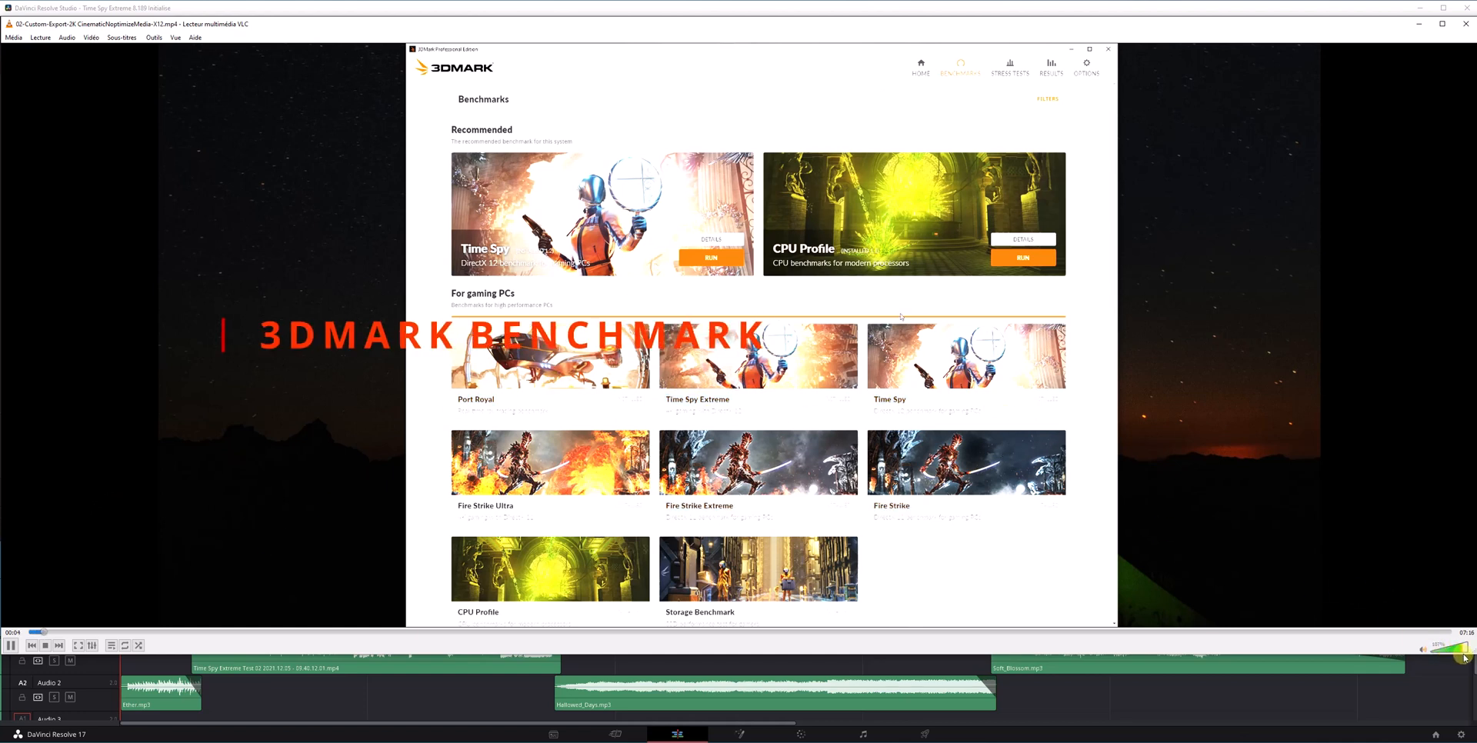
{"action": "left_click", "coordinate": [1452, 651]}
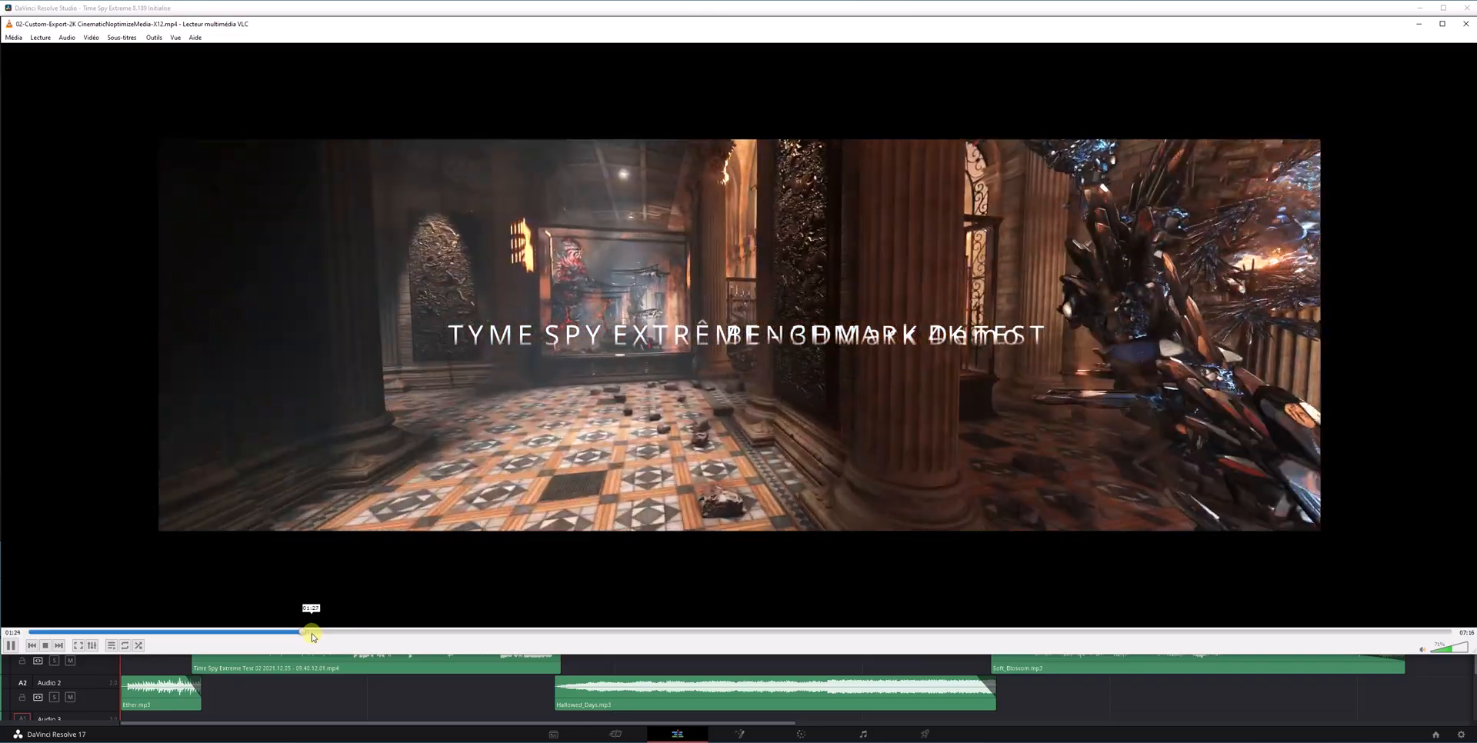
- Inspect the export at the Graphics Test 1 loading scene and in the demo around 0:33, pausing playback there
{"action": "left_click_drag", "start_coordinate": [313, 636], "coordinate": [514, 663]}
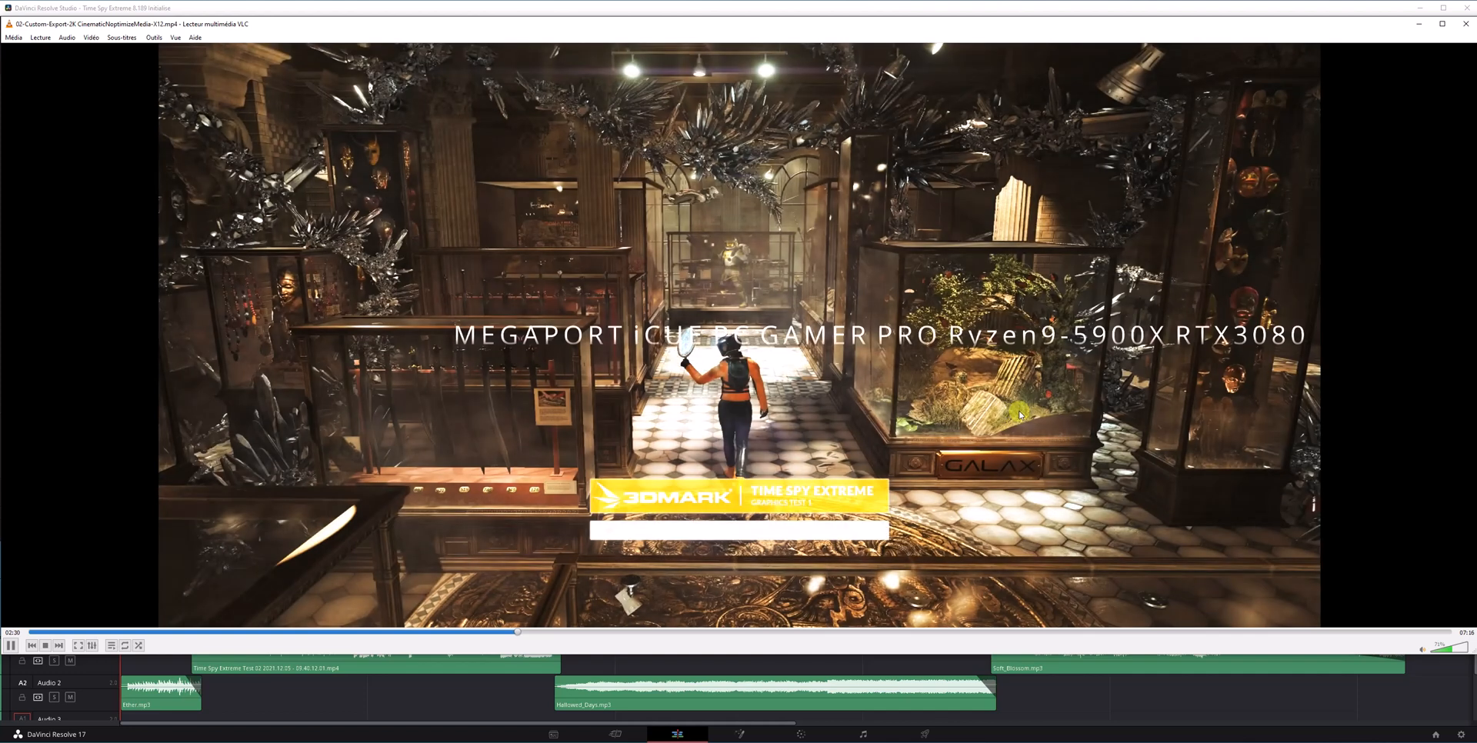
{"action": "left_click", "coordinate": [860, 528]}
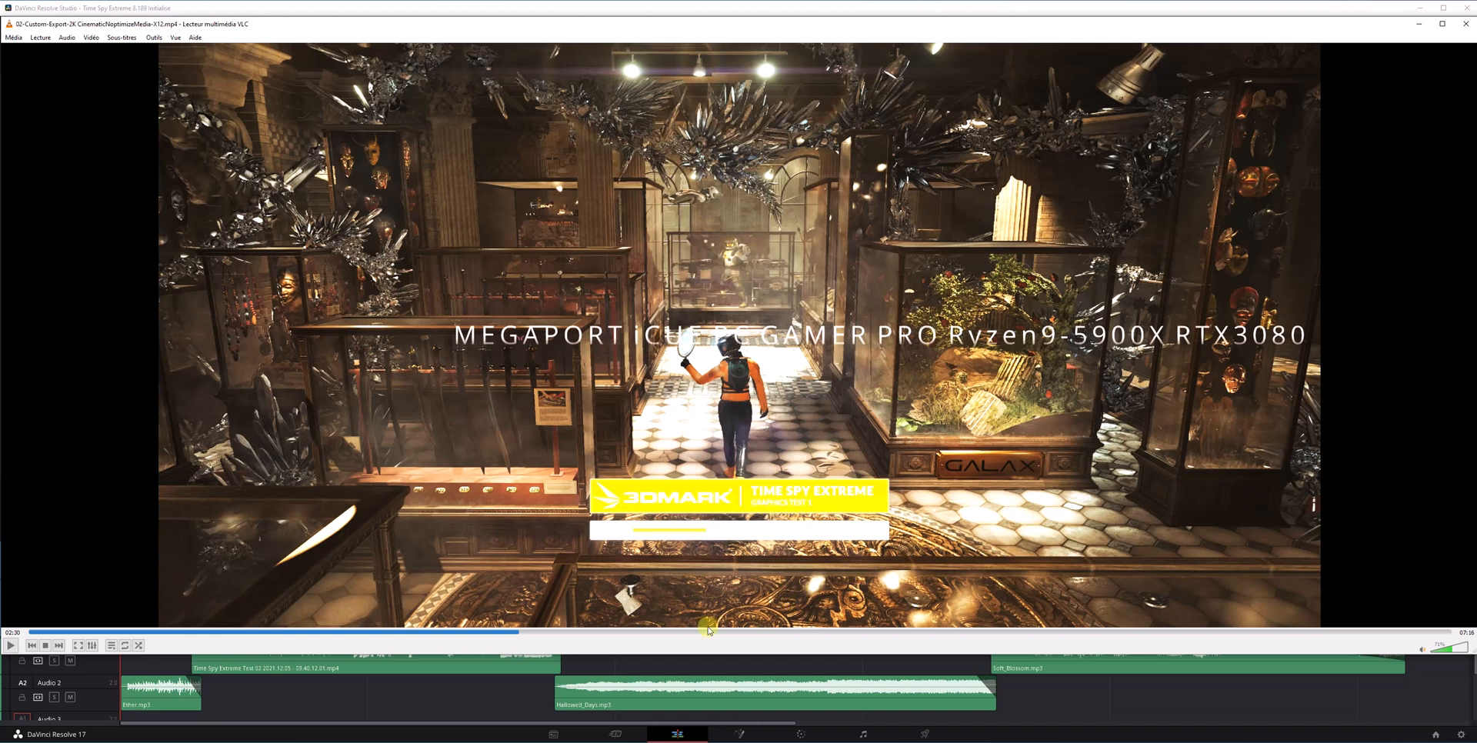
{"action": "left_click_drag", "start_coordinate": [663, 632], "coordinate": [132, 659]}
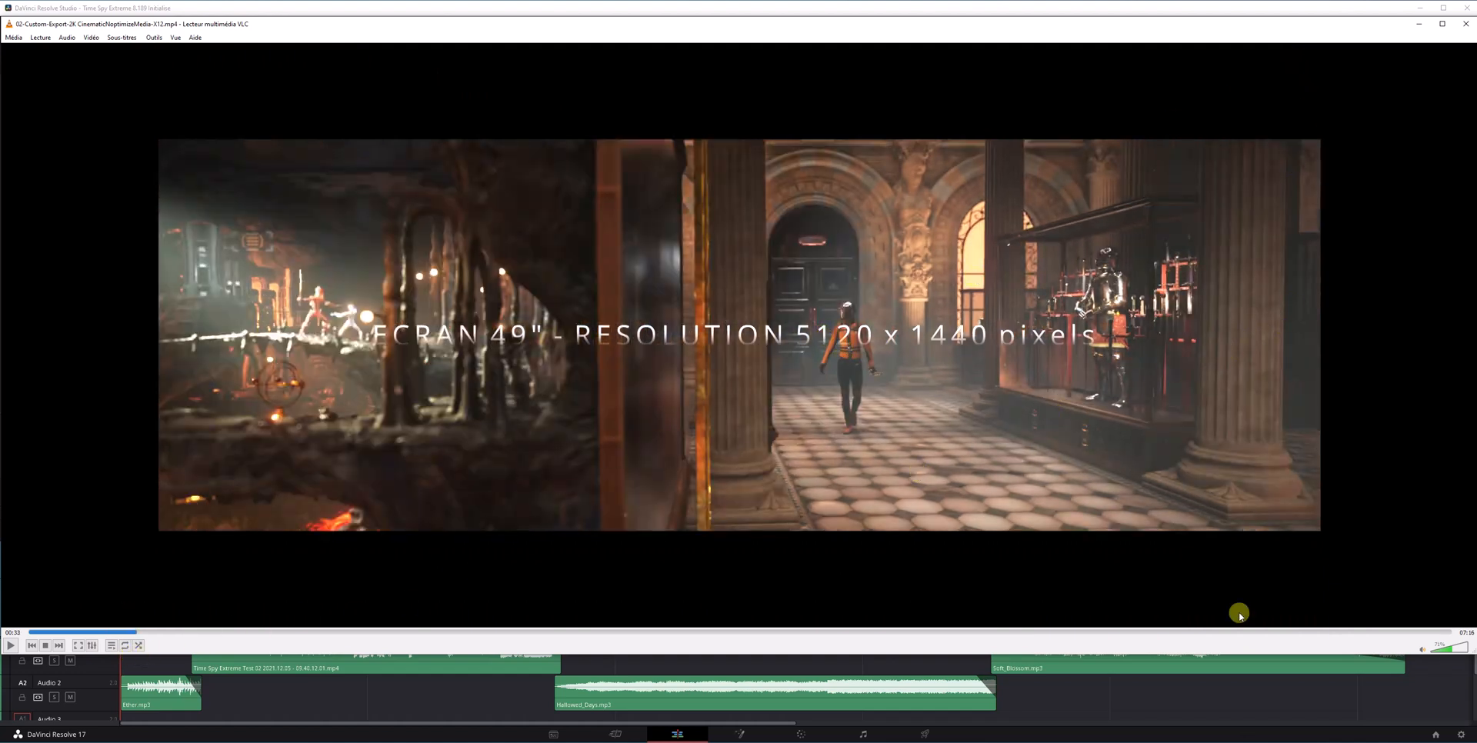
{"action": "key", "text": "space"}
{"action": "key", "text": "space"}
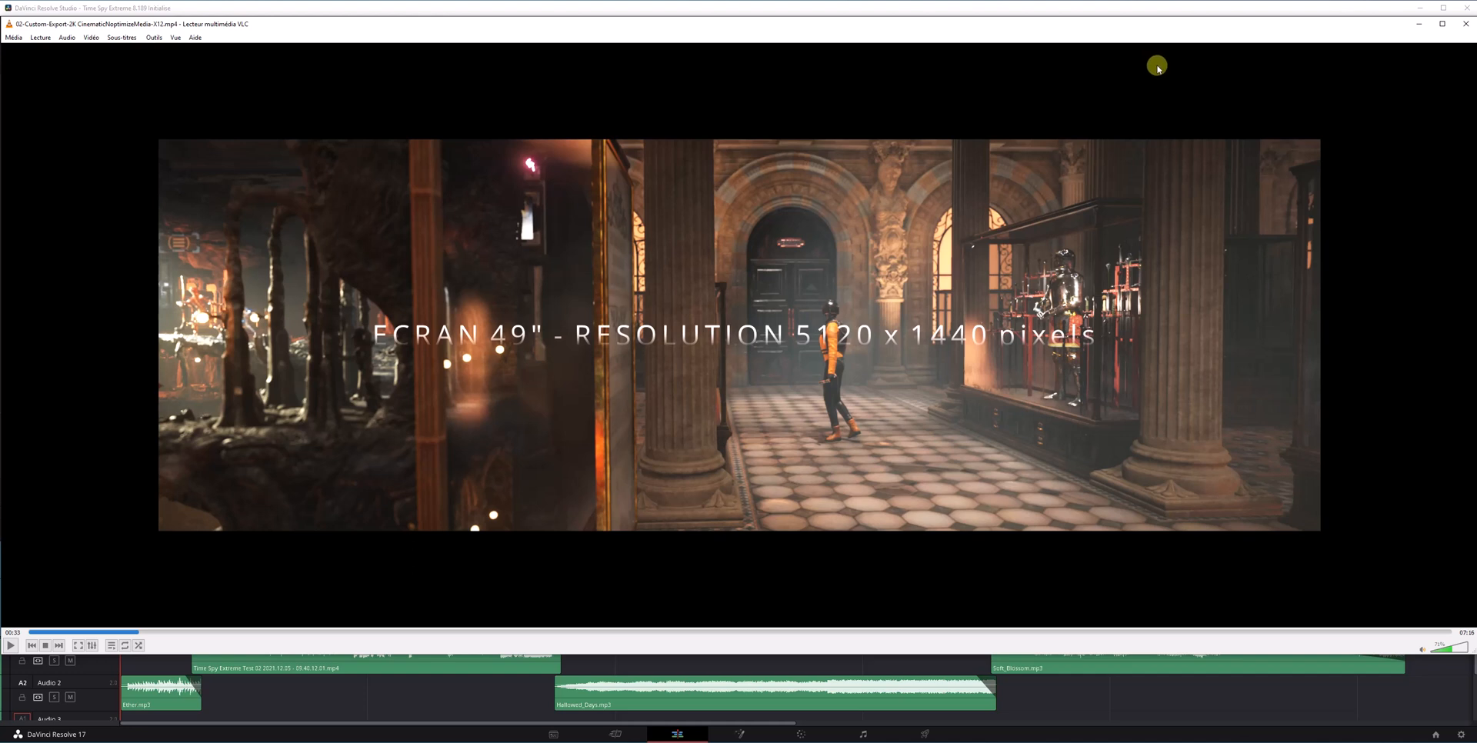
- Minimise the export video, enlarge the HydroCorsair Time Spy comparison video to fill the screen, and play it from the start
{"action": "left_click", "coordinate": [1420, 26]}
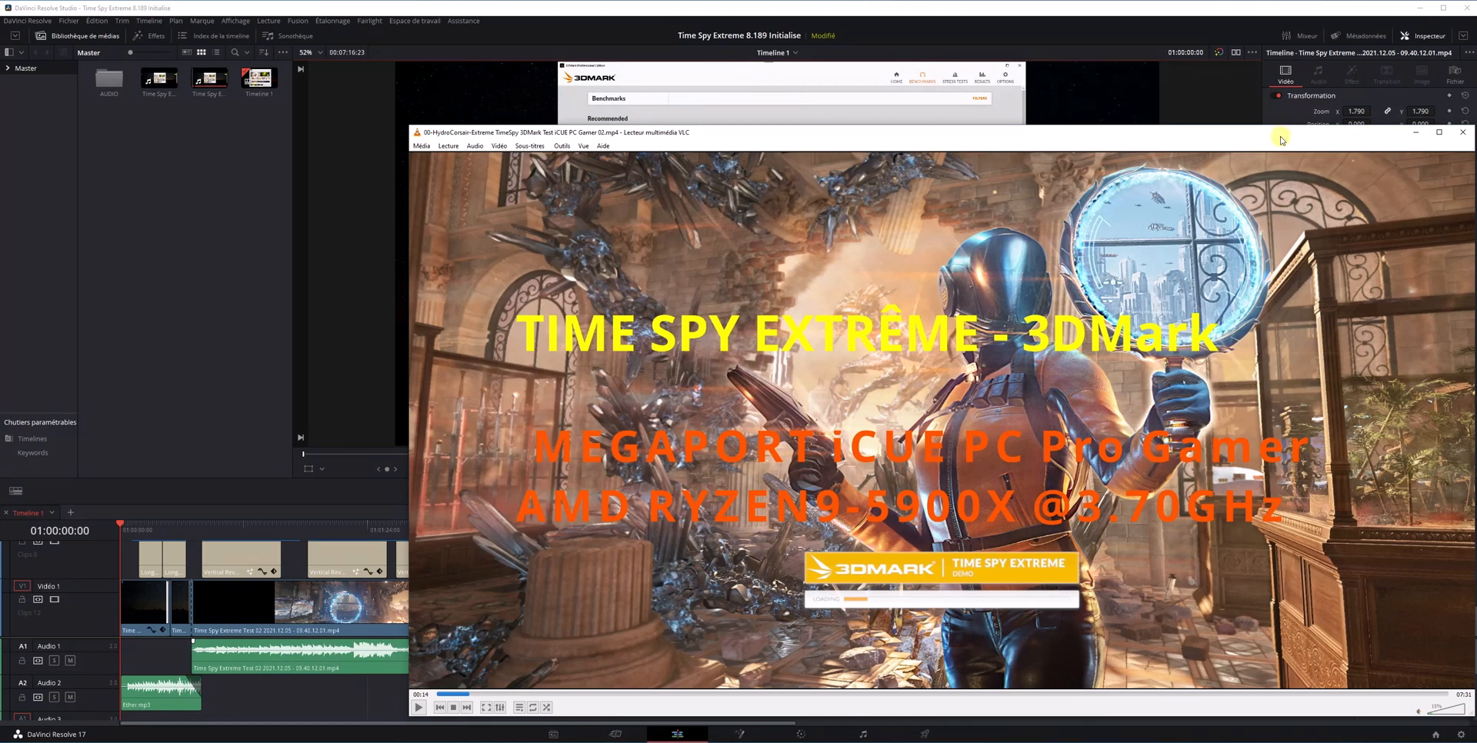
{"action": "left_click_drag", "start_coordinate": [1277, 136], "coordinate": [1283, 32]}
{"action": "left_click_drag", "start_coordinate": [414, 610], "coordinate": [3, 741]}
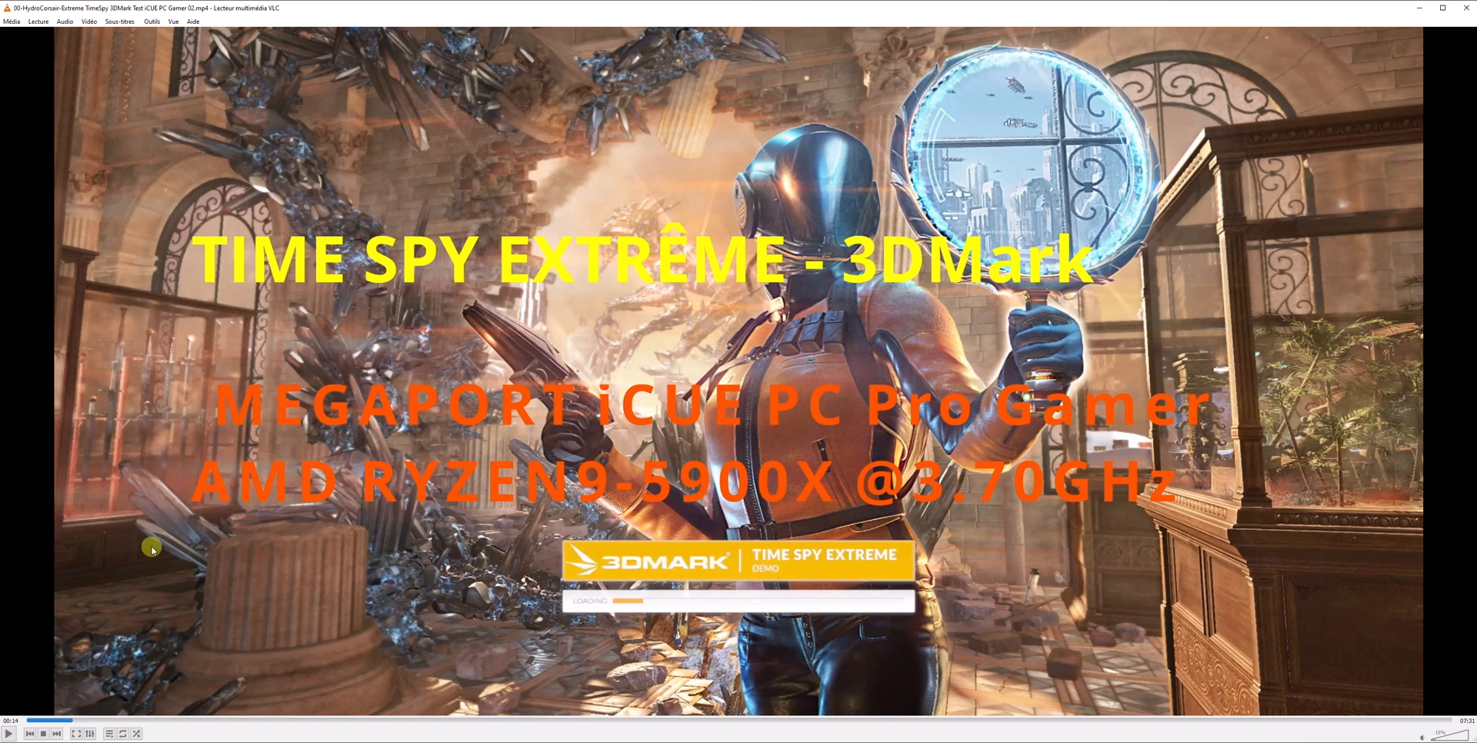
{"action": "left_click_drag", "start_coordinate": [42, 724], "coordinate": [26, 724]}
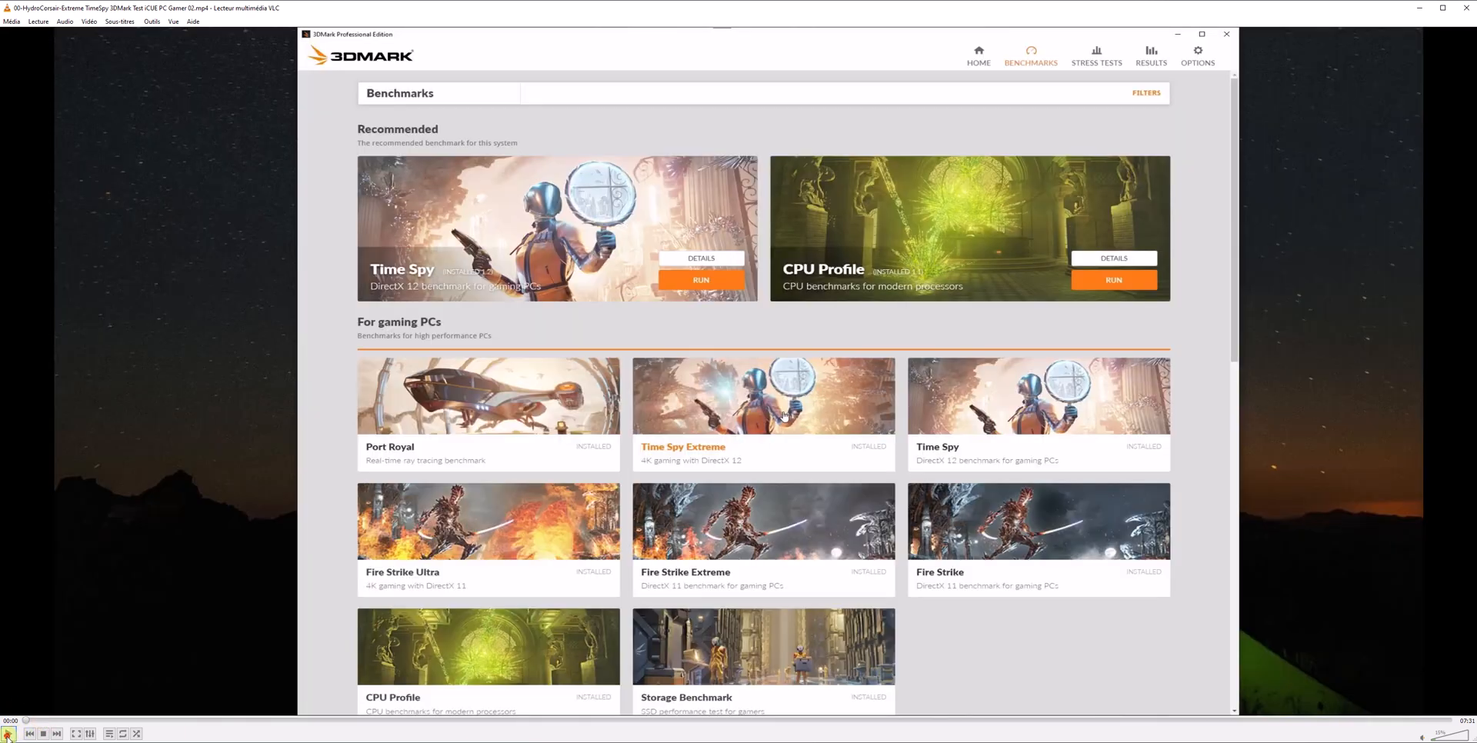
{"action": "left_click", "coordinate": [8, 733]}
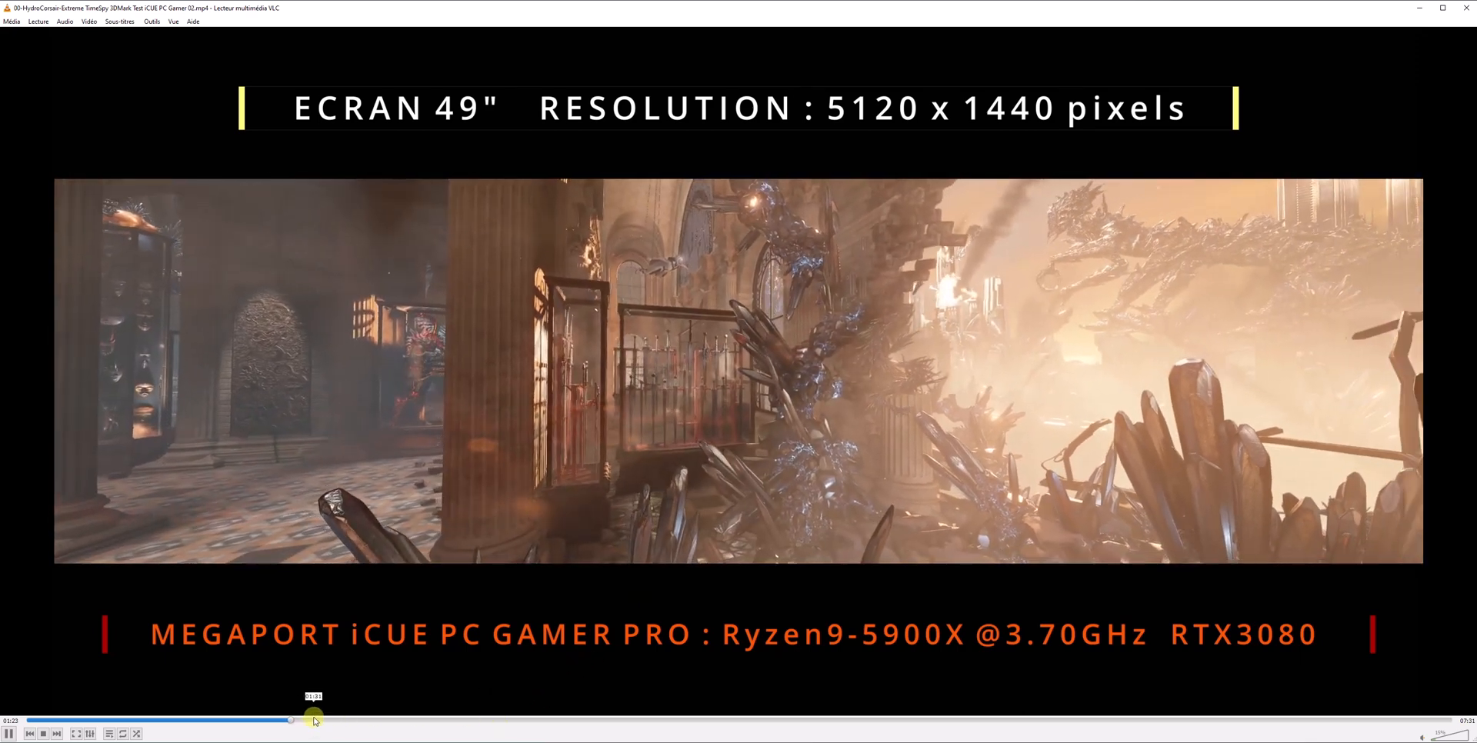
- Skip ahead through the comparison video's demo and pause at the Graphics Test 1 loading scene
{"action": "left_click_drag", "start_coordinate": [319, 722], "coordinate": [331, 725]}
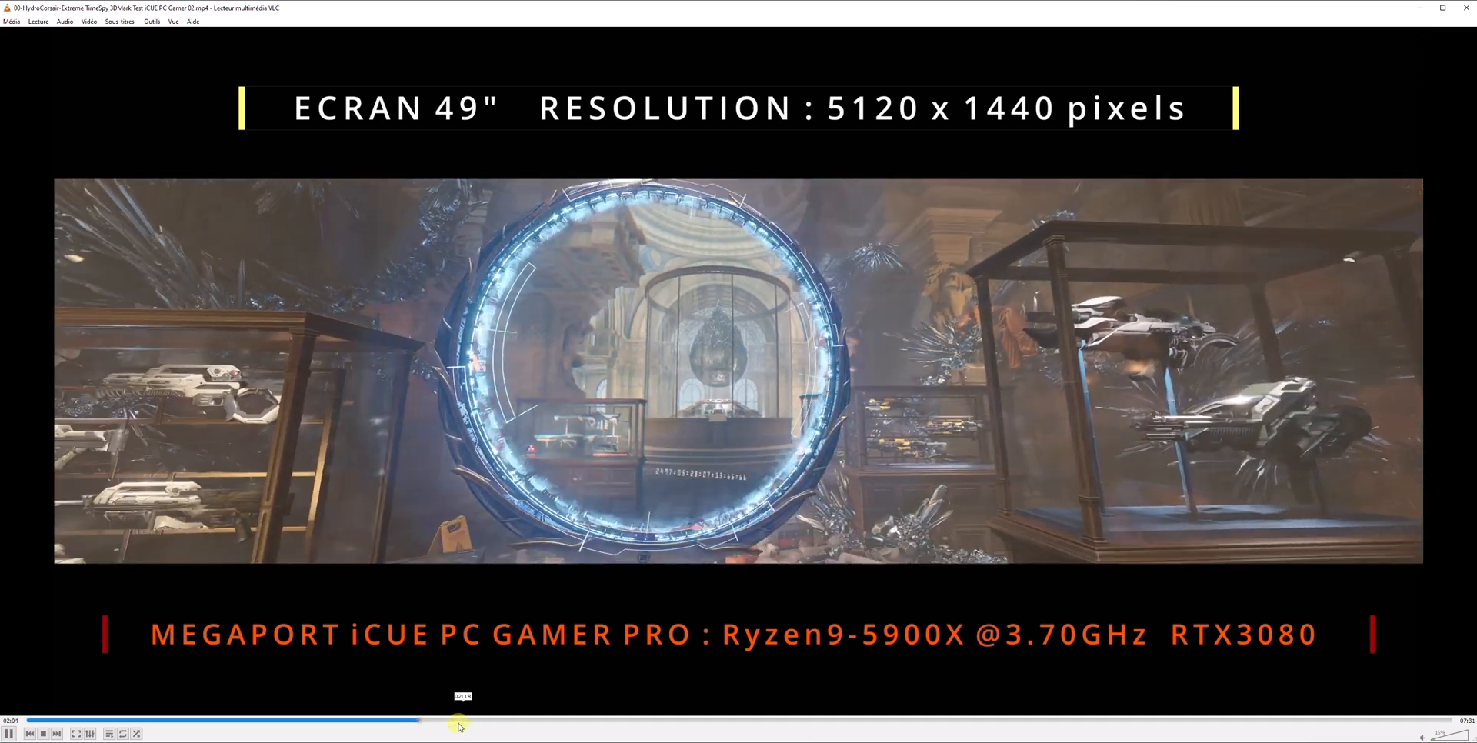
{"action": "left_click", "coordinate": [451, 722]}
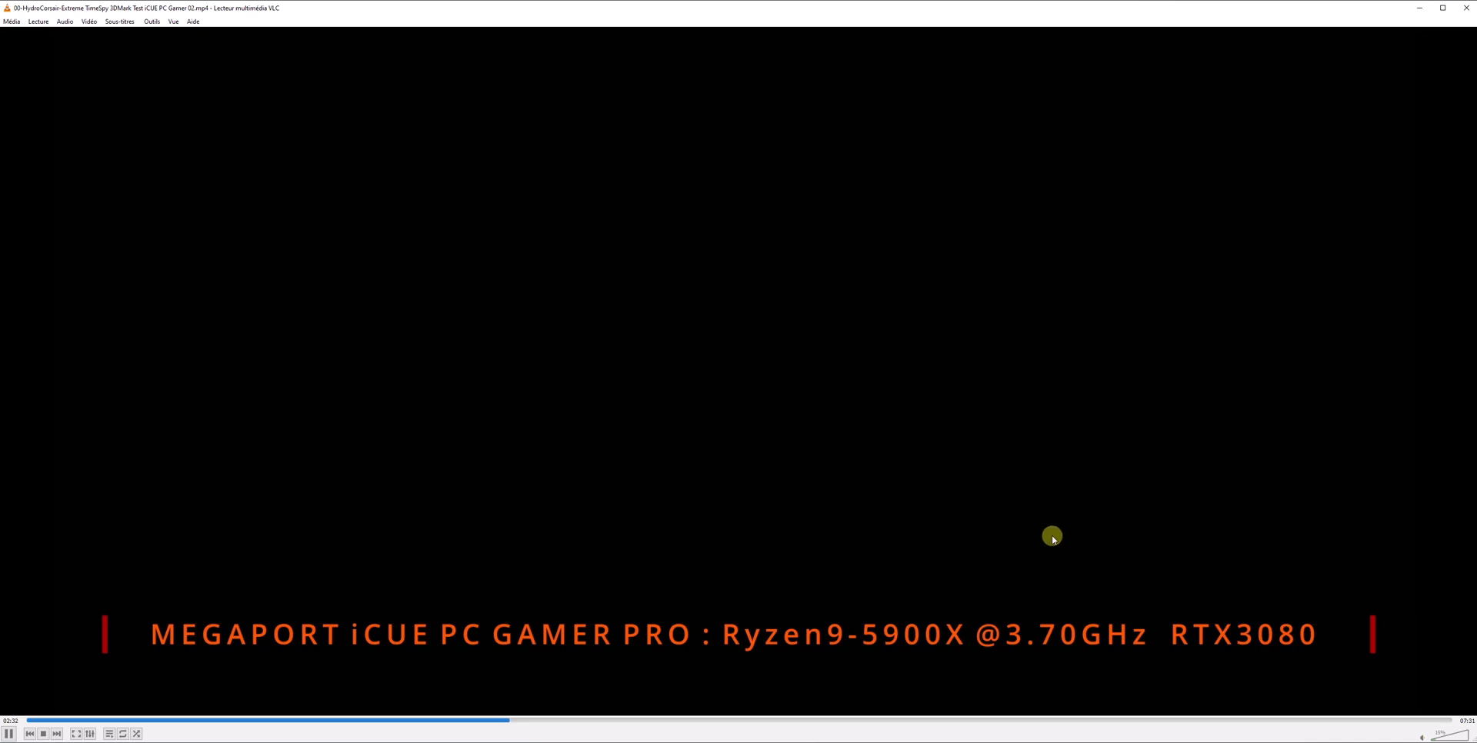
{"action": "key", "text": "space"}
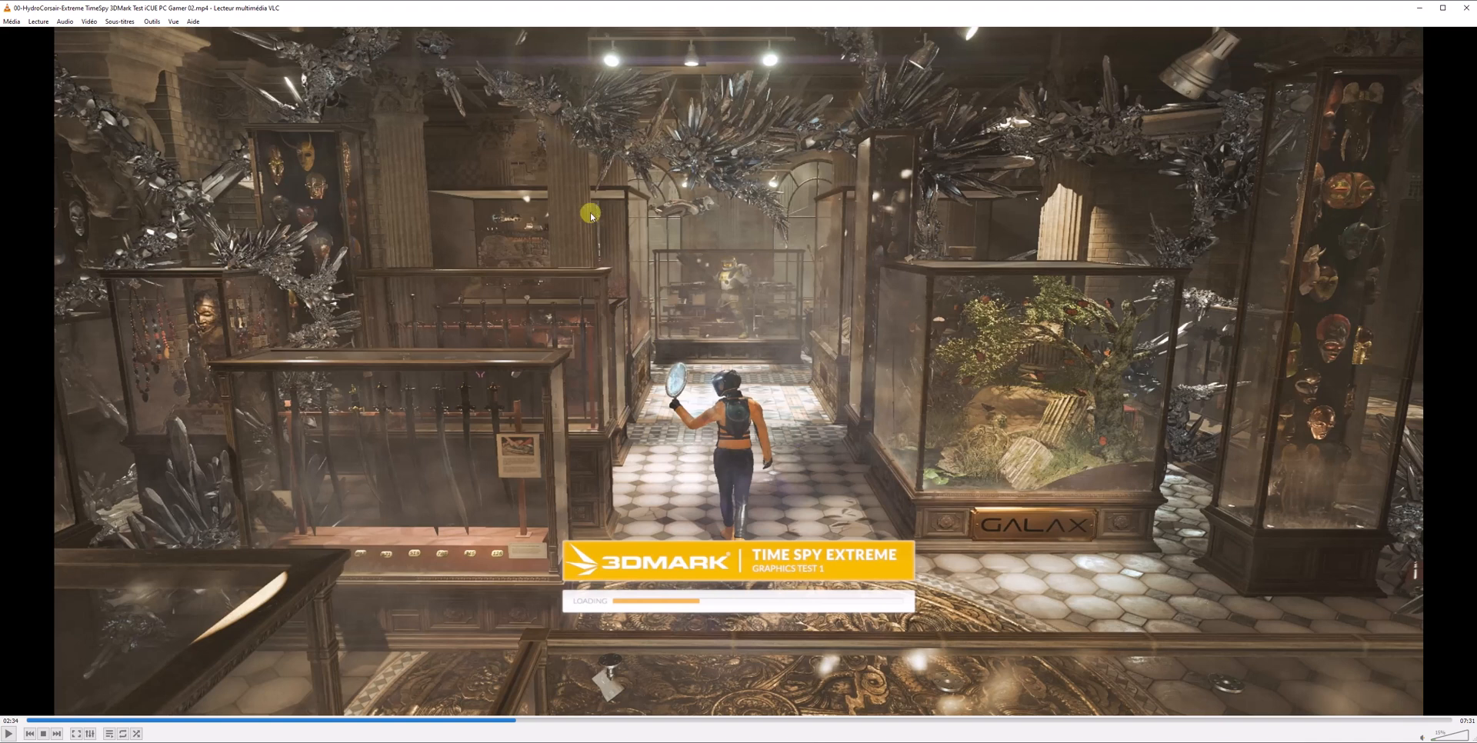
- Minimise the comparison video, return to the custom 2K export, and examine its overlaid titles and colours between about 0:45 and 1:20
{"action": "left_click", "coordinate": [1421, 12]}
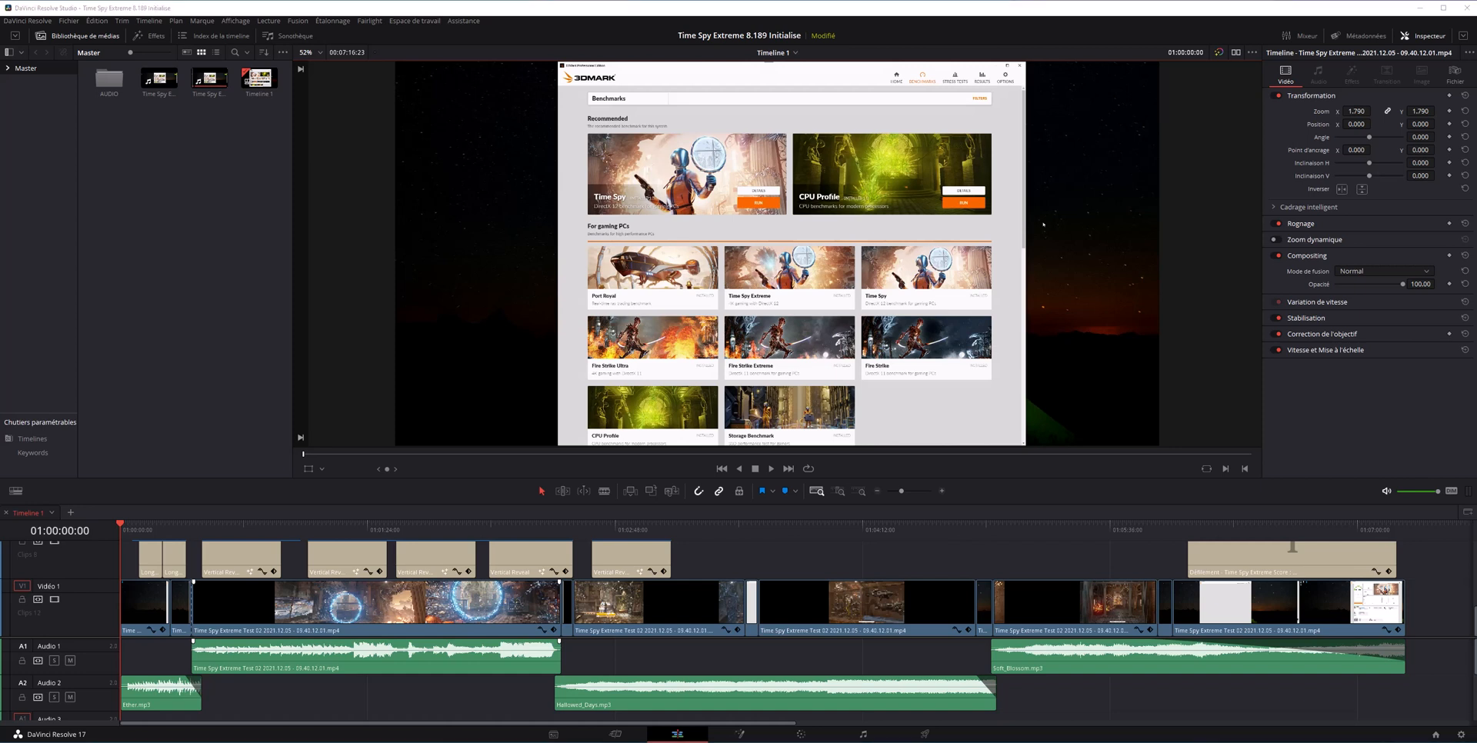
{"action": "key", "text": "alt+Tab"}
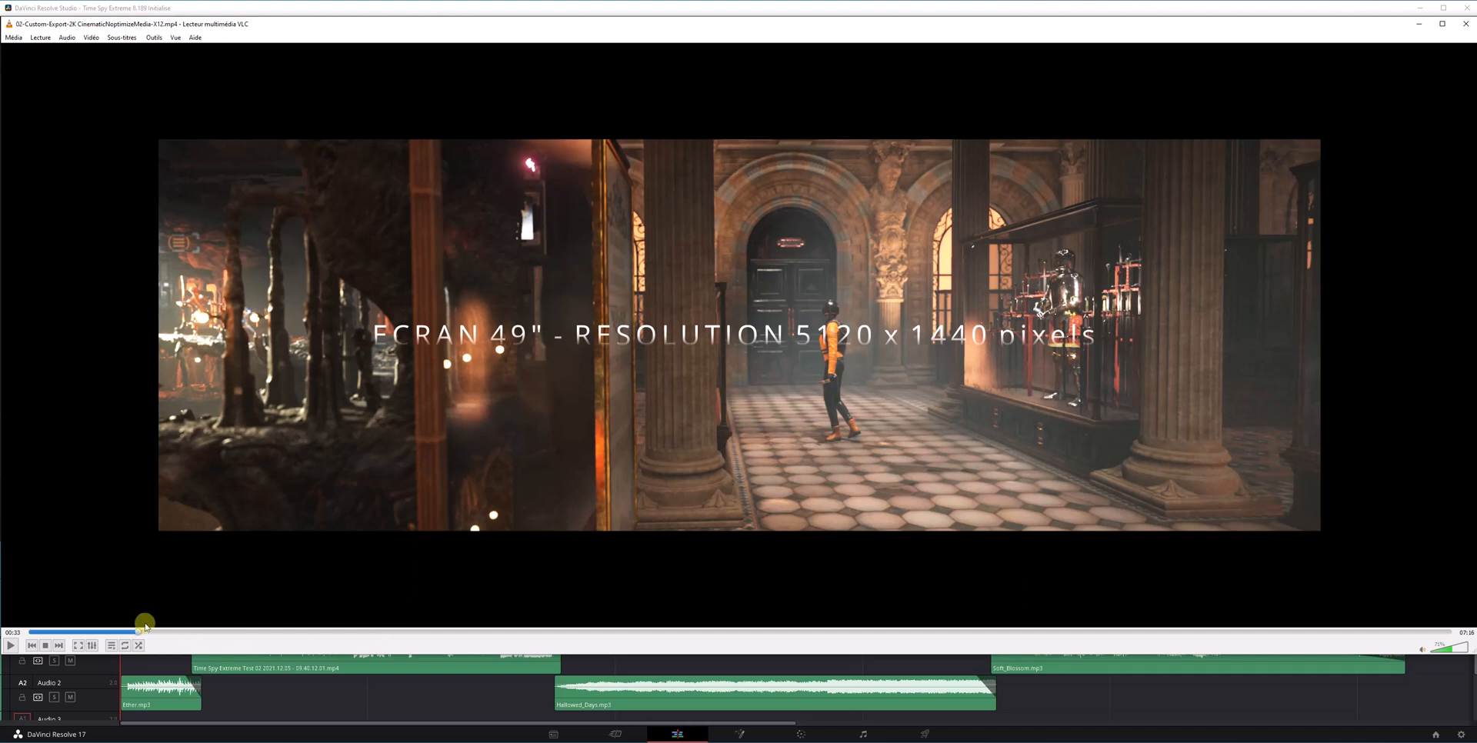
{"action": "left_click", "coordinate": [171, 633]}
{"action": "left_click_drag", "start_coordinate": [172, 638], "coordinate": [216, 635]}
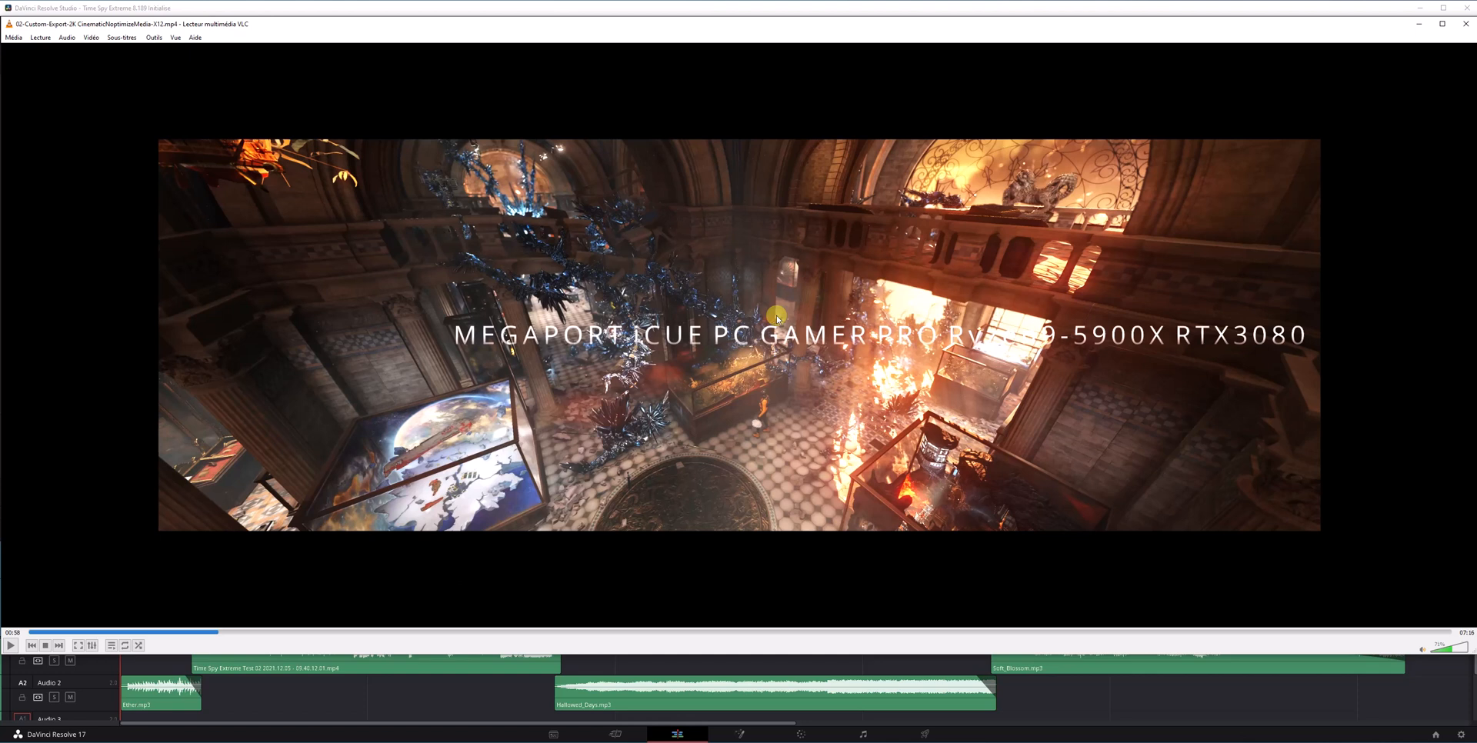
{"action": "left_click", "coordinate": [255, 632]}
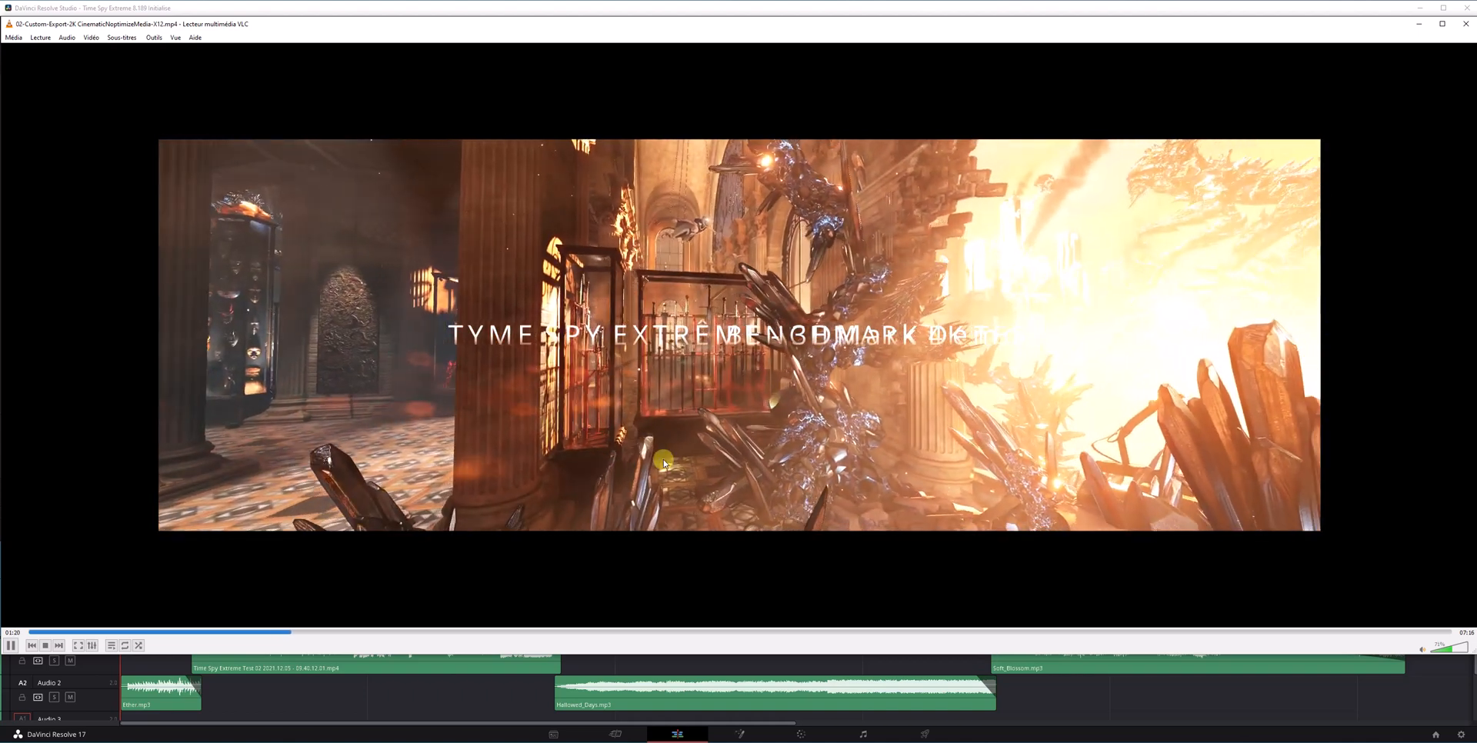
- Skip the custom 2K export to about 2:11, pause it, and close the video player
{"action": "left_click_drag", "start_coordinate": [297, 632], "coordinate": [457, 641]}
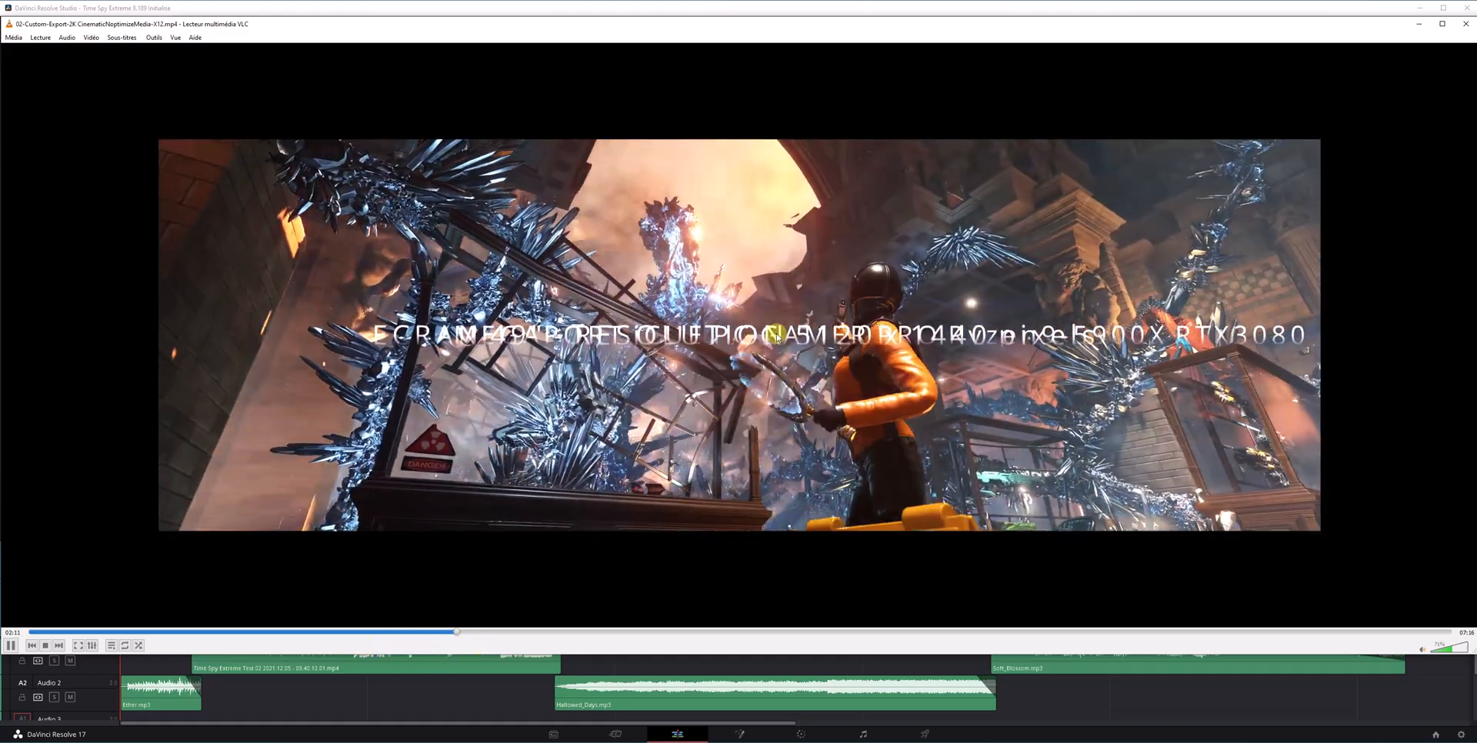
{"action": "left_click", "coordinate": [903, 356]}
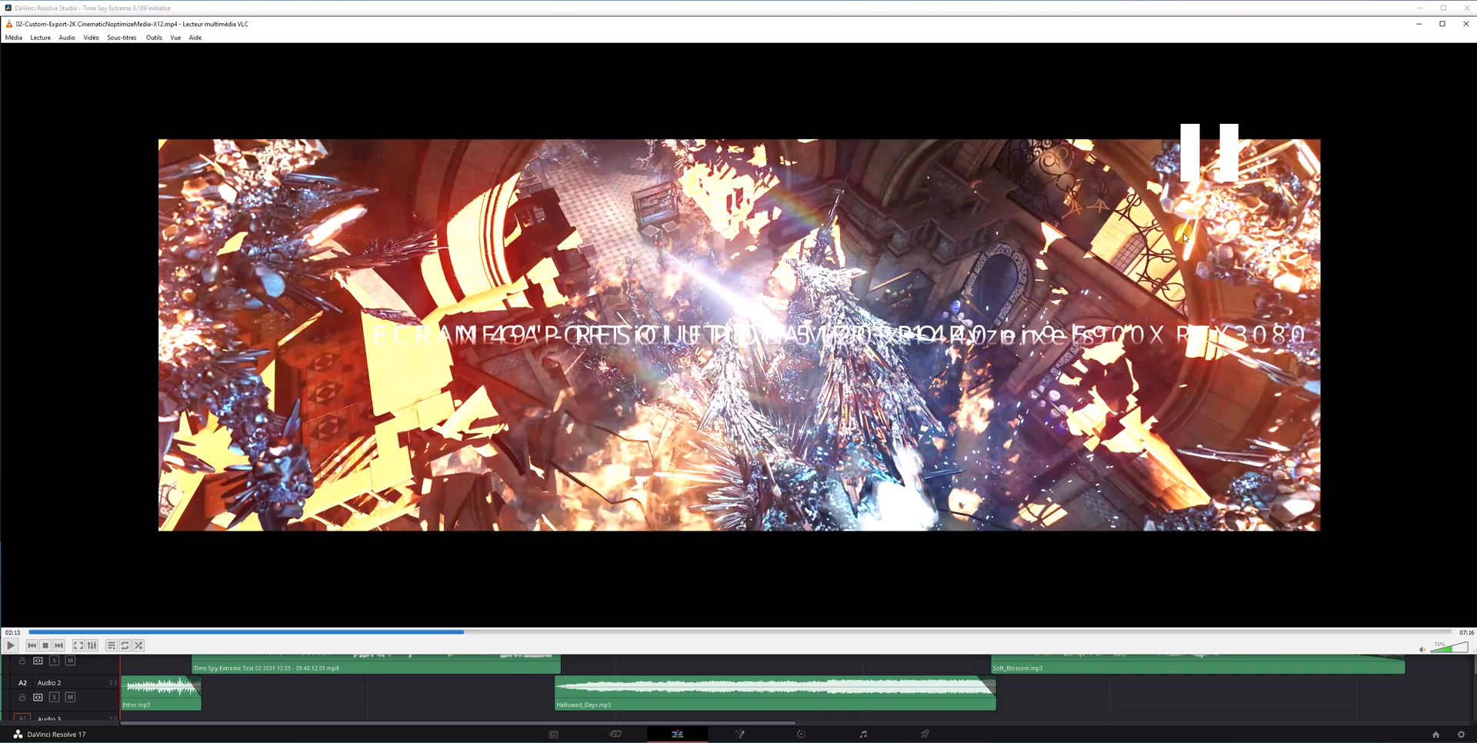
{"action": "left_click", "coordinate": [1467, 28]}
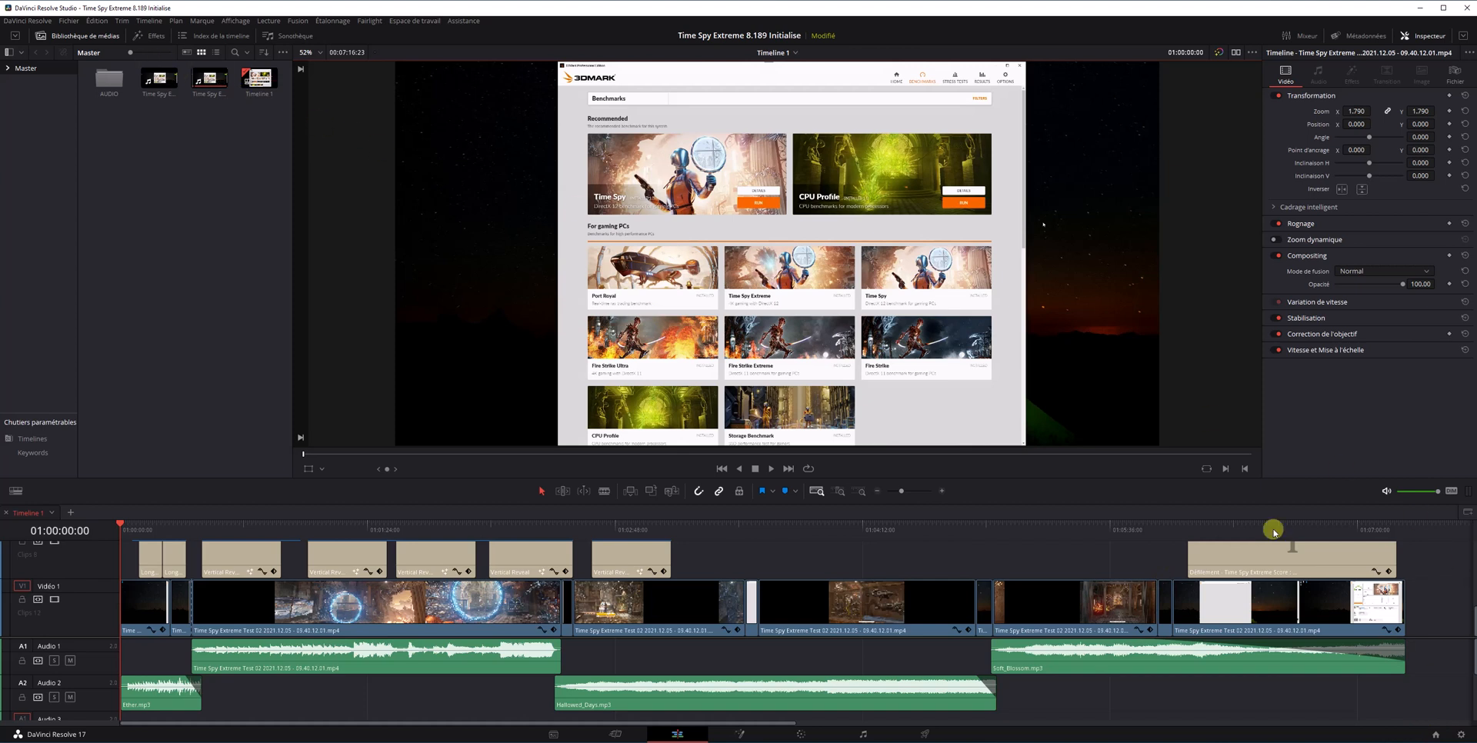
- Change the project's colour science to DaVinci YRGB in the project settings and move the dialog aside
{"action": "left_click", "coordinate": [1461, 734]}
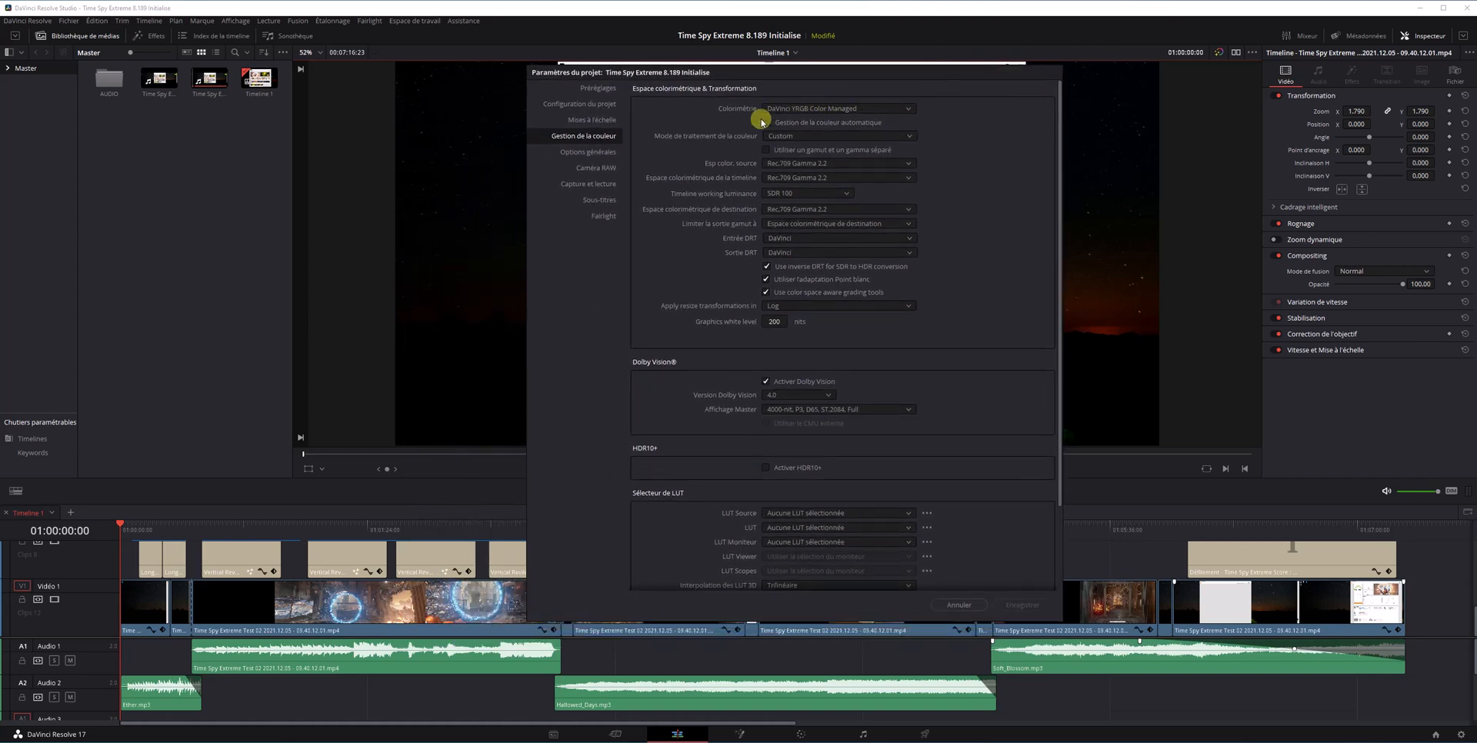
{"action": "left_click", "coordinate": [879, 108]}
{"action": "left_click", "coordinate": [859, 123]}
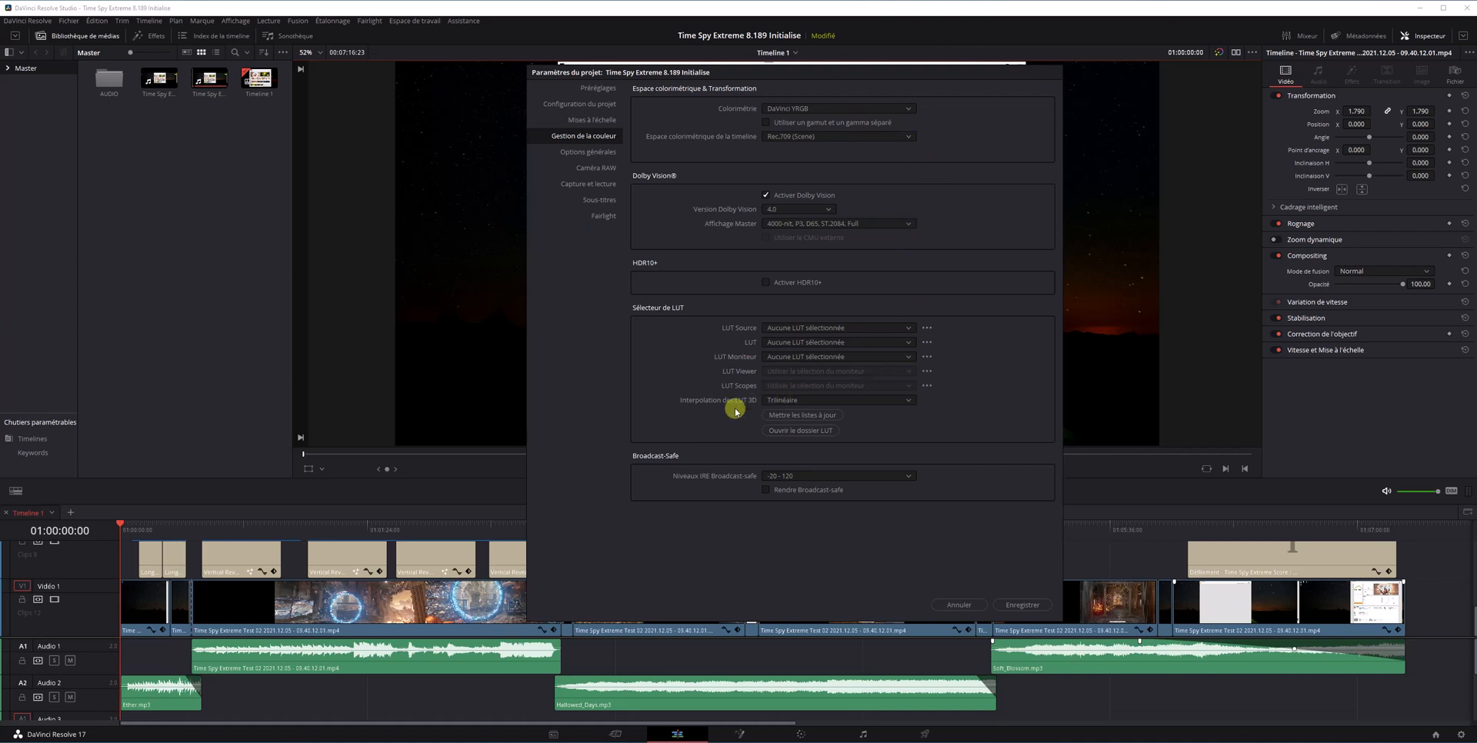
{"action": "left_click_drag", "start_coordinate": [736, 74], "coordinate": [861, 94]}
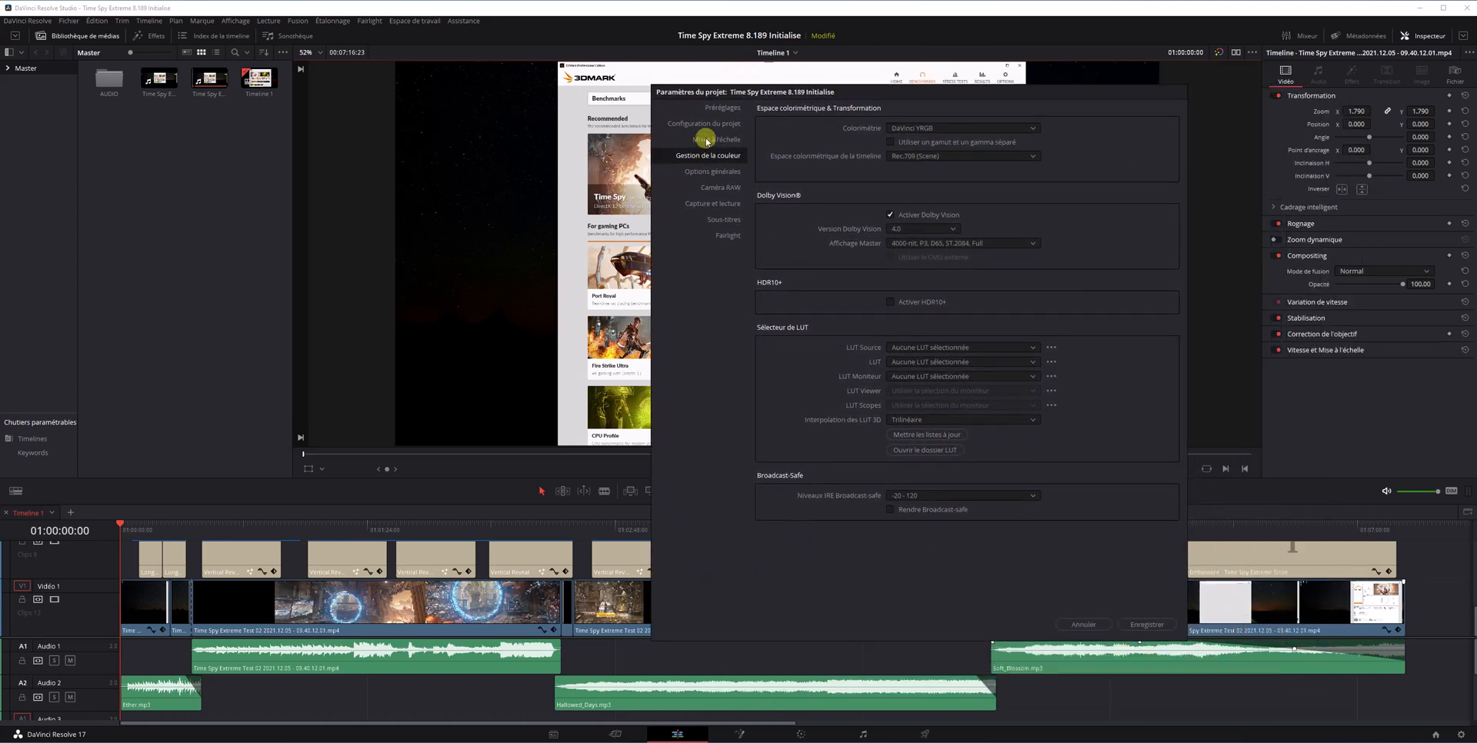
- Review the current project's preset and the available timeline resolutions in the project configuration, keeping the resolution on Custom
{"action": "left_click", "coordinate": [715, 107]}
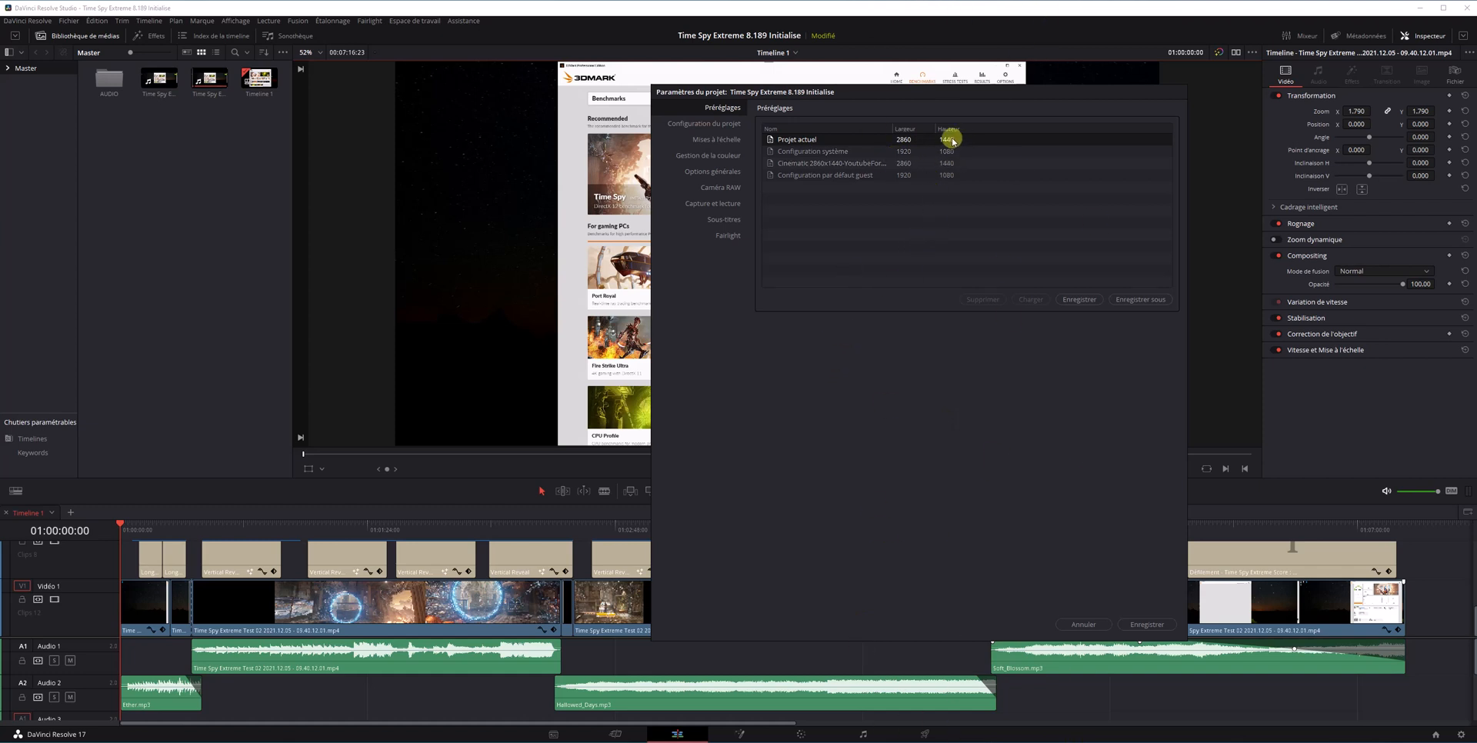
{"action": "left_click", "coordinate": [906, 141]}
{"action": "left_click", "coordinate": [690, 125]}
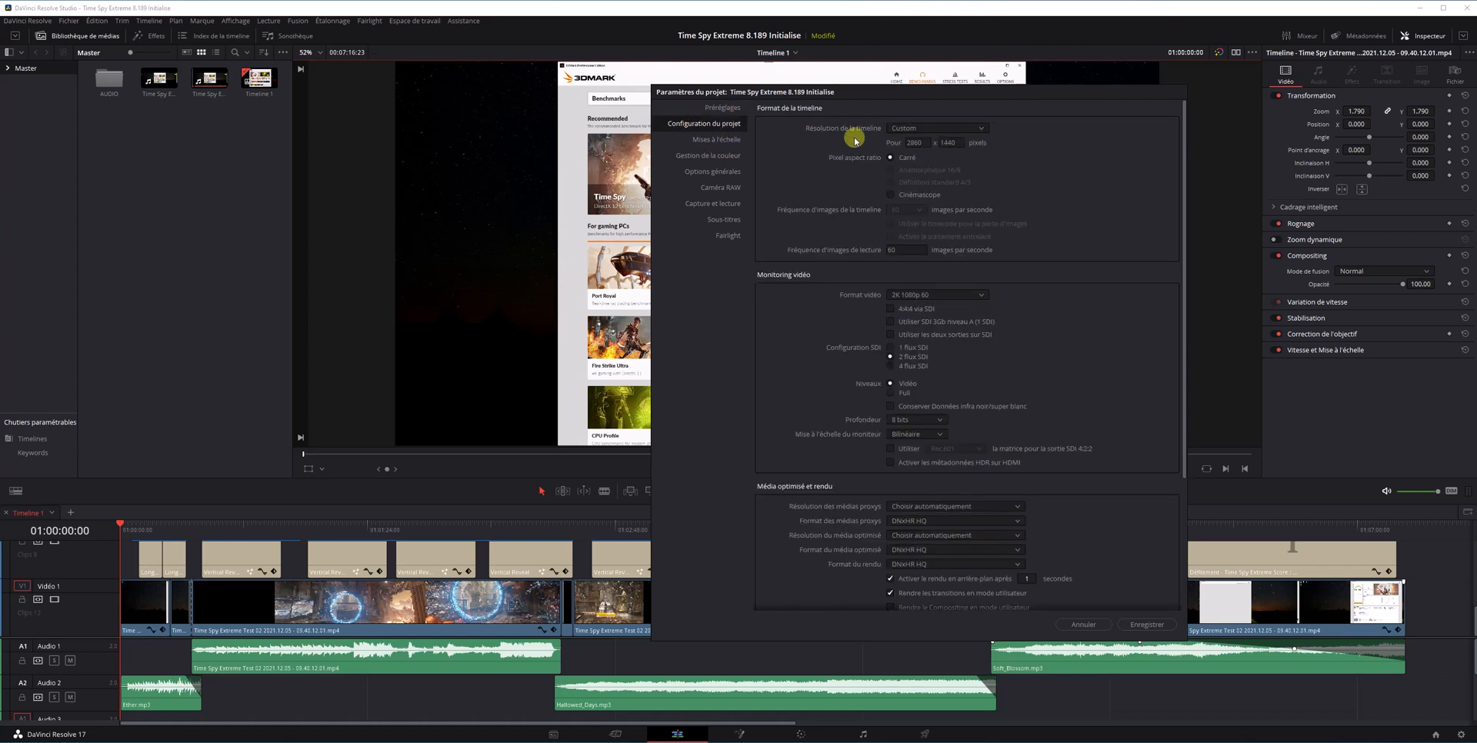
{"action": "left_click", "coordinate": [983, 130]}
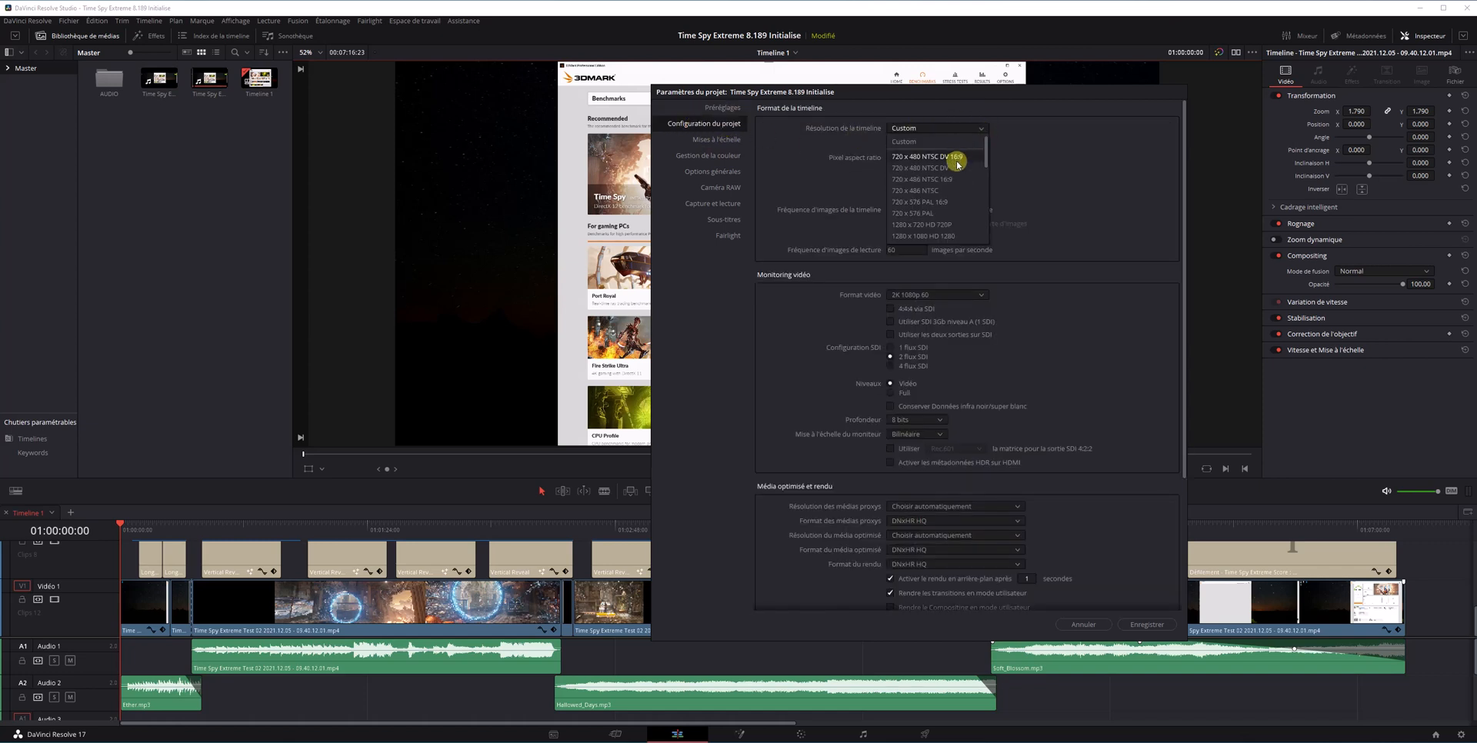
{"action": "scroll", "coordinate": [964, 203], "scroll_direction": "down", "scroll_amount": 5}
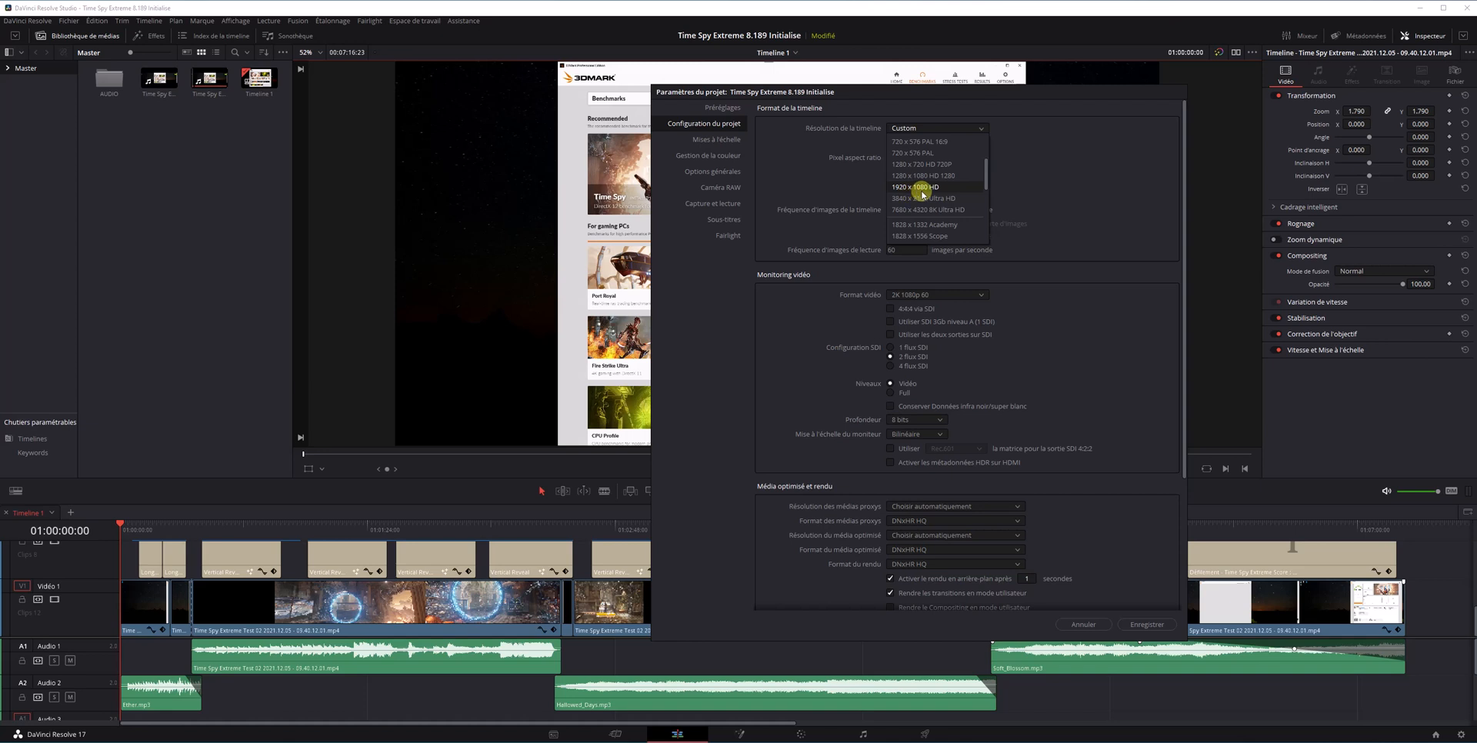
{"action": "left_click", "coordinate": [1074, 184]}
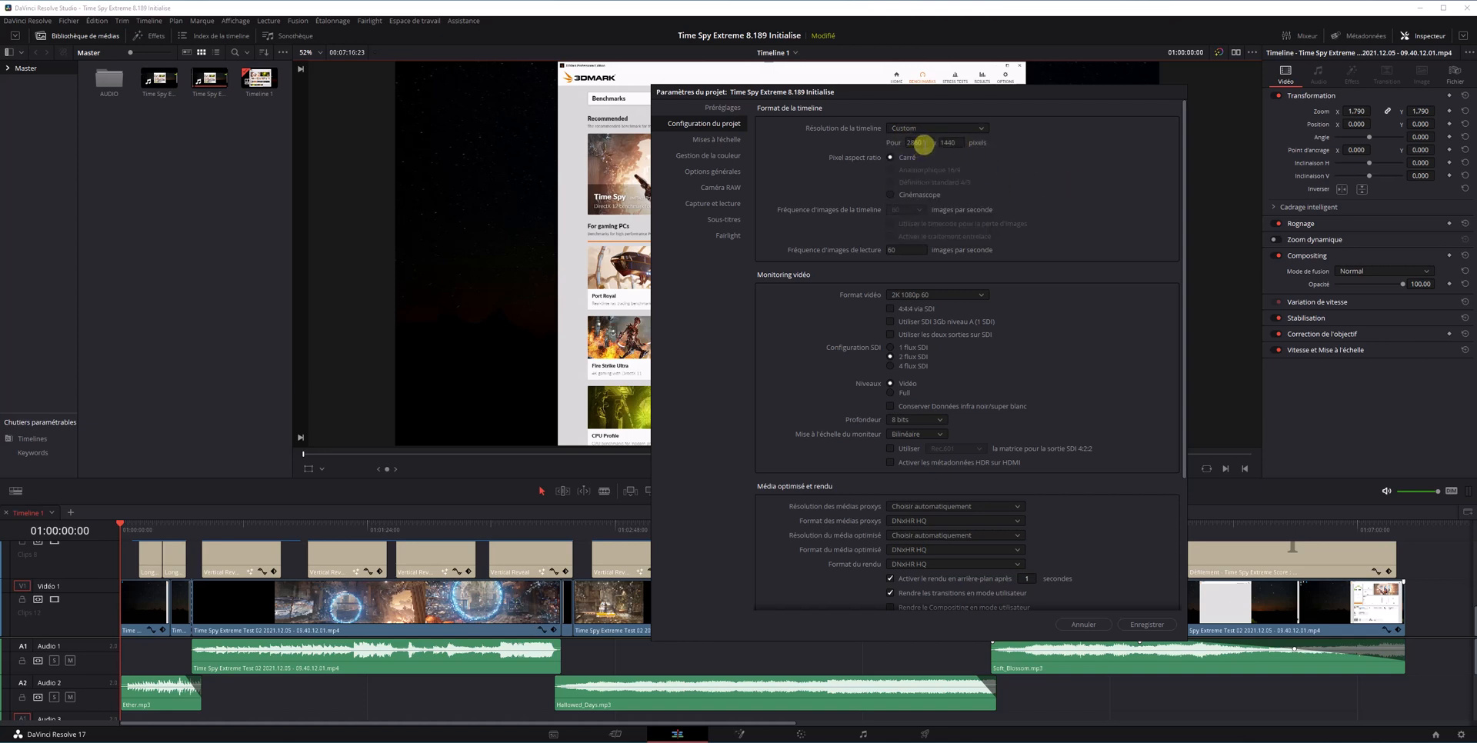
- Check the custom timeline width and height fields and the playback frame rate
{"action": "left_click", "coordinate": [954, 143]}
{"action": "left_click", "coordinate": [911, 143]}
{"action": "left_click", "coordinate": [904, 250]}
{"action": "double_click", "coordinate": [902, 250]}
{"action": "left_click", "coordinate": [905, 250]}
- Look through the available video monitoring formats and close the list on the existing 2K 1080p 60 choice
{"action": "left_click", "coordinate": [974, 297]}
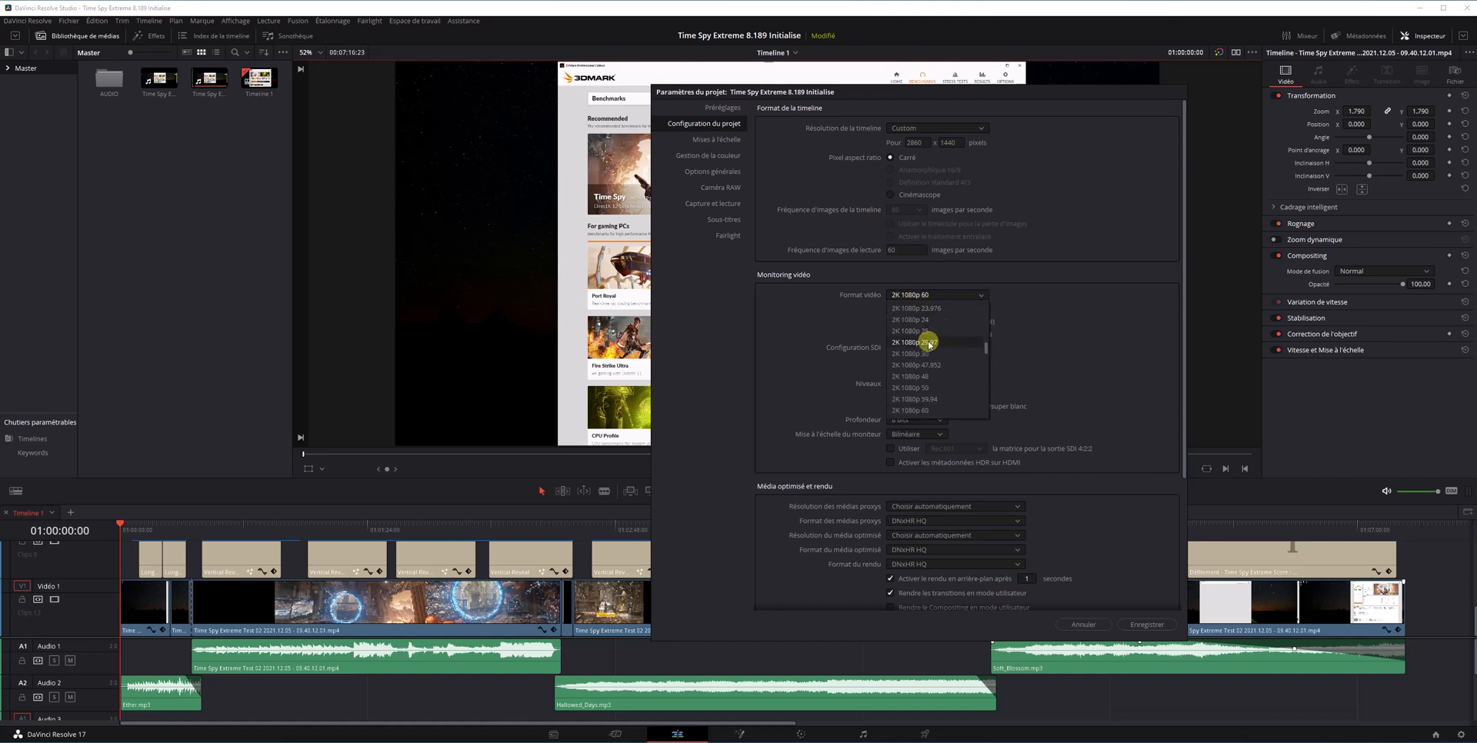
{"action": "scroll", "coordinate": [917, 326], "scroll_direction": "up", "scroll_amount": 2}
{"action": "scroll", "coordinate": [923, 320], "scroll_direction": "up", "scroll_amount": 3}
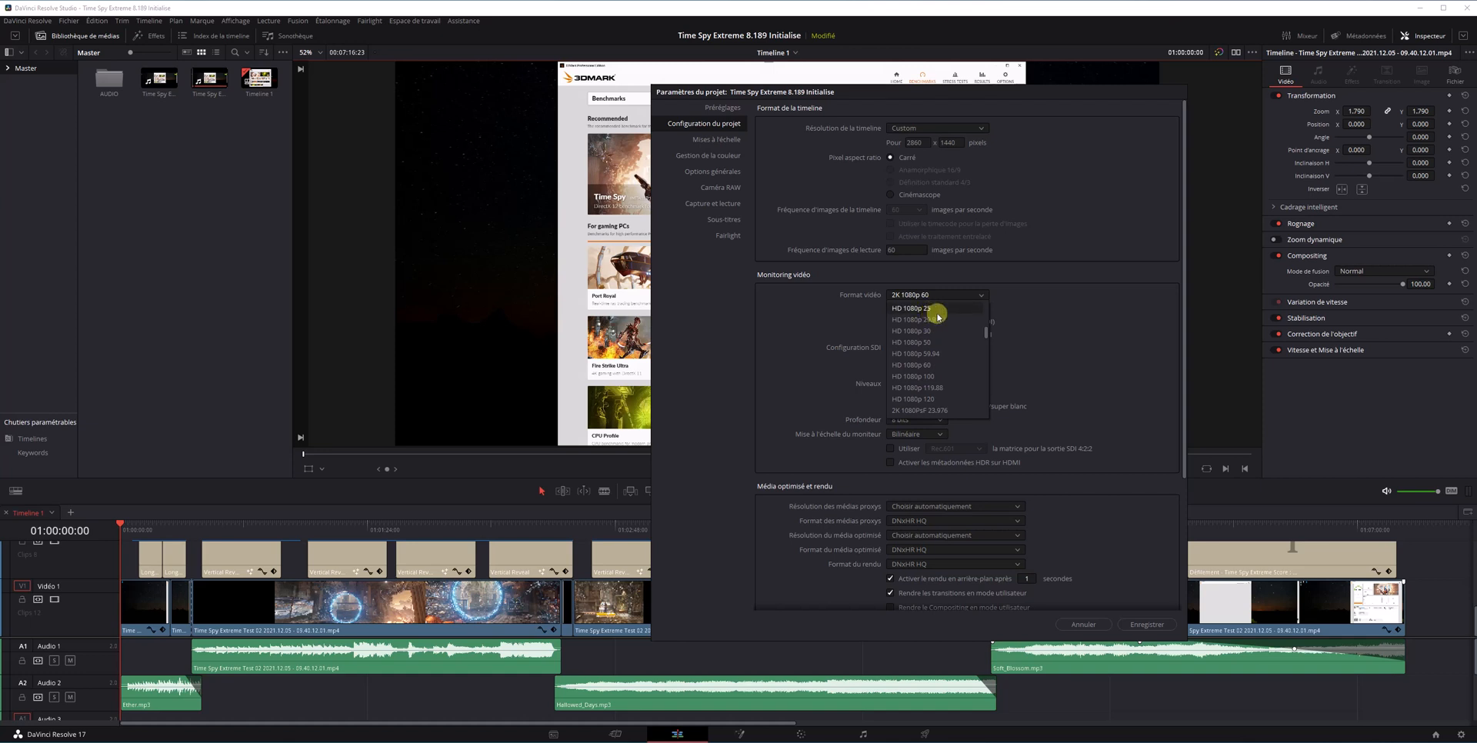
{"action": "scroll", "coordinate": [935, 323], "scroll_direction": "down", "scroll_amount": 3}
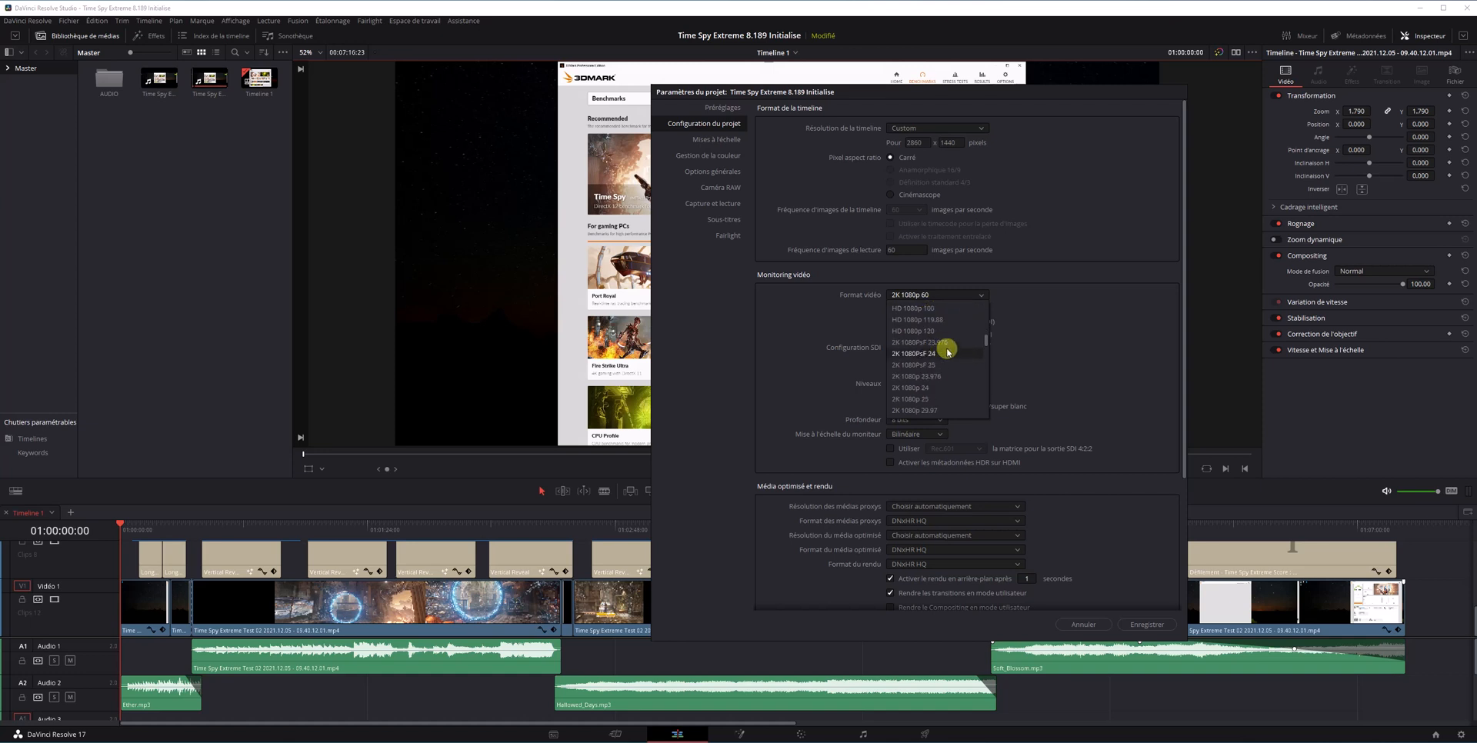
{"action": "left_click", "coordinate": [1043, 330]}
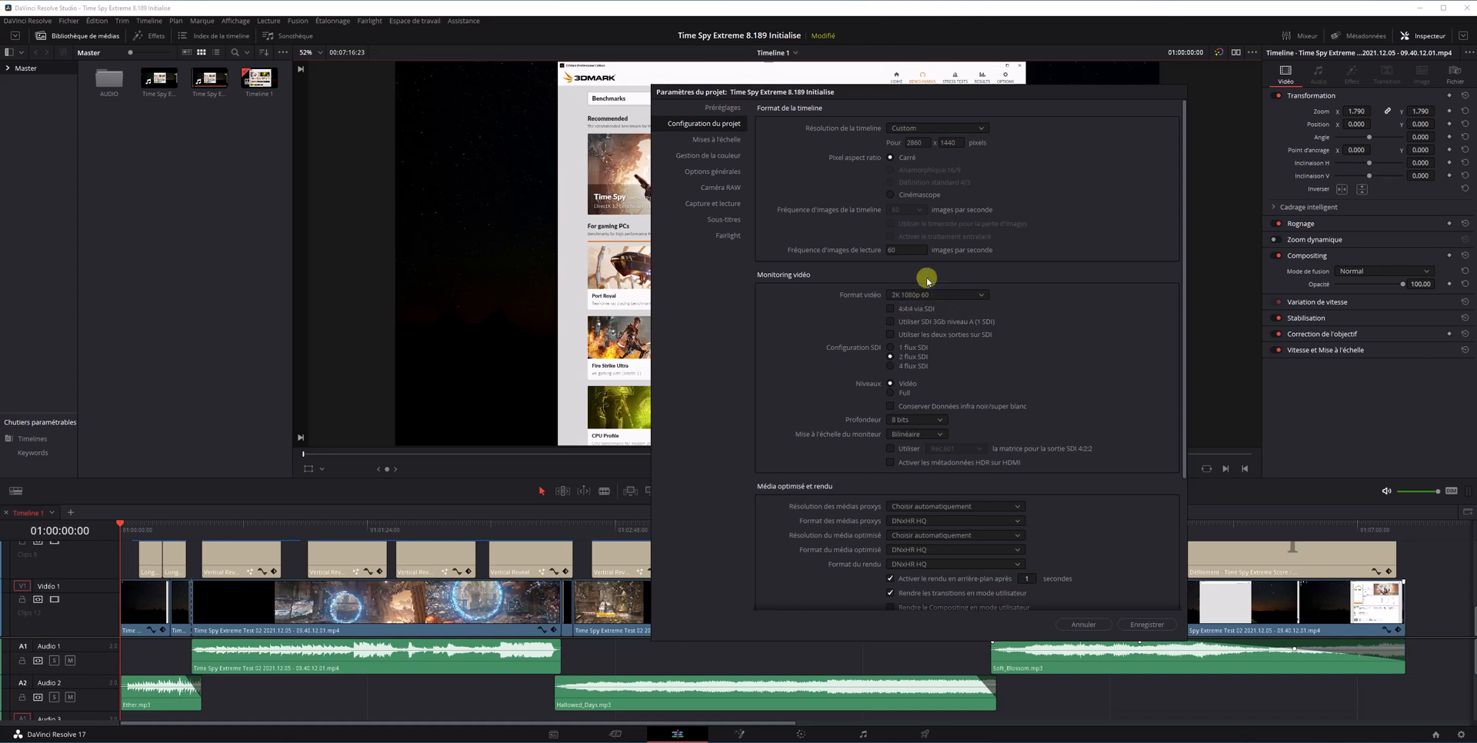
- Check the available video monitoring bit depths in the project configuration, keeping 8 bits
{"action": "left_click", "coordinate": [919, 142]}
{"action": "scroll", "coordinate": [967, 385], "scroll_direction": "down", "scroll_amount": 3}
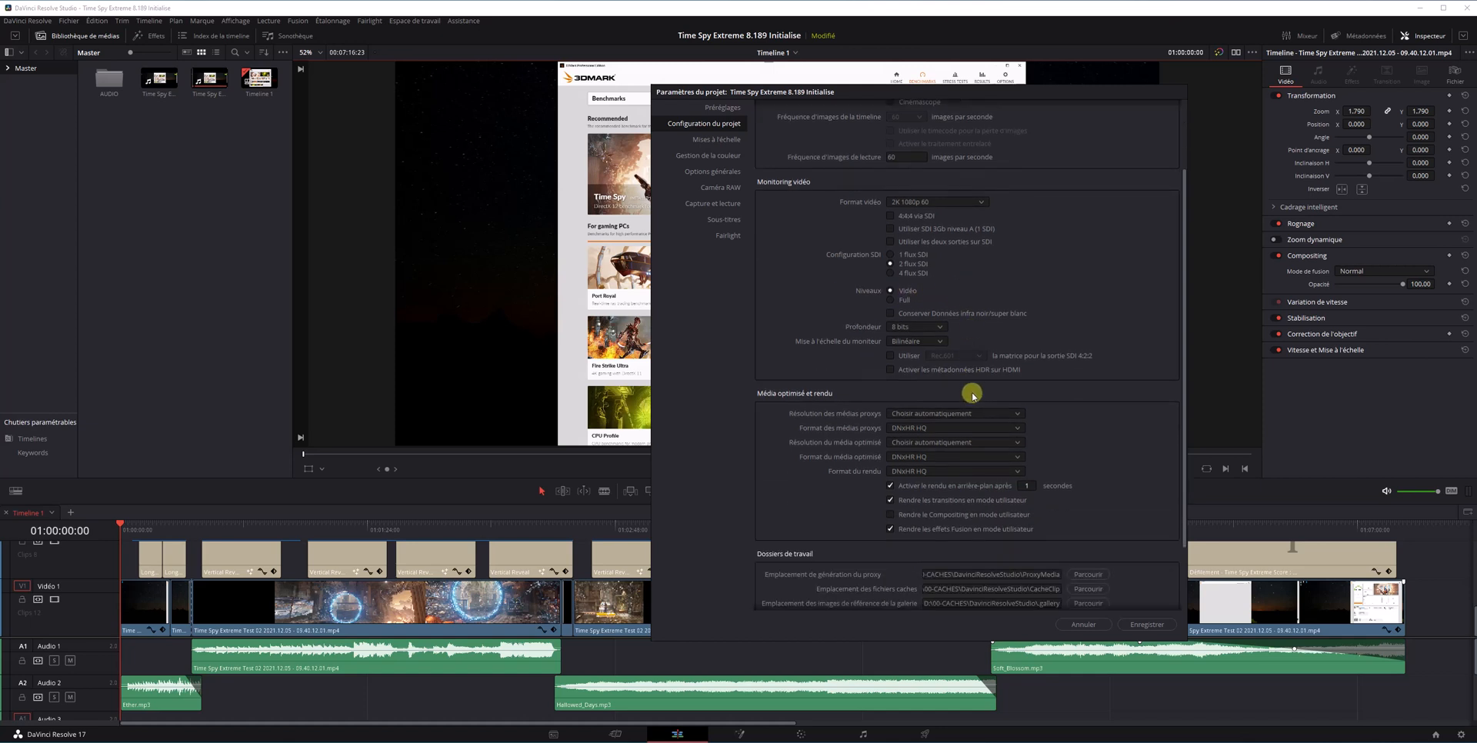
{"action": "left_click", "coordinate": [942, 327]}
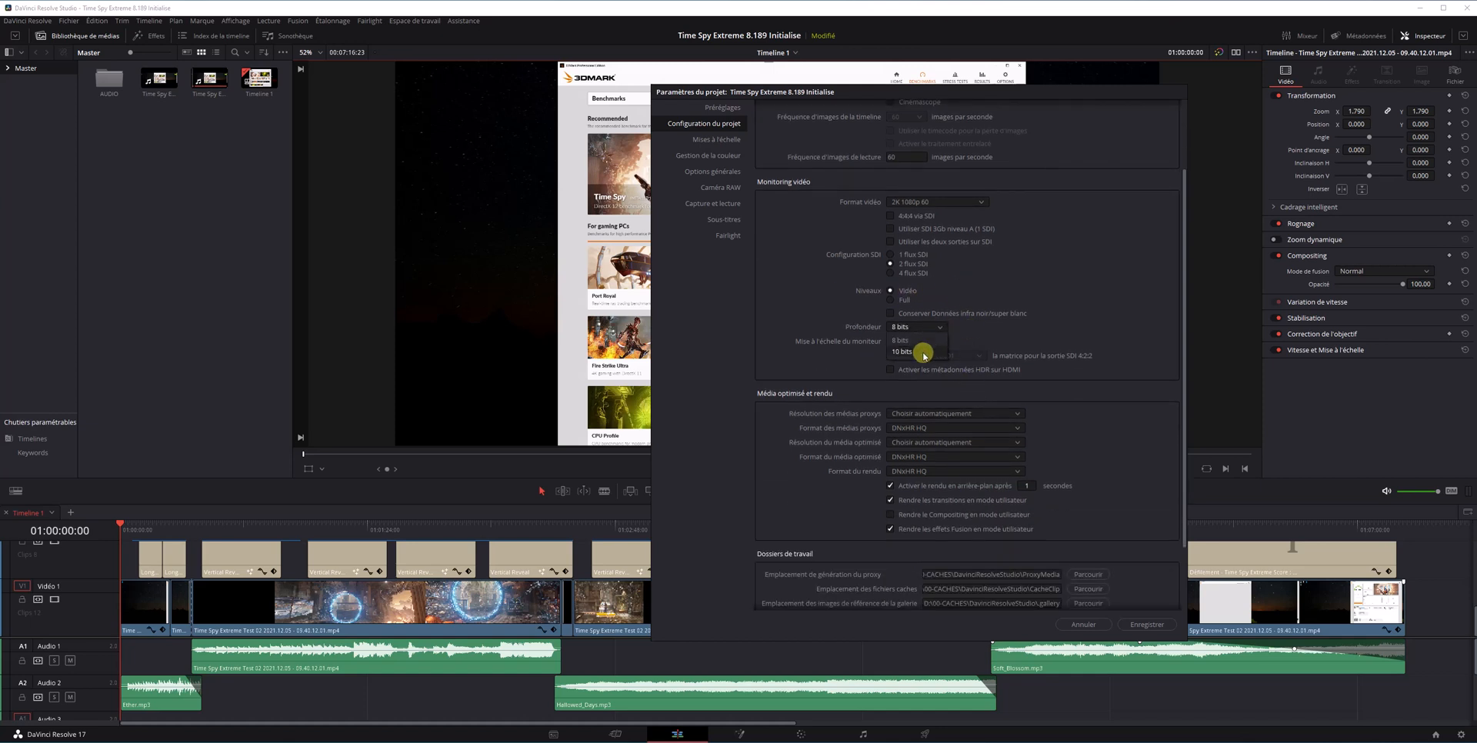
{"action": "left_click", "coordinate": [916, 352]}
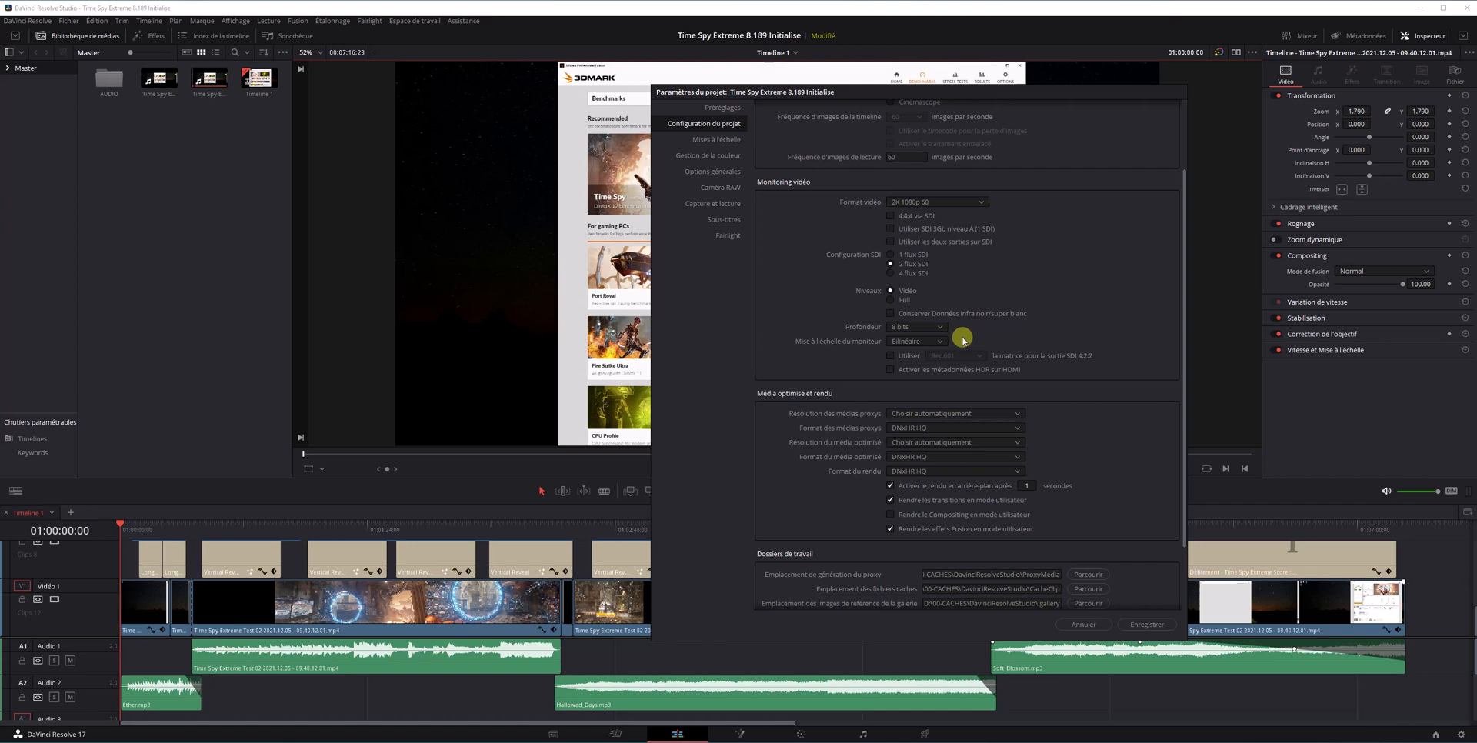
{"action": "scroll", "coordinate": [963, 341], "scroll_direction": "up", "scroll_amount": 1}
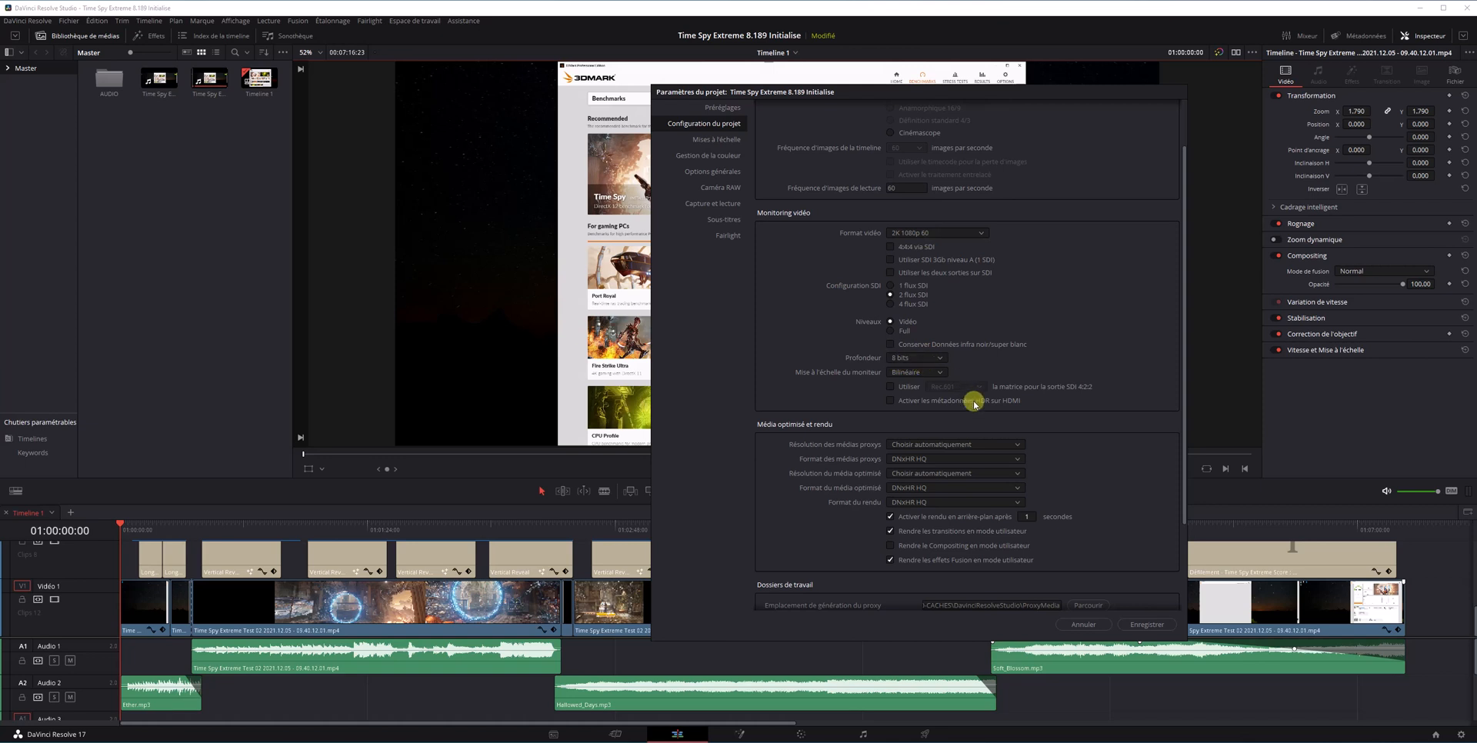
{"action": "scroll", "coordinate": [975, 459], "scroll_direction": "down", "scroll_amount": 2}
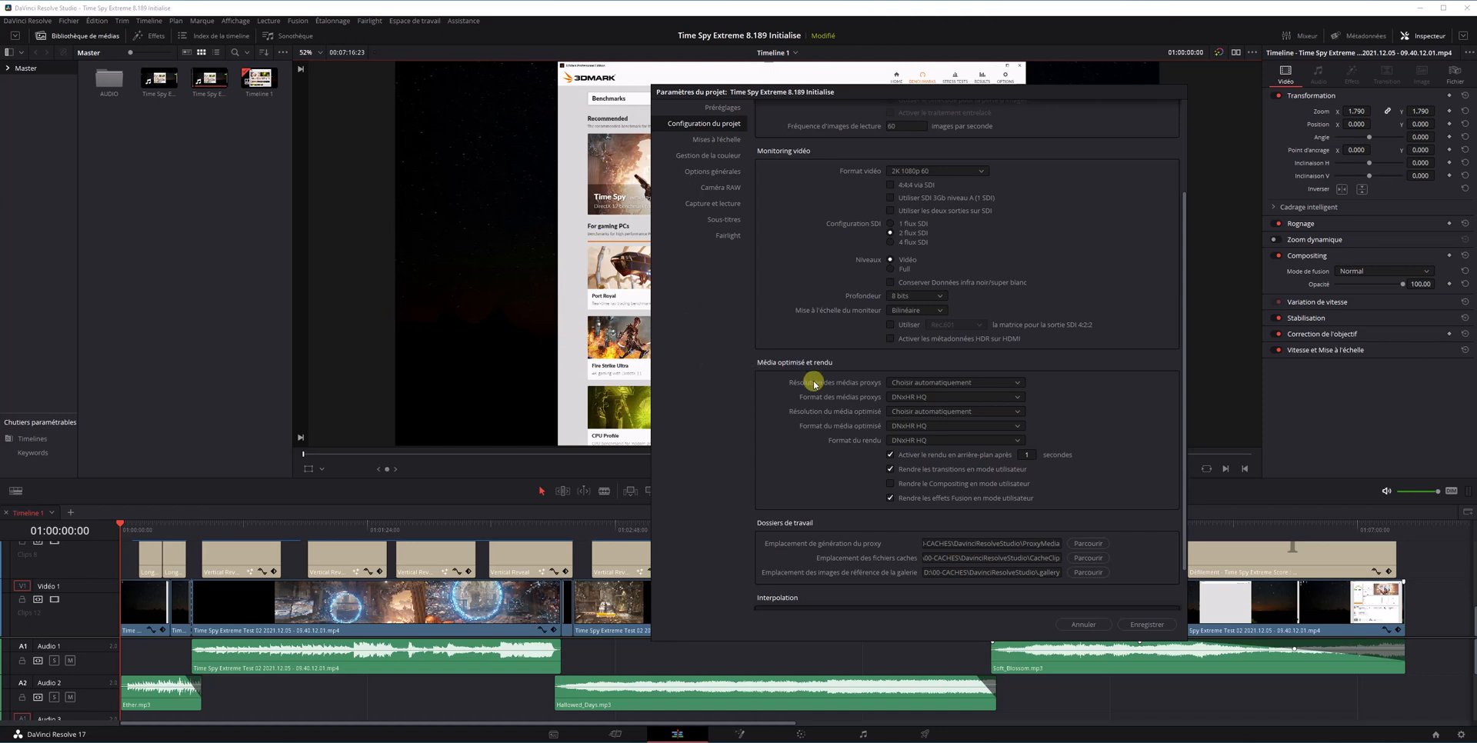
- Look through the available proxy media formats, keeping DNxHR HQ
{"action": "left_click", "coordinate": [961, 397]}
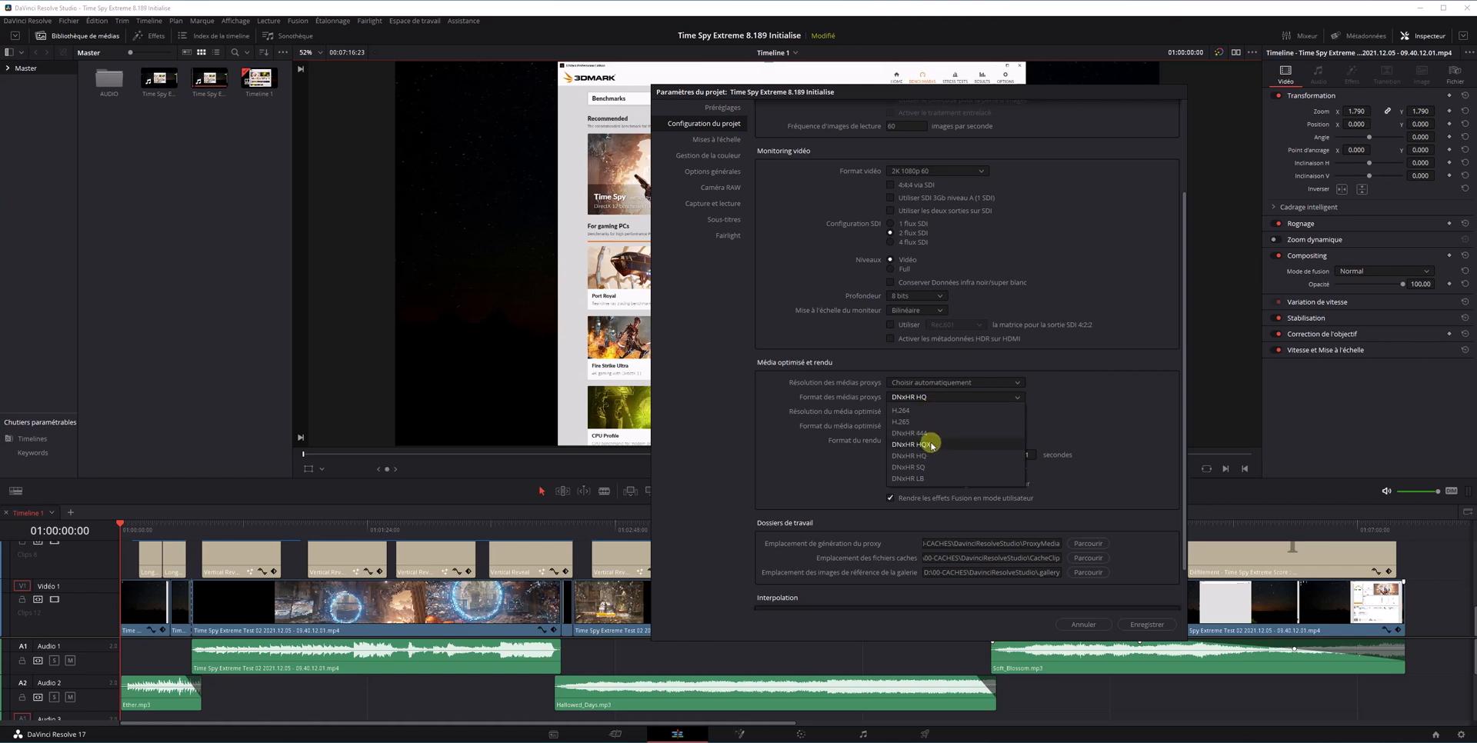
{"action": "left_click", "coordinate": [1081, 420]}
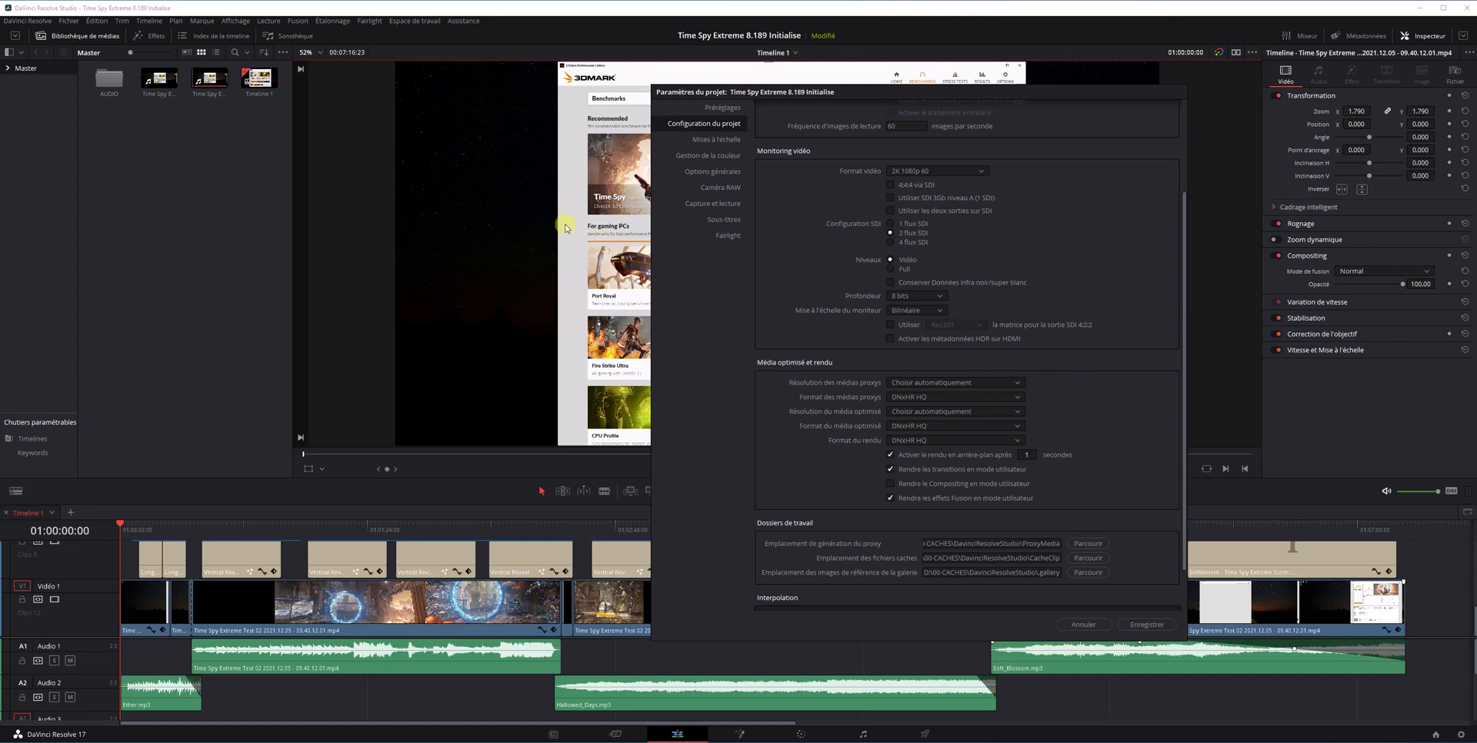
{"action": "left_click", "coordinate": [930, 401]}
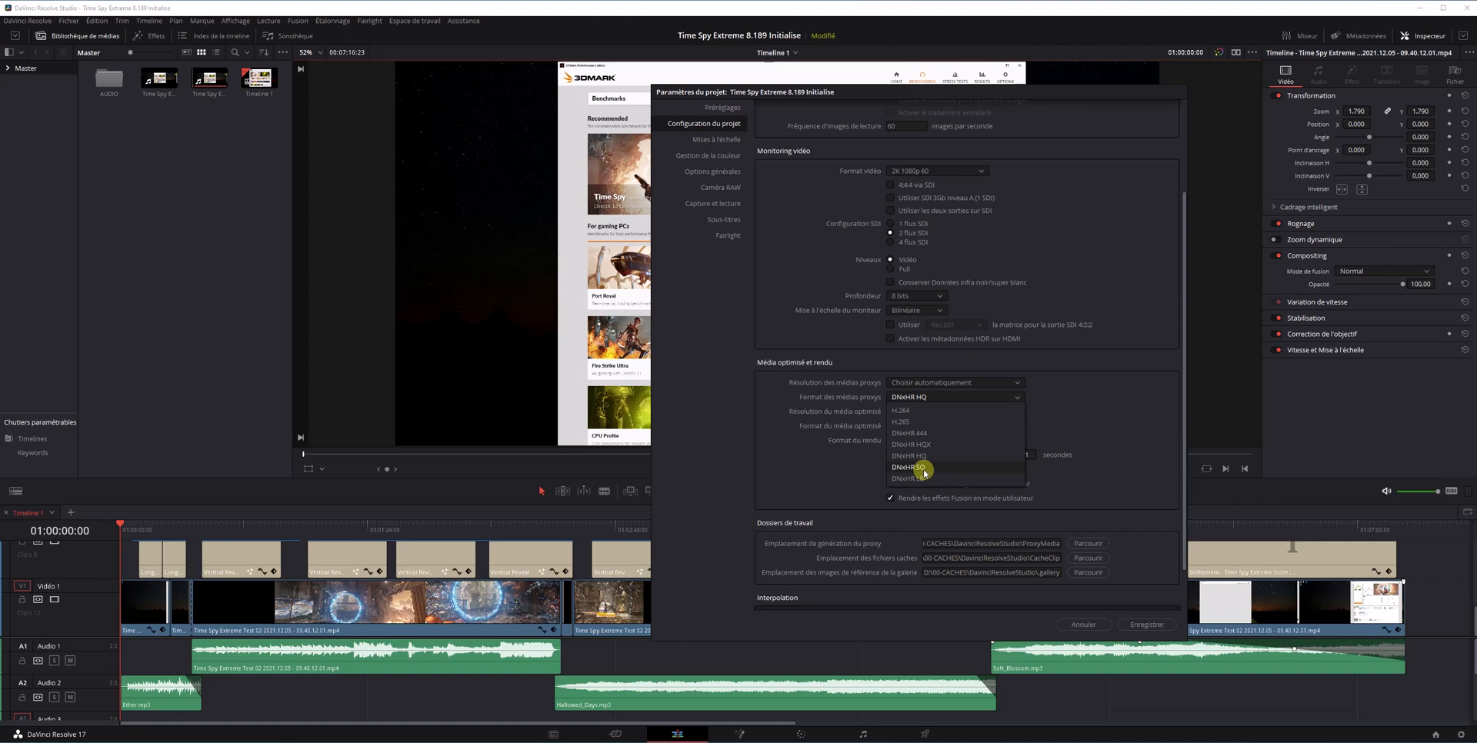
{"action": "left_click", "coordinate": [1108, 431]}
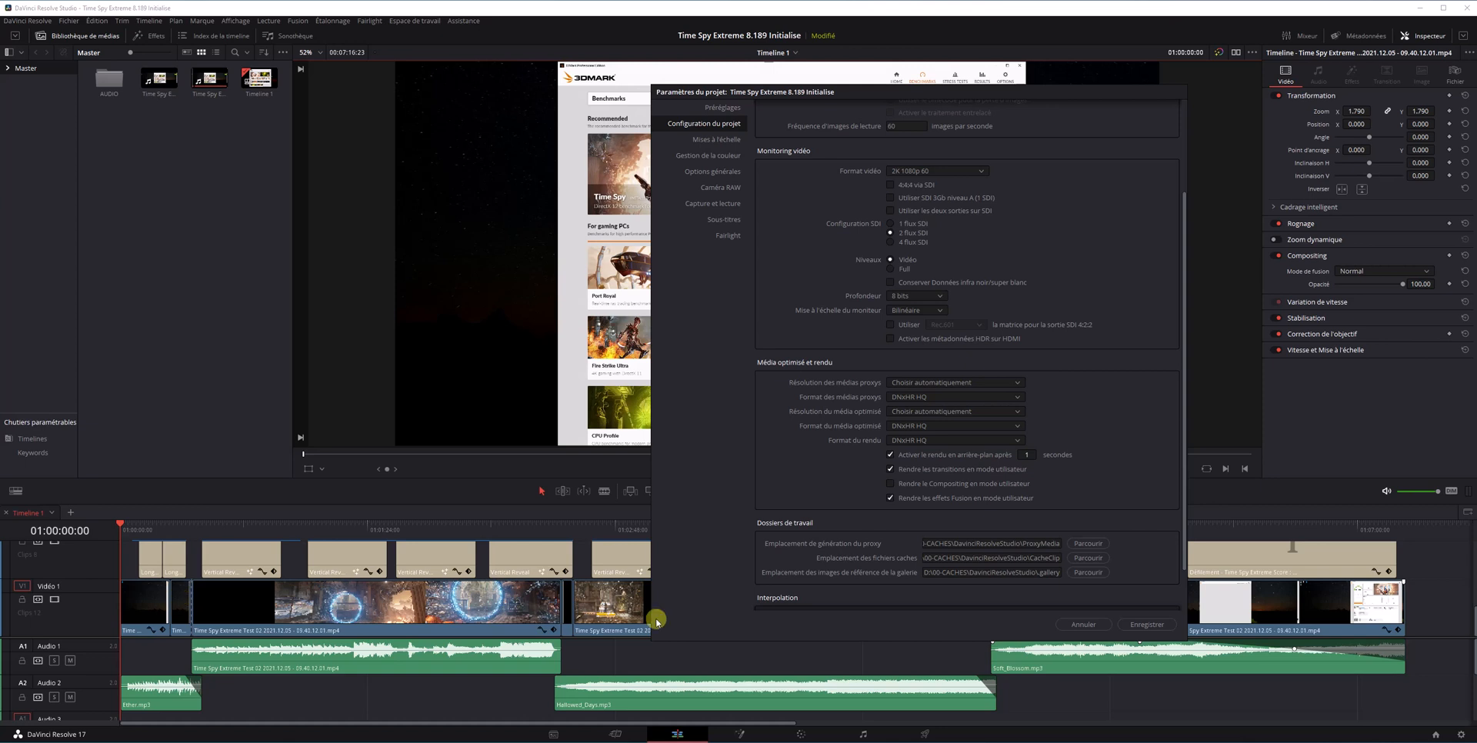
- Check the background rendering delay and review the remaining project configuration settings
{"action": "left_click", "coordinate": [1029, 456]}
{"action": "left_click_drag", "start_coordinate": [1033, 456], "coordinate": [964, 451]}
{"action": "scroll", "coordinate": [1009, 384], "scroll_direction": "down", "scroll_amount": 2}
{"action": "scroll", "coordinate": [1008, 427], "scroll_direction": "up", "scroll_amount": 4}
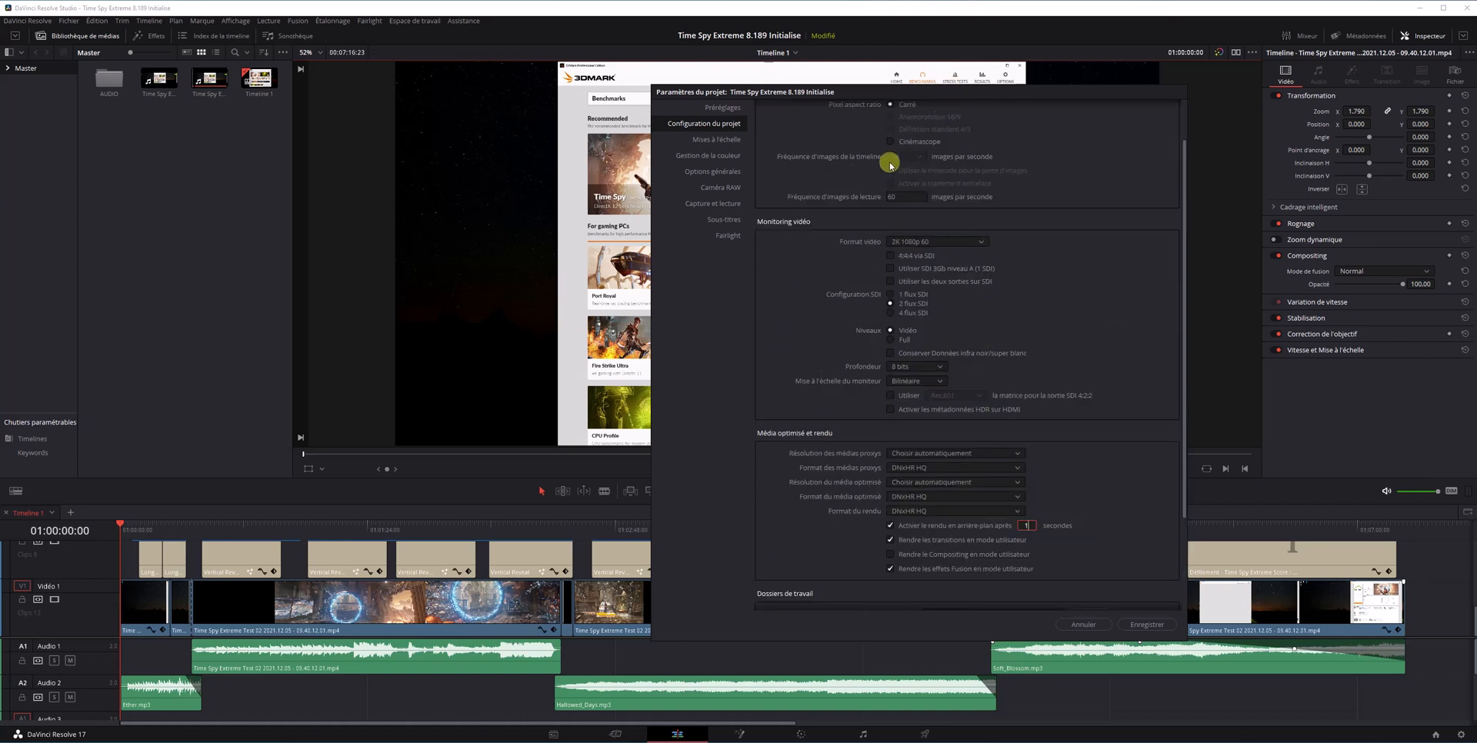
{"action": "scroll", "coordinate": [934, 123], "scroll_direction": "up", "scroll_amount": 2}
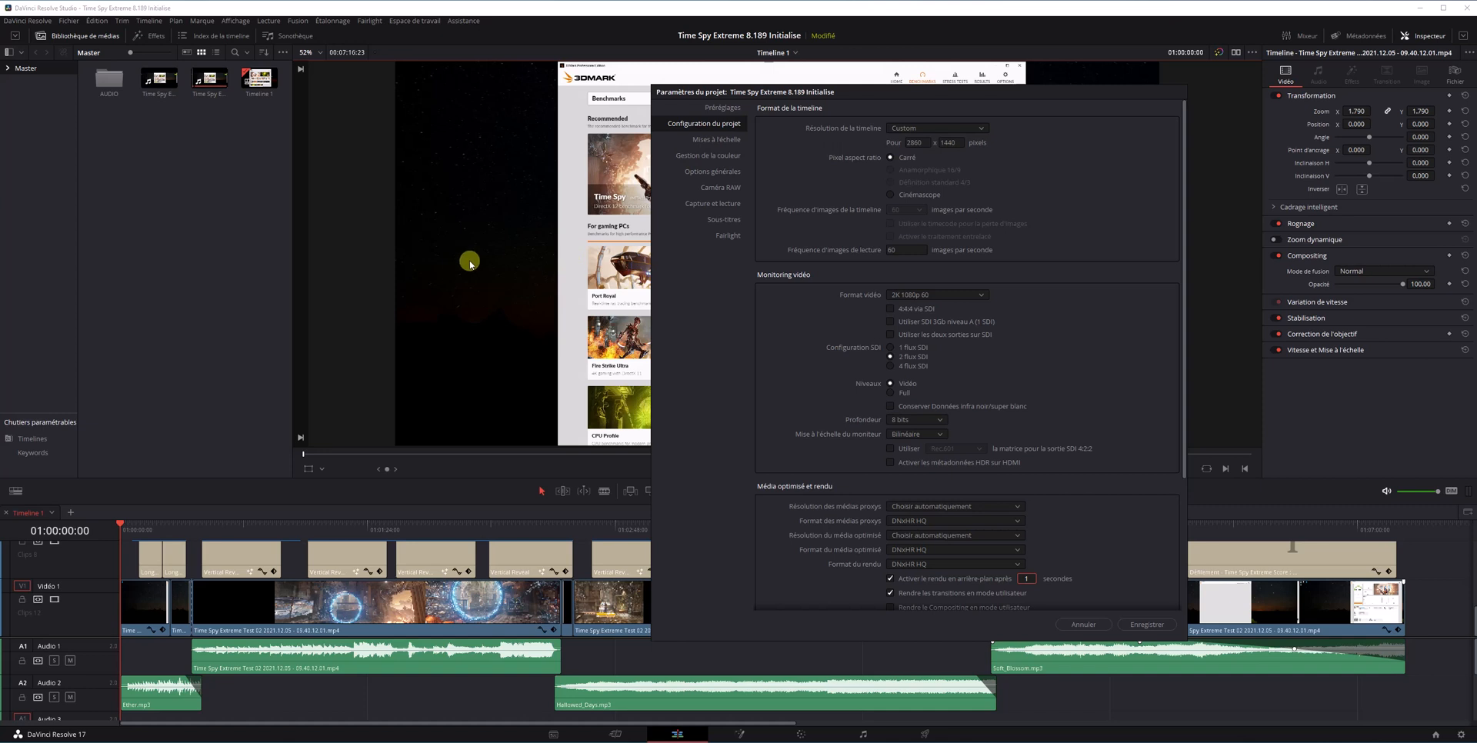
- Review the image scaling settings and the available output resolutions, keeping the output resolution on Personnalisé
{"action": "left_click", "coordinate": [714, 140]}
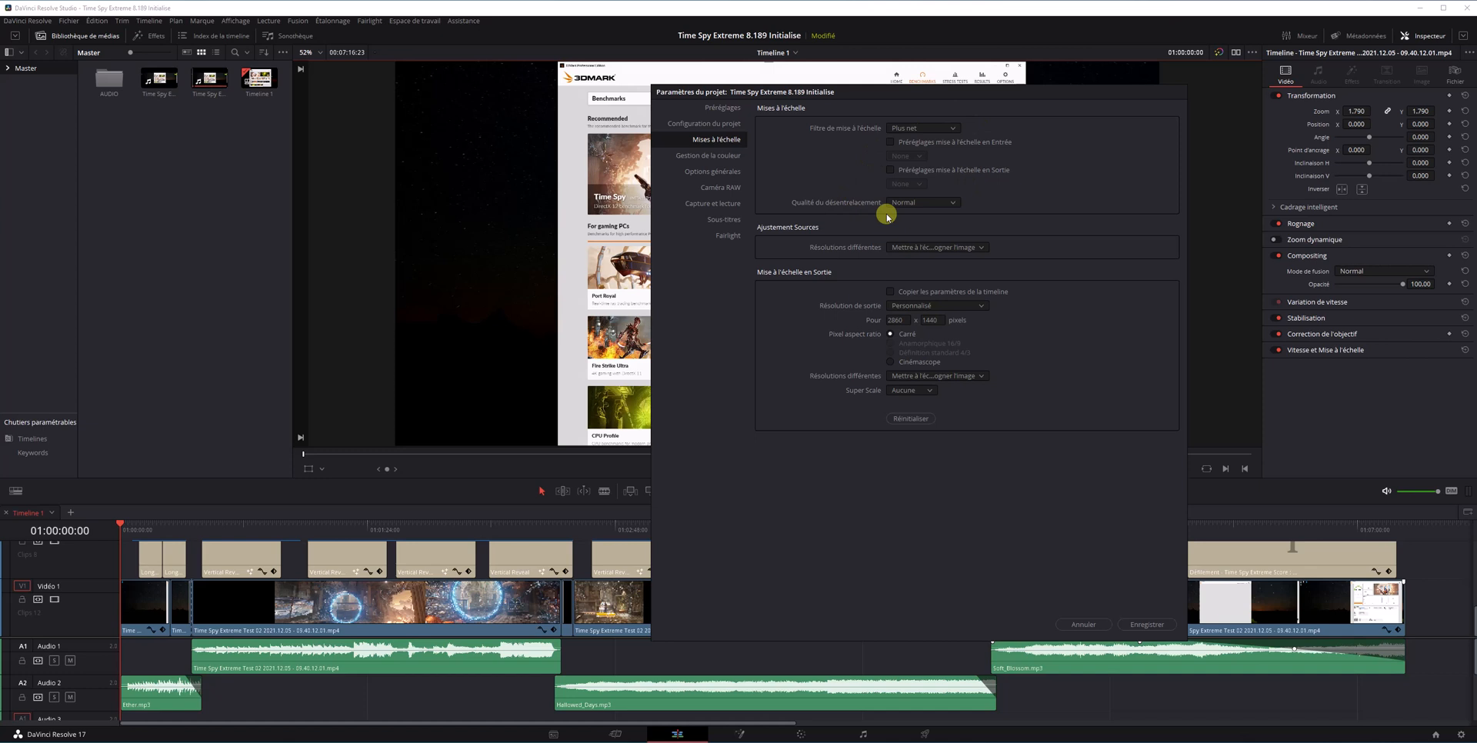
{"action": "left_click", "coordinate": [950, 309]}
{"action": "left_click", "coordinate": [1031, 307]}
{"action": "left_click_drag", "start_coordinate": [906, 320], "coordinate": [821, 312]}
{"action": "left_click", "coordinate": [1015, 330]}
{"action": "left_click", "coordinate": [924, 304]}
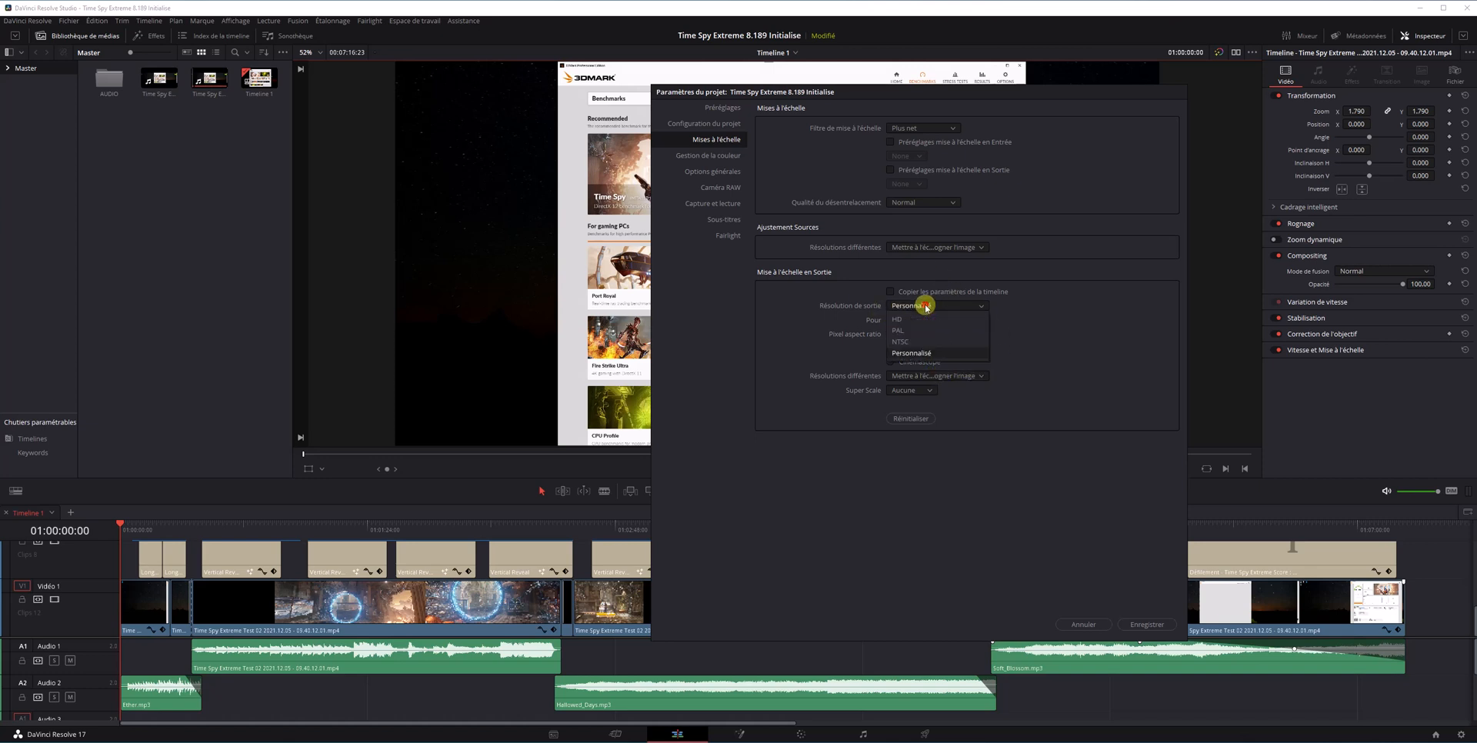
{"action": "left_click", "coordinate": [1024, 319]}
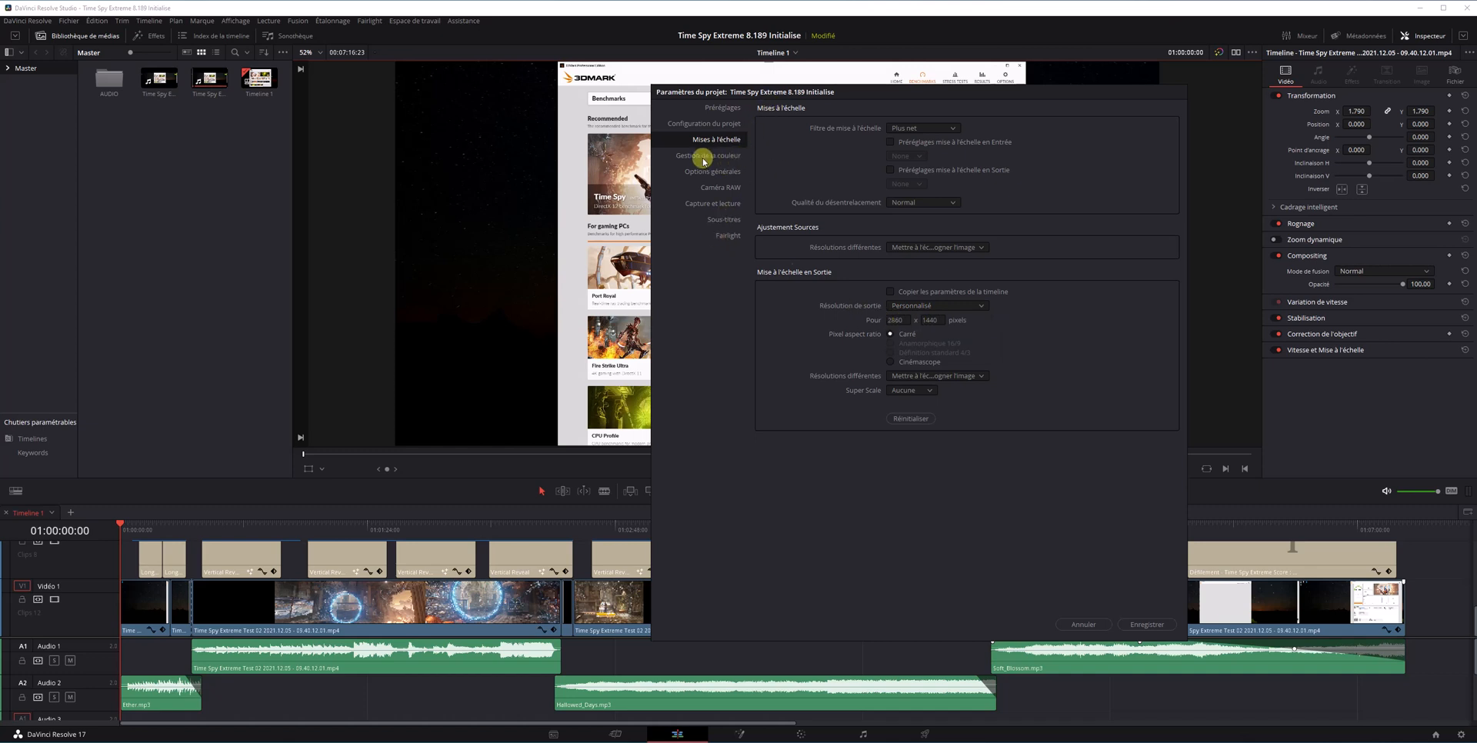
- Change the project's colour science to DaVinci YRGB and reposition the settings dialog beside the preview
{"action": "left_click_drag", "start_coordinate": [722, 93], "coordinate": [1064, 97]}
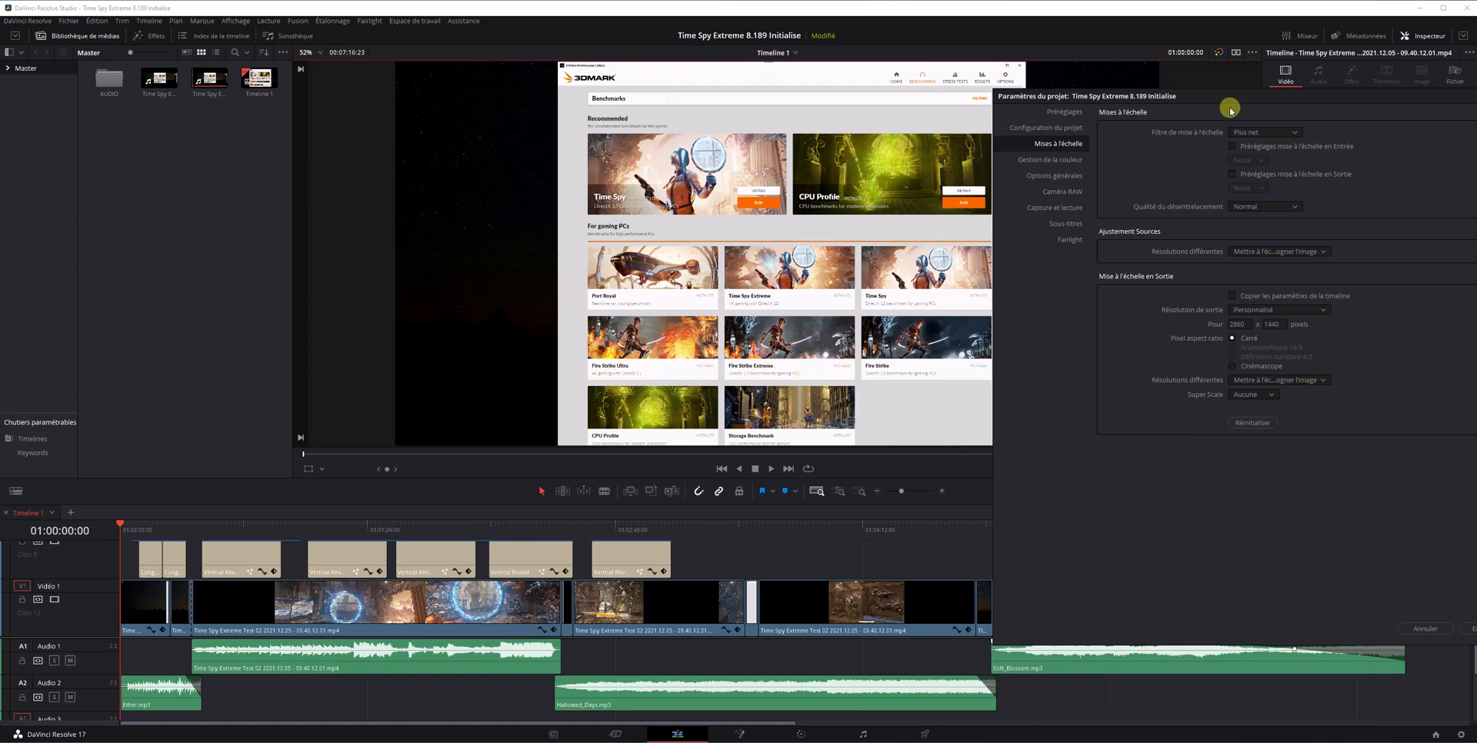
{"action": "left_click_drag", "start_coordinate": [1224, 100], "coordinate": [1168, 91]}
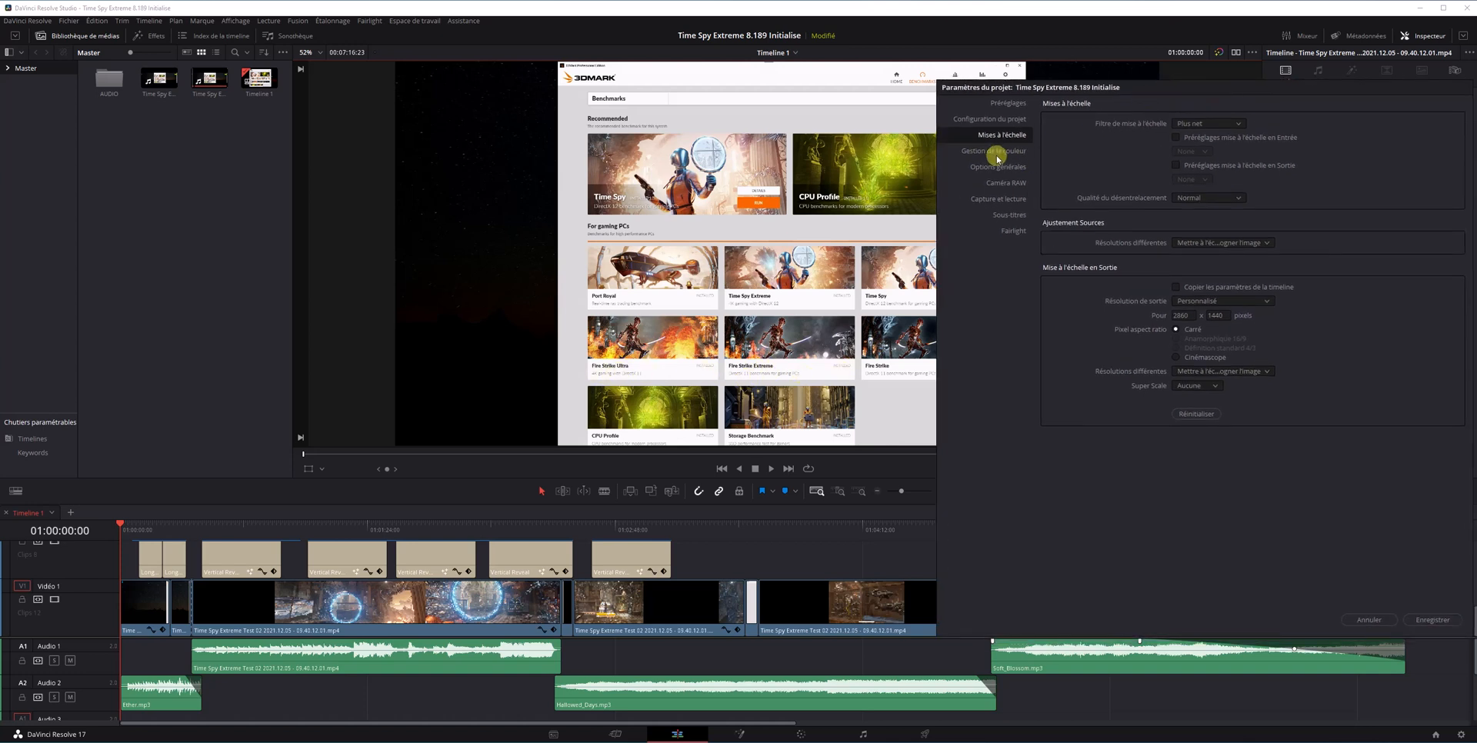
{"action": "left_click", "coordinate": [970, 152]}
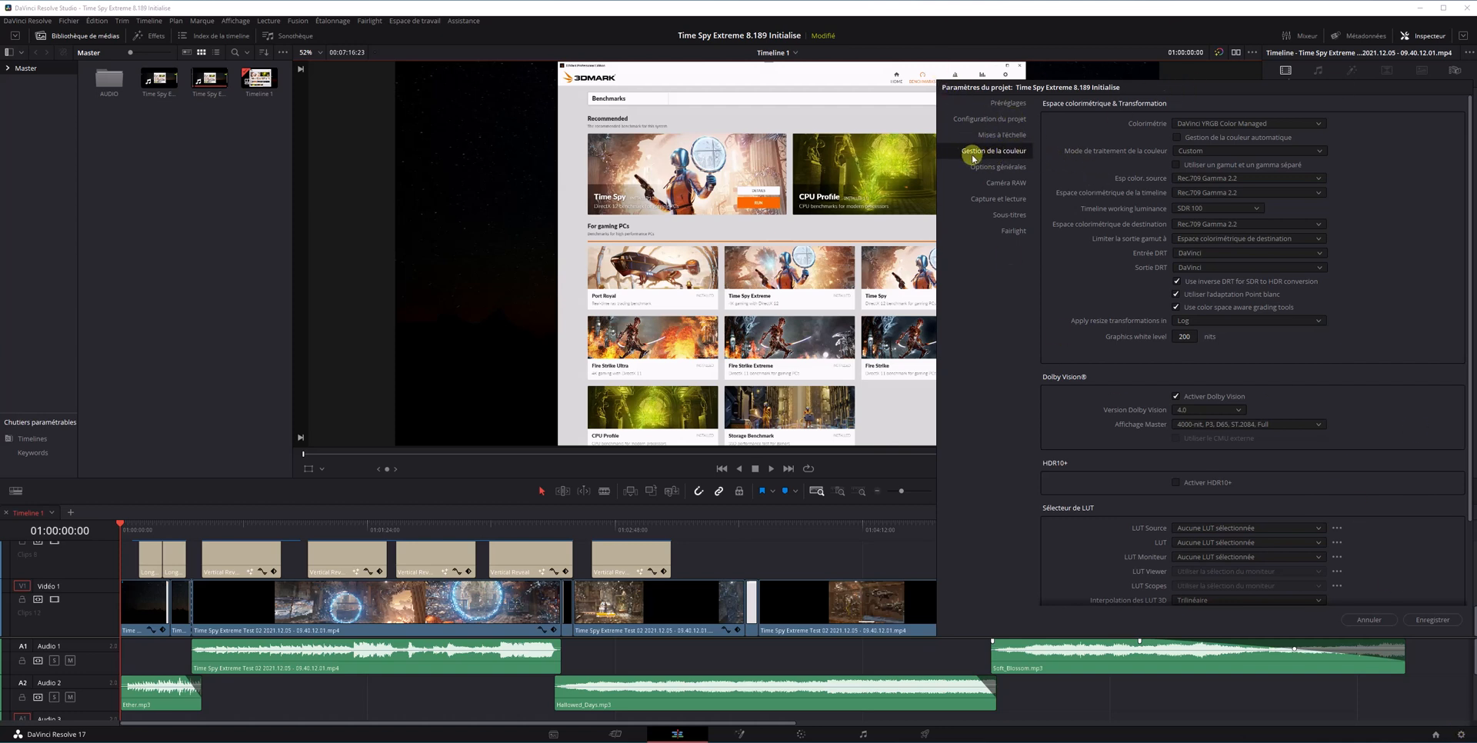
{"action": "left_click", "coordinate": [1274, 123]}
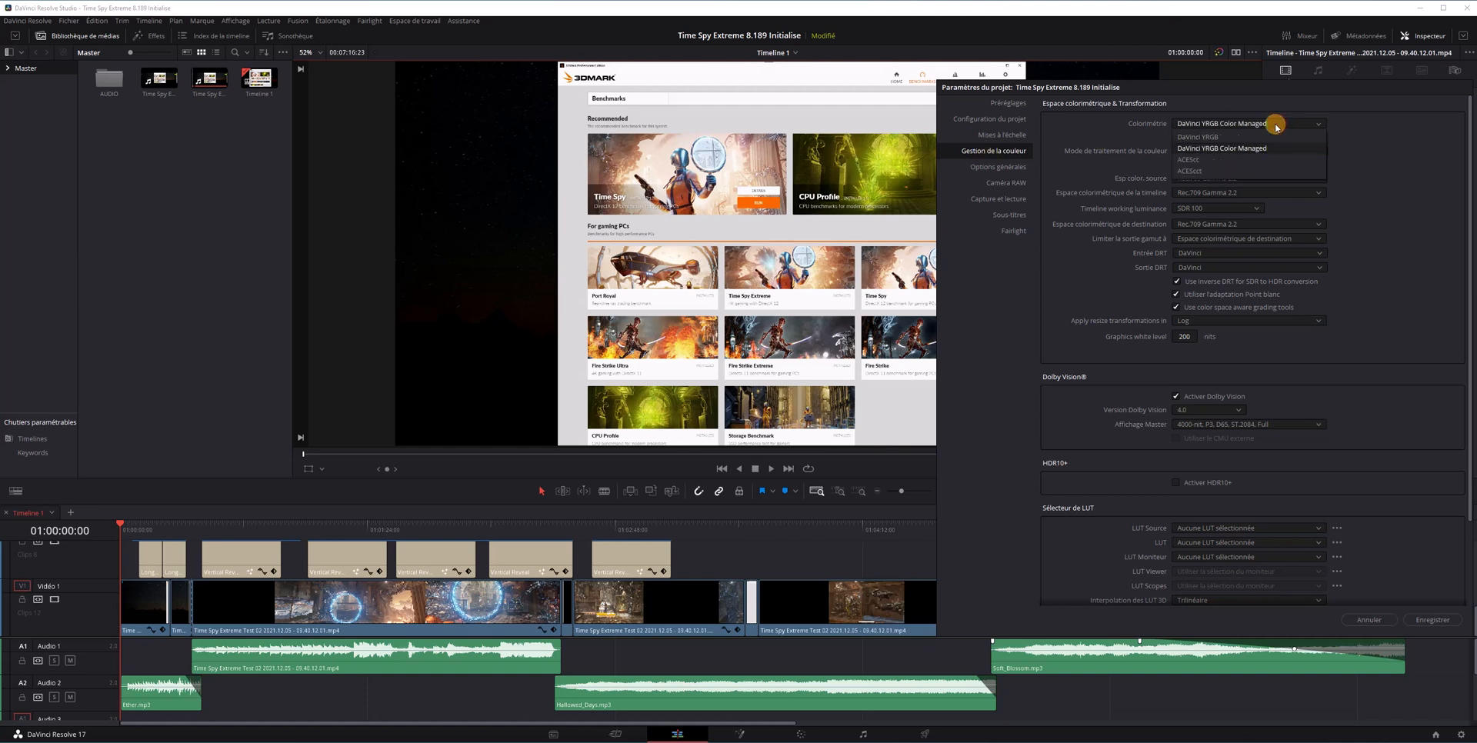
{"action": "left_click", "coordinate": [1224, 138]}
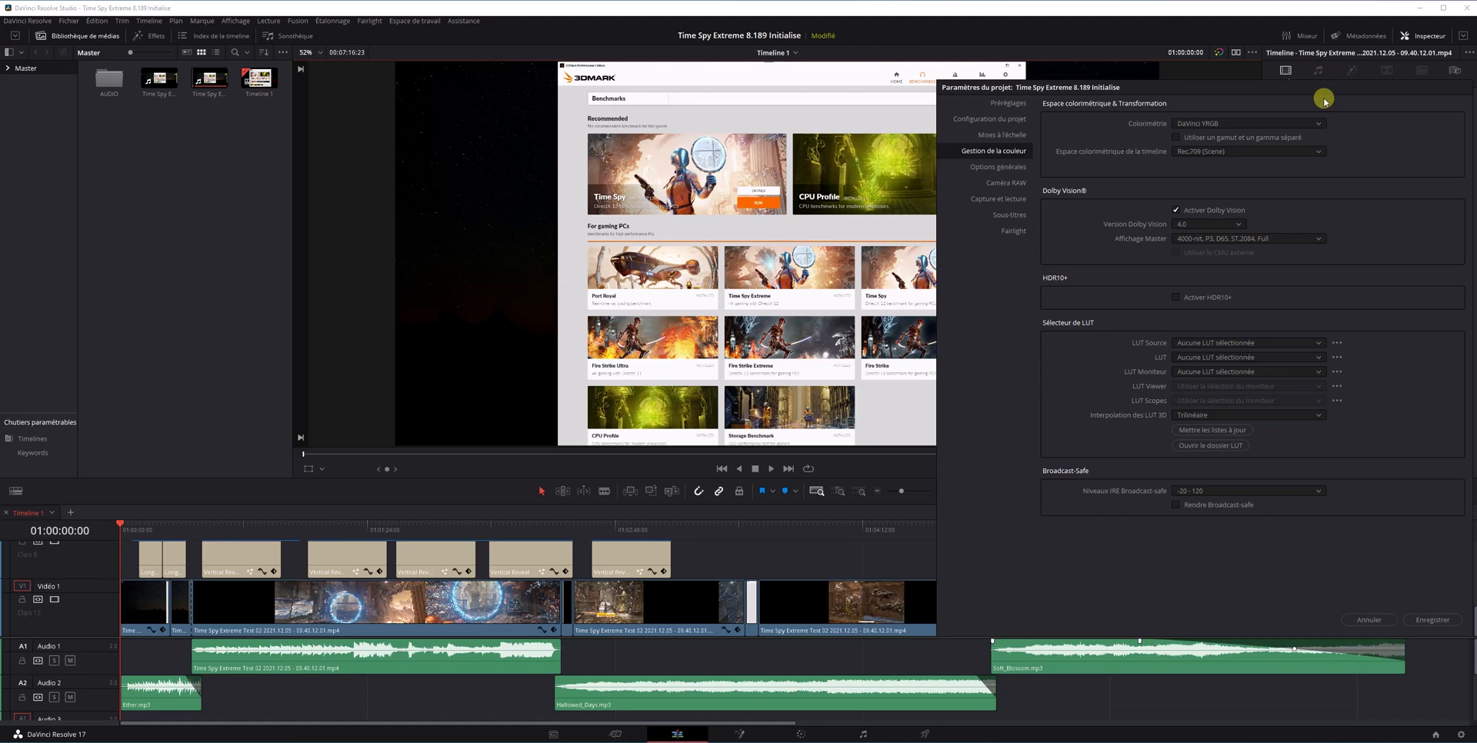
{"action": "left_click_drag", "start_coordinate": [1316, 90], "coordinate": [1213, 86]}
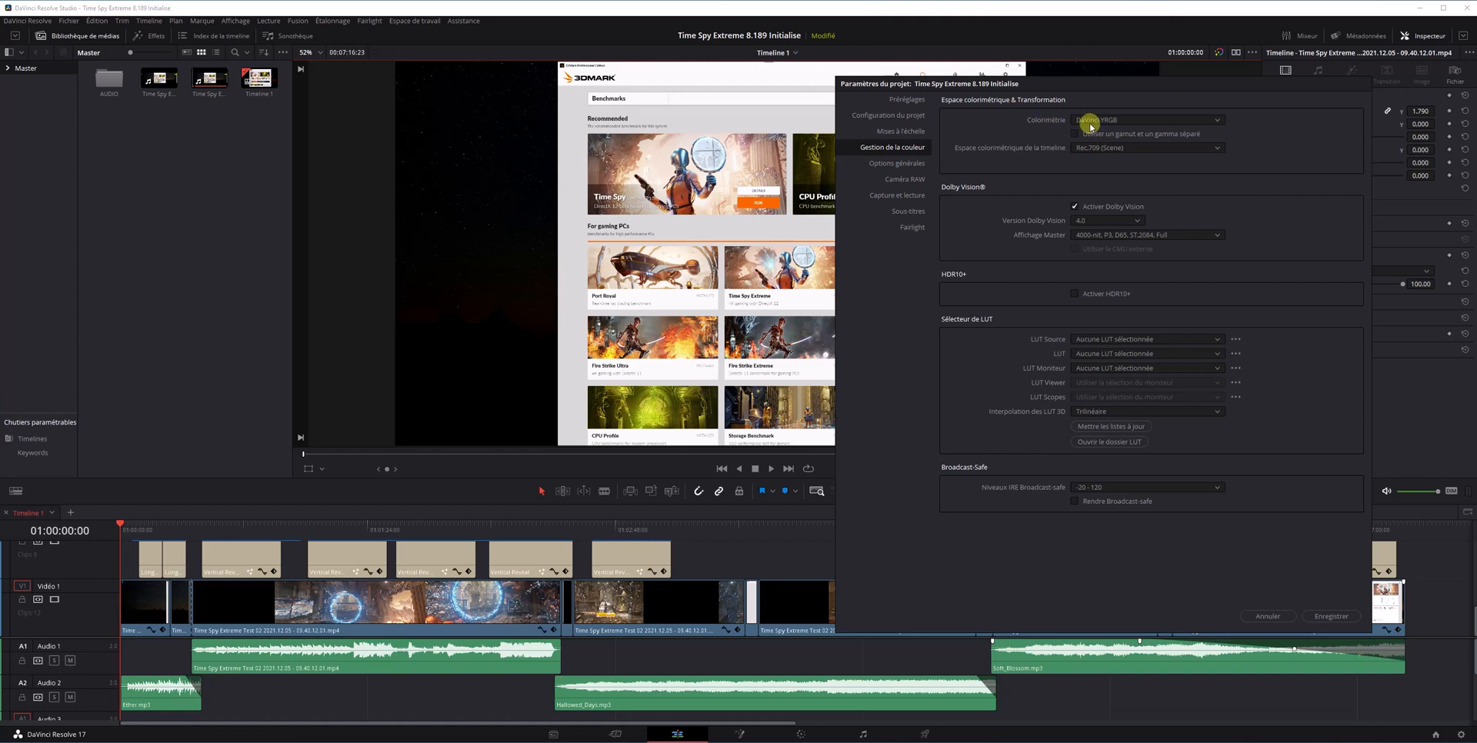
- Set the colour science to DaVinci YRGB Color Managed and disable automatic colour management
{"action": "left_click", "coordinate": [1150, 122]}
{"action": "left_click", "coordinate": [1139, 123]}
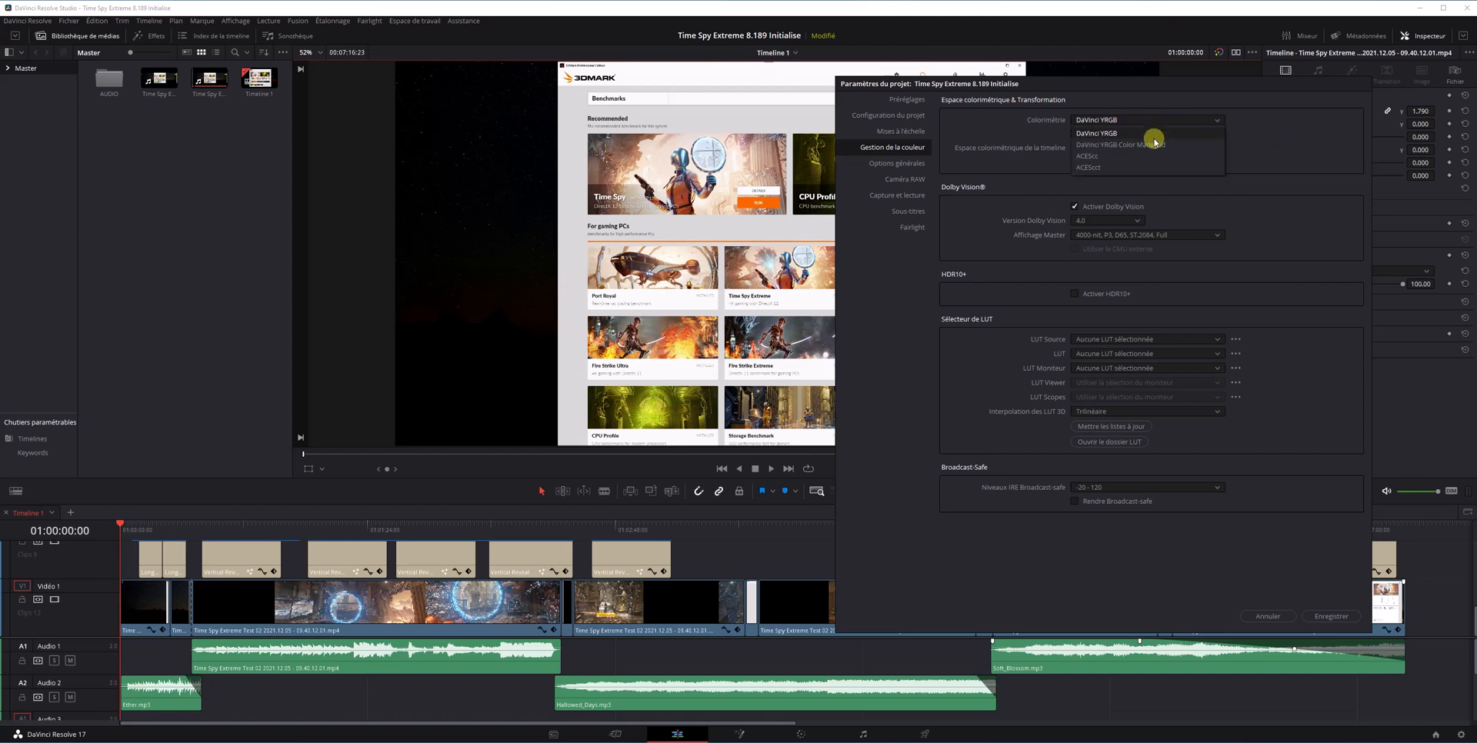
{"action": "left_click", "coordinate": [1154, 145]}
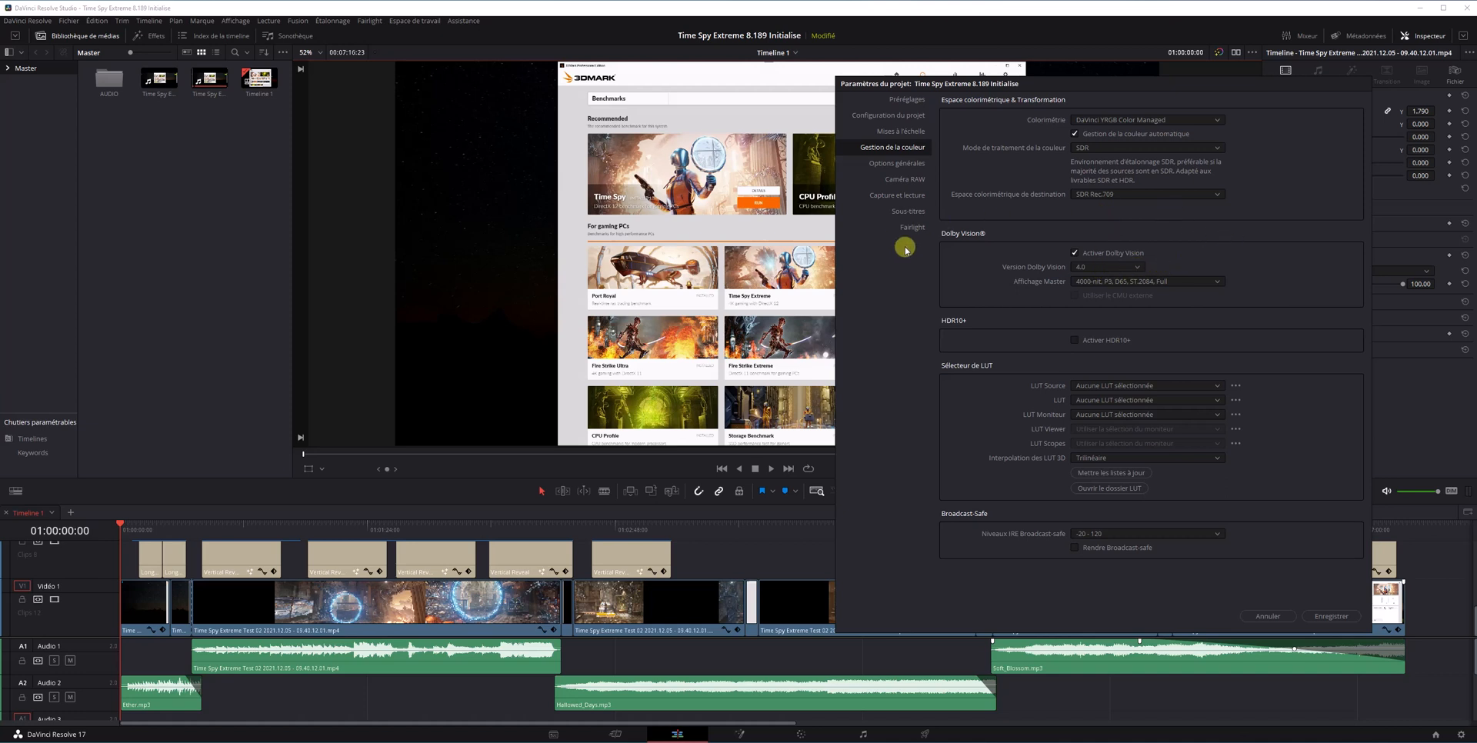
{"action": "left_click_drag", "start_coordinate": [1055, 85], "coordinate": [1095, 69]}
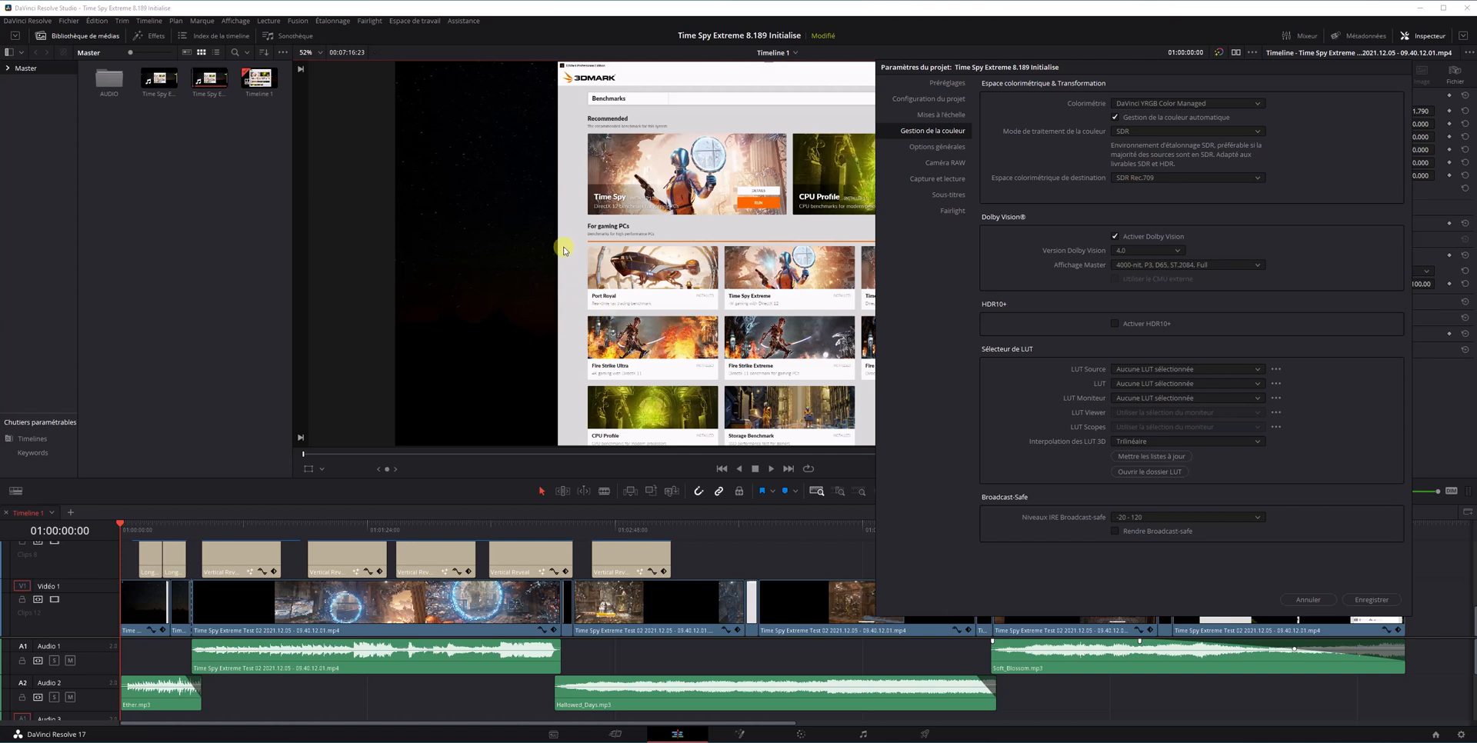
{"action": "left_click", "coordinate": [1116, 119]}
{"action": "left_click", "coordinate": [1117, 118]}
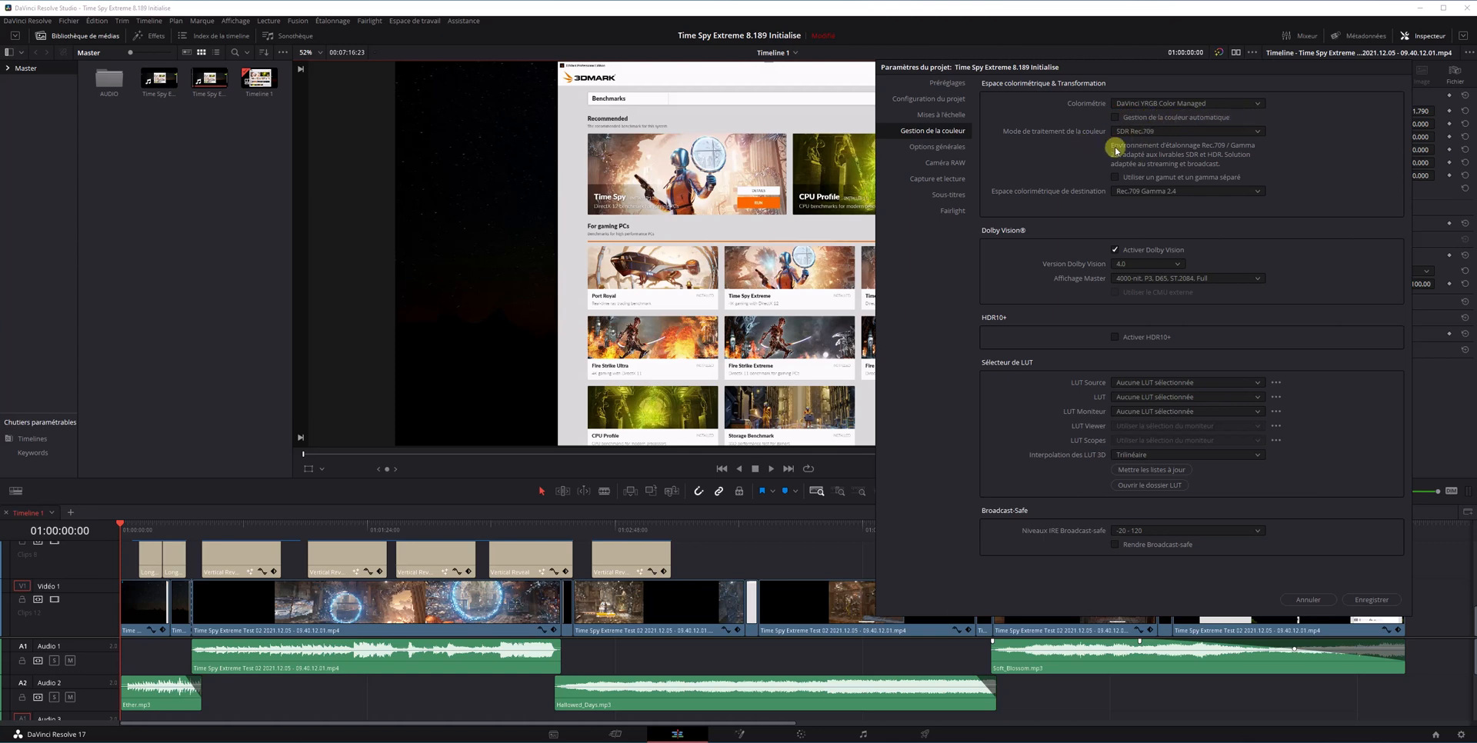
- Look through the available SDR and HDR colour processing modes, keeping SDR Rec.709
{"action": "left_click", "coordinate": [1250, 134]}
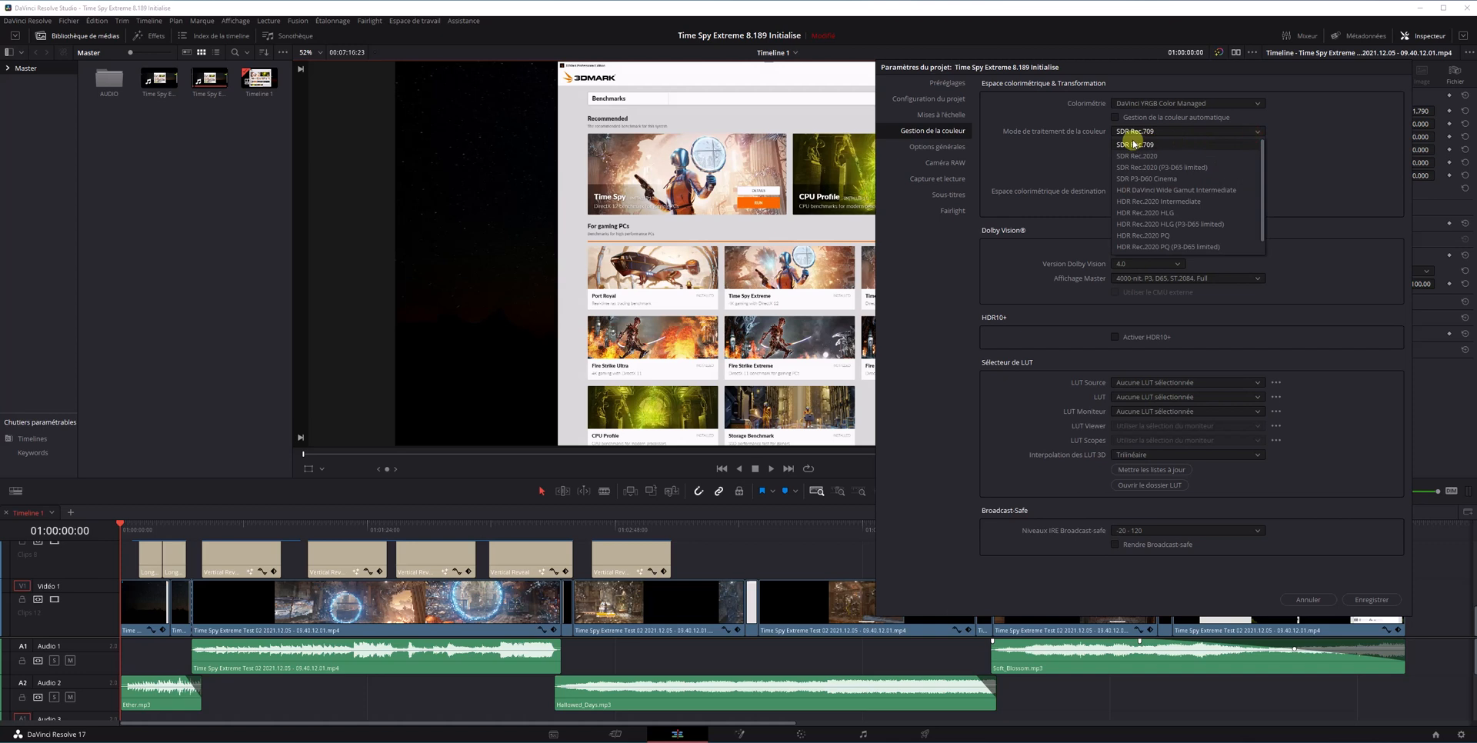
{"action": "scroll", "coordinate": [1220, 151], "scroll_direction": "down", "scroll_amount": 1}
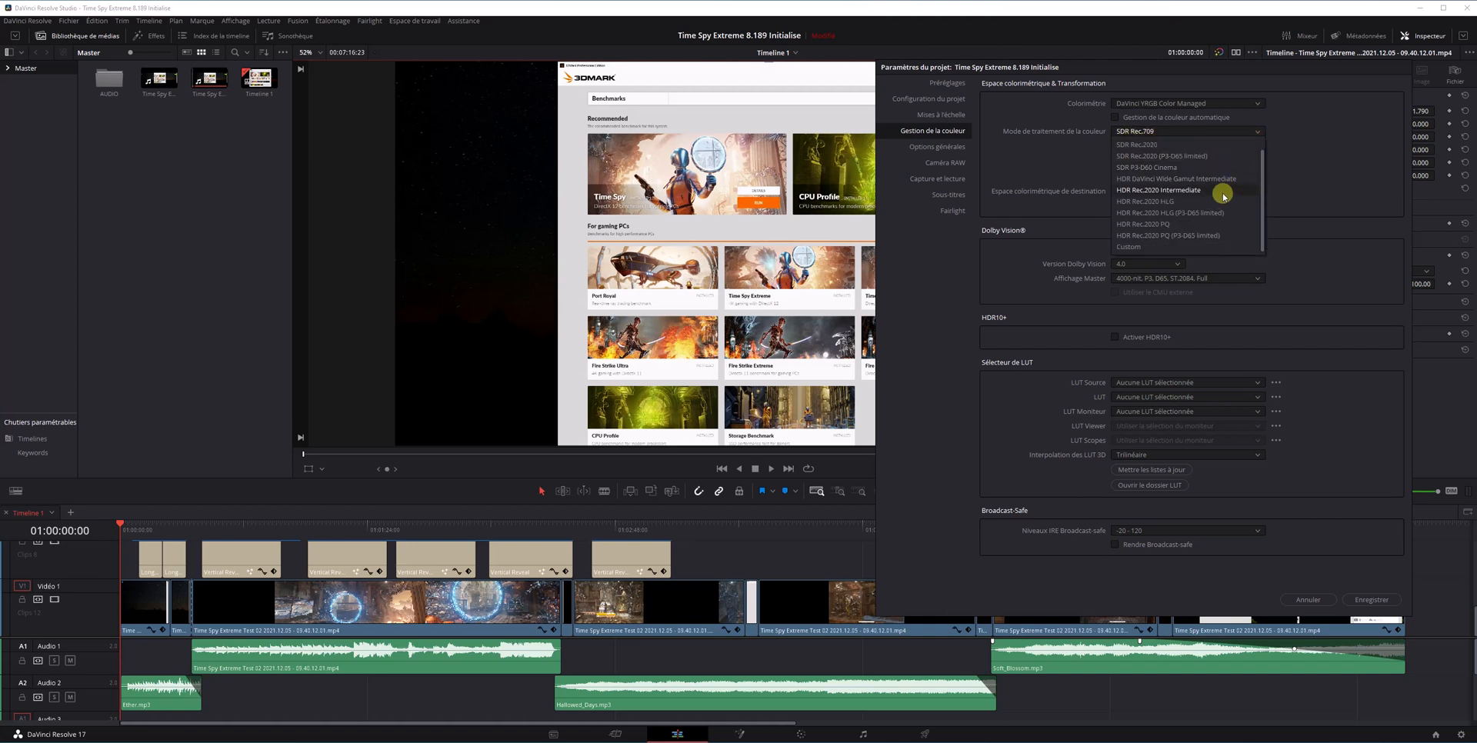
{"action": "left_click", "coordinate": [1309, 163]}
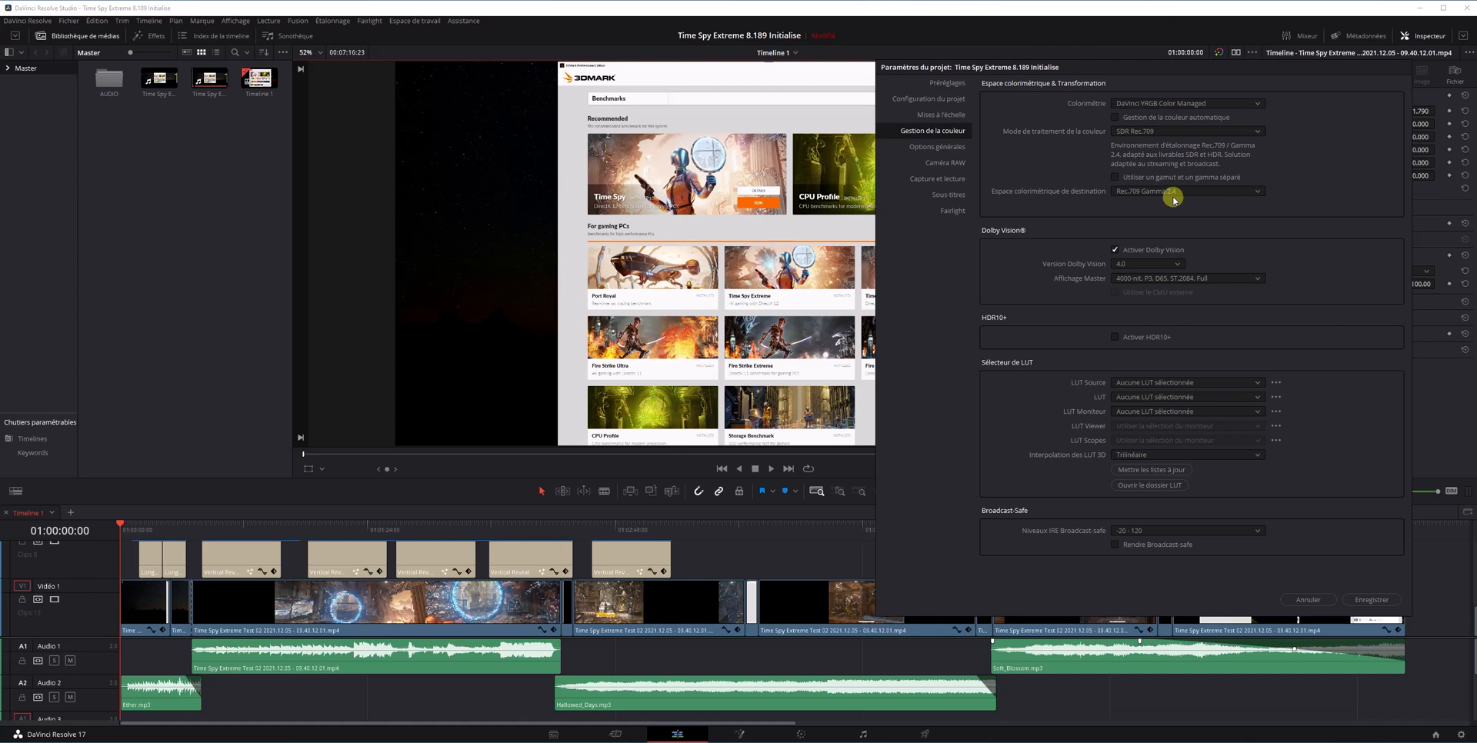
- Set the output colour space to Rec.709 Gamma 2.2
{"action": "left_click", "coordinate": [1256, 192]}
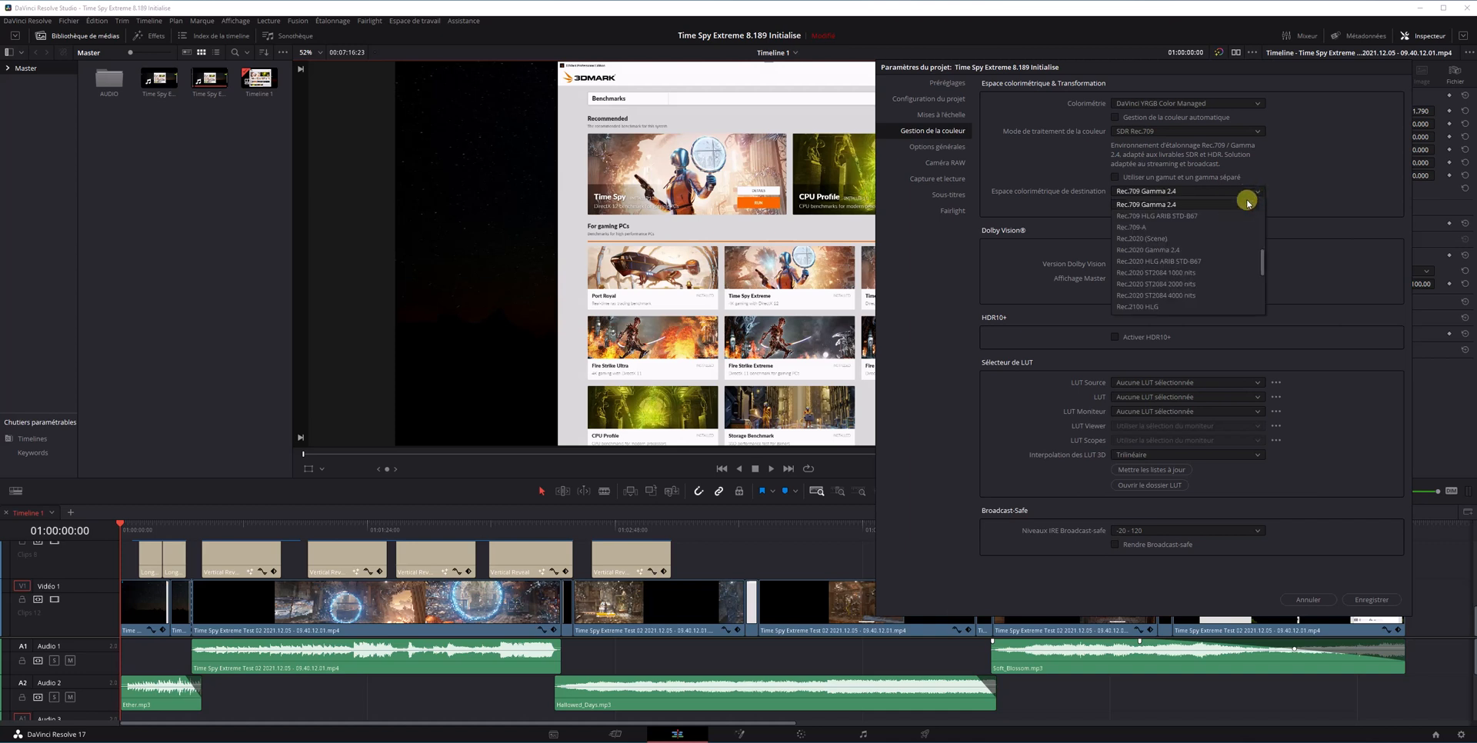
{"action": "scroll", "coordinate": [1194, 223], "scroll_direction": "up", "scroll_amount": 2}
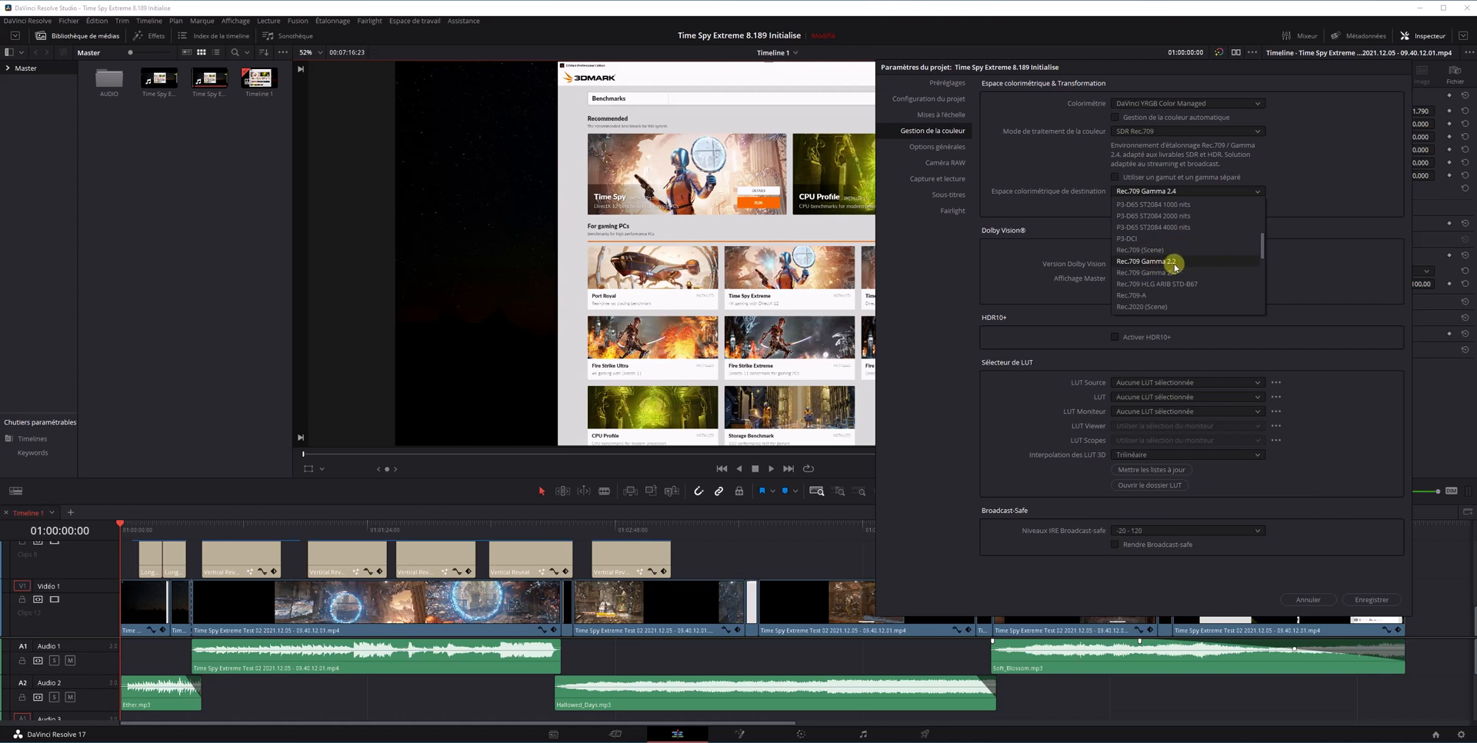
{"action": "left_click", "coordinate": [1181, 262]}
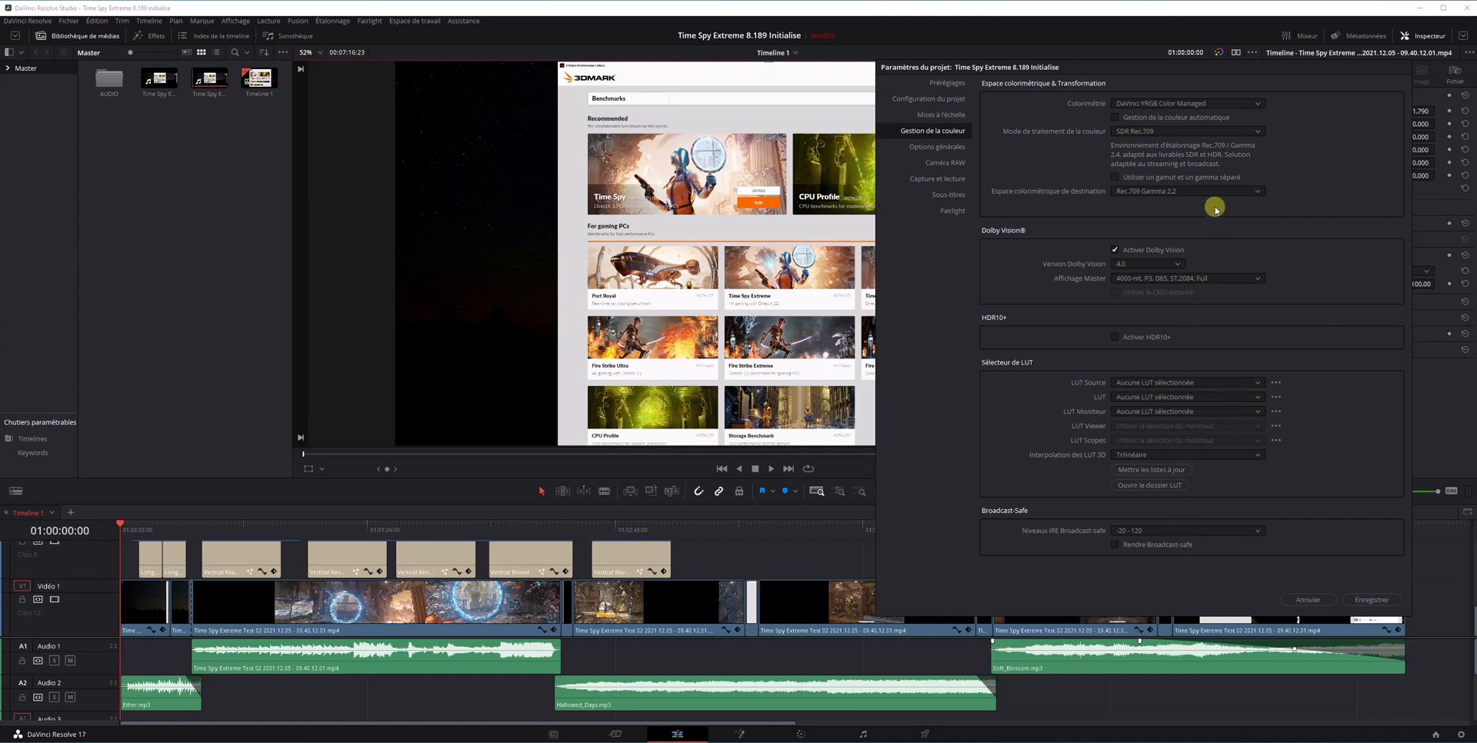
{"action": "left_click", "coordinate": [1258, 192]}
{"action": "left_click", "coordinate": [1330, 172]}
- Switch the colour processing mode to Custom and set the source and timeline colour spaces to Rec.709 Gamma 2.2
{"action": "left_click", "coordinate": [1205, 133]}
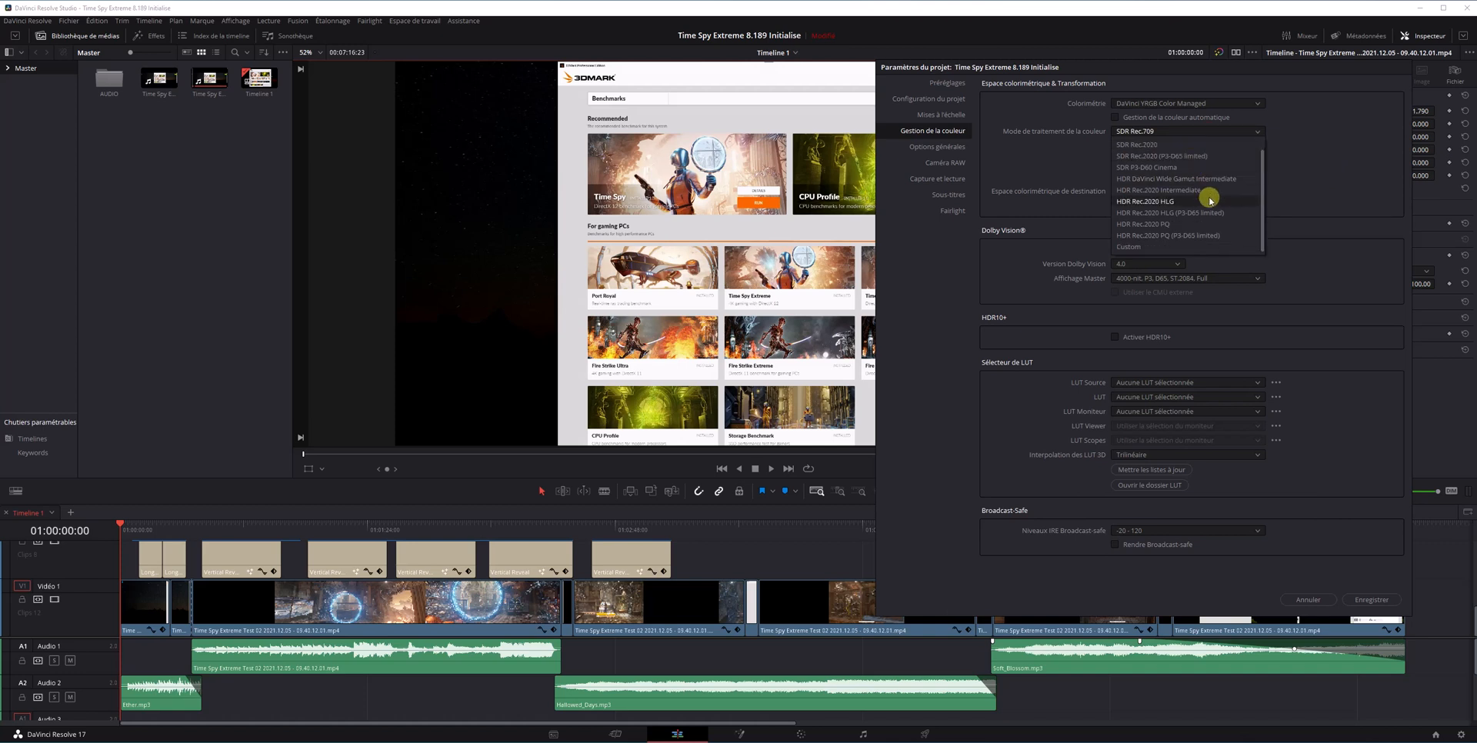
{"action": "left_click", "coordinate": [1154, 245]}
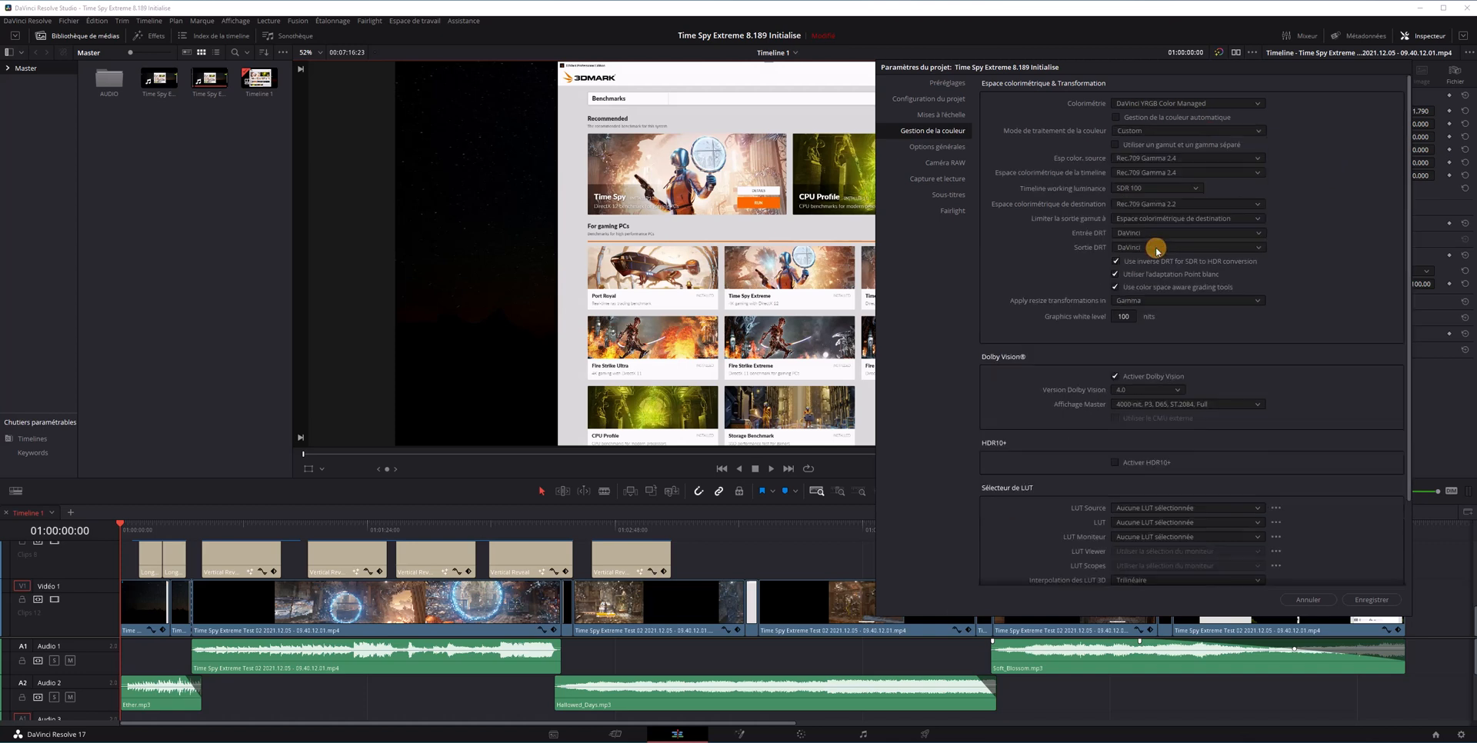
{"action": "left_click", "coordinate": [1194, 158]}
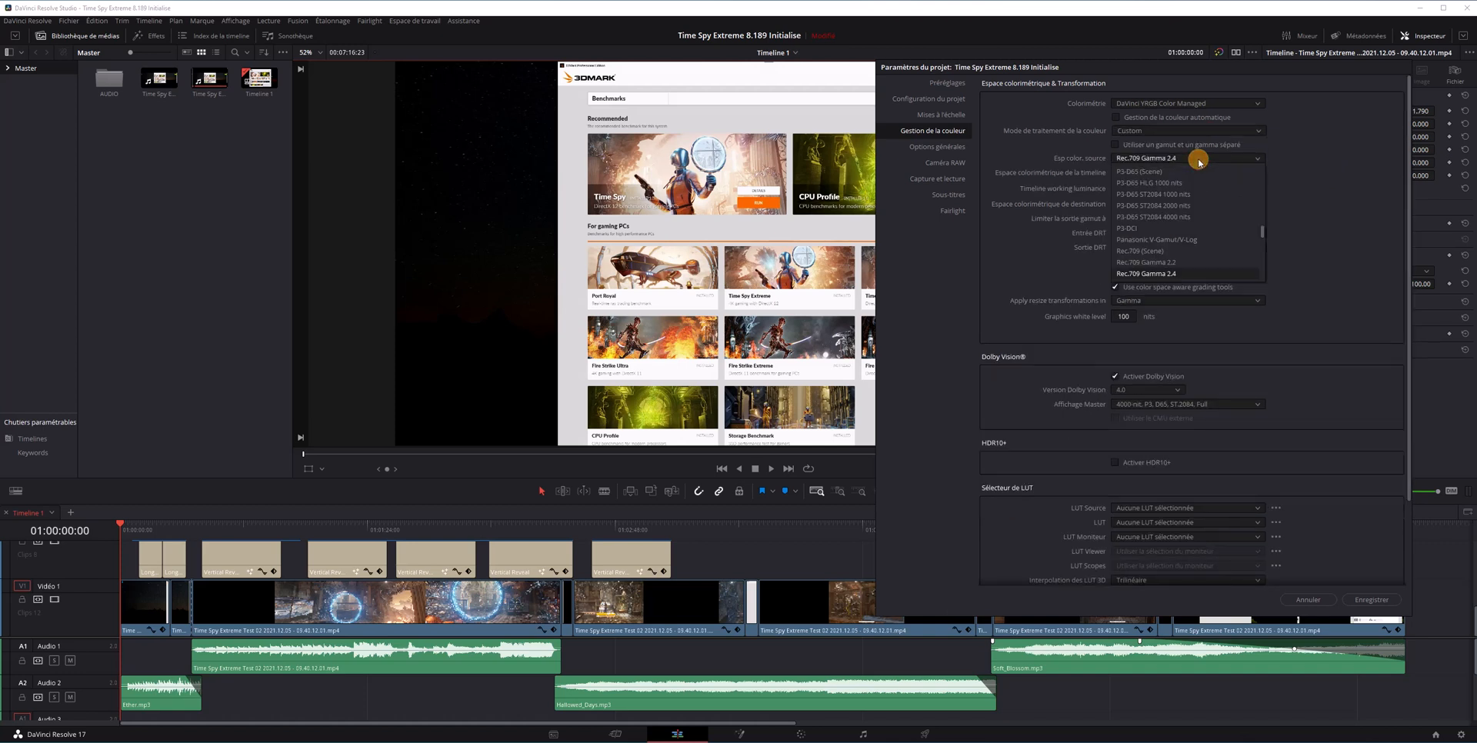
{"action": "left_click", "coordinate": [1166, 263]}
{"action": "left_click", "coordinate": [1194, 175]}
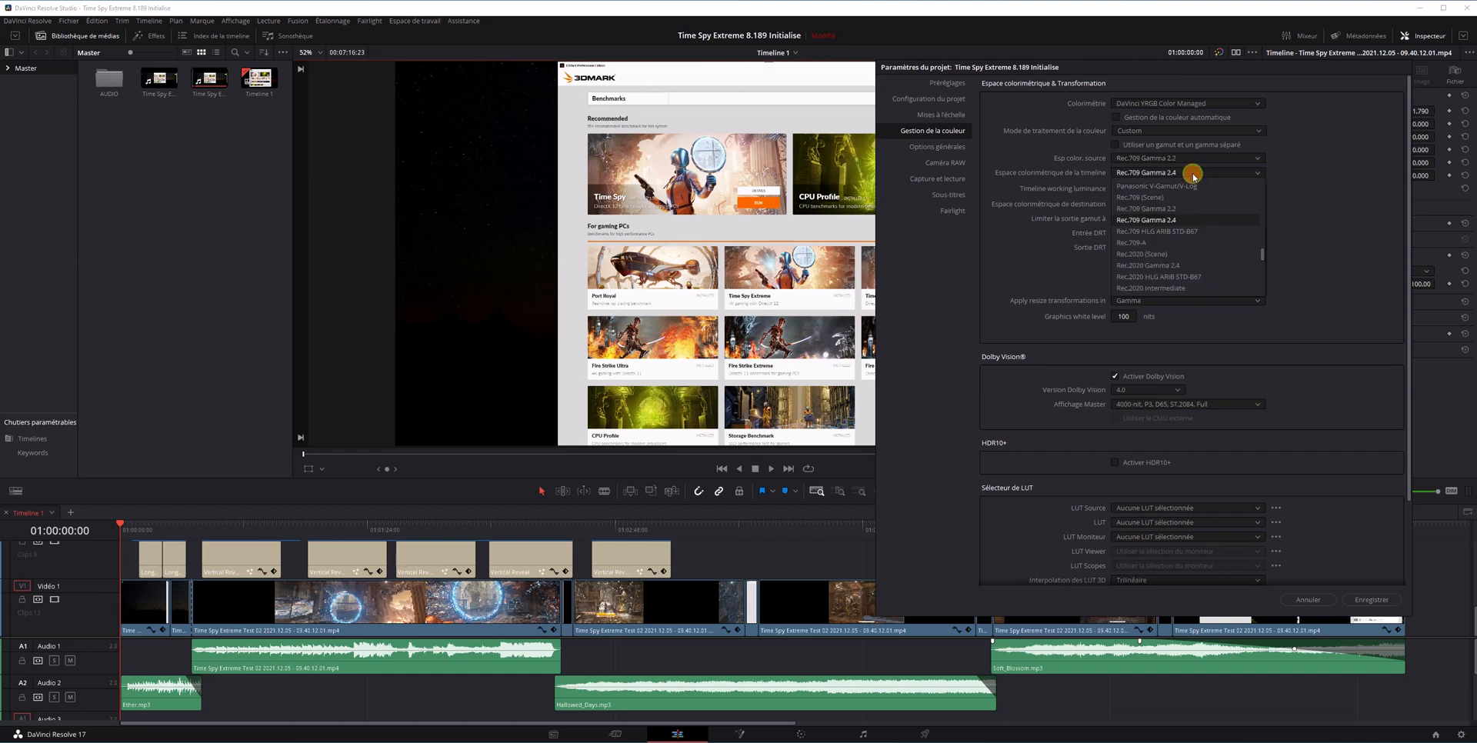
{"action": "left_click", "coordinate": [1176, 209]}
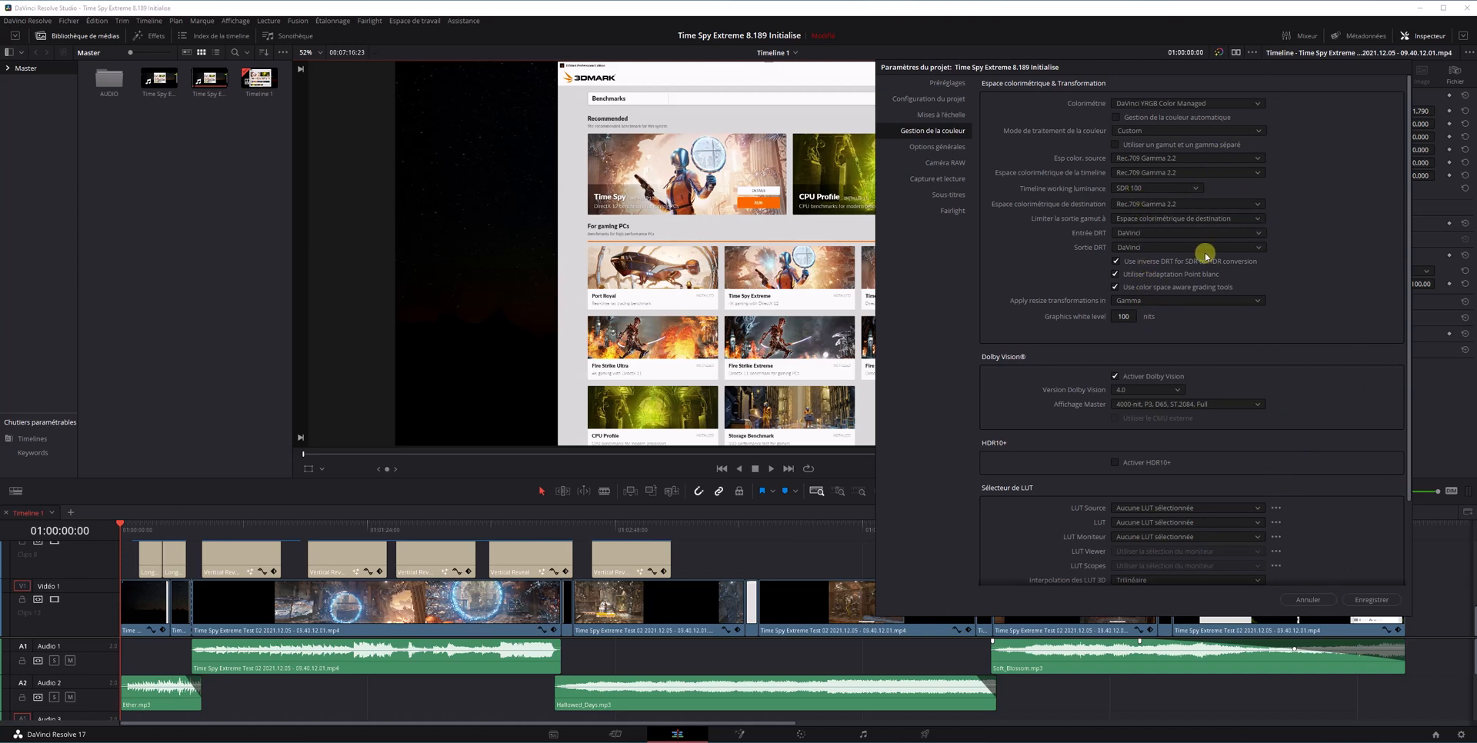
- Look through the general options, Camera RAW, and capture and playback sections of the project settings
{"action": "left_click", "coordinate": [938, 149]}
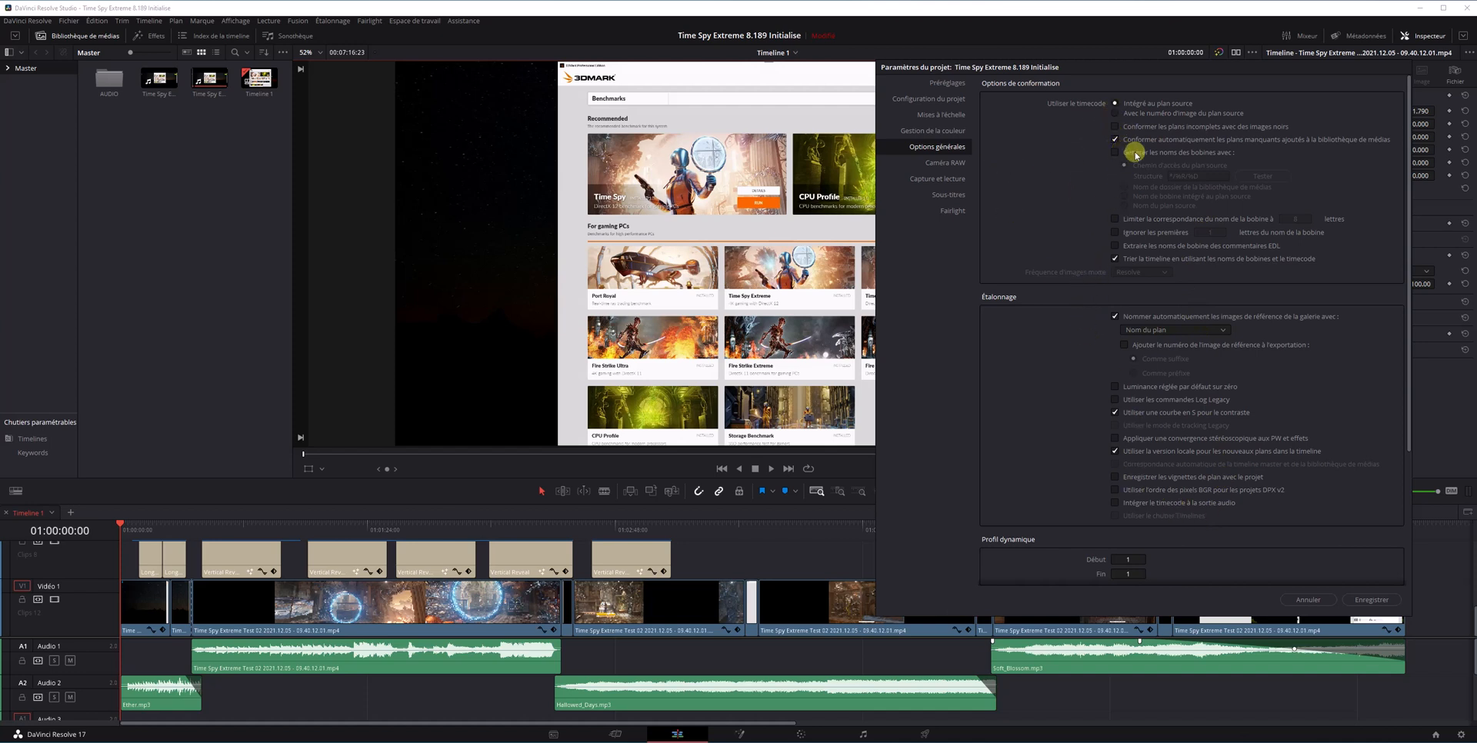
{"action": "left_click", "coordinate": [946, 167]}
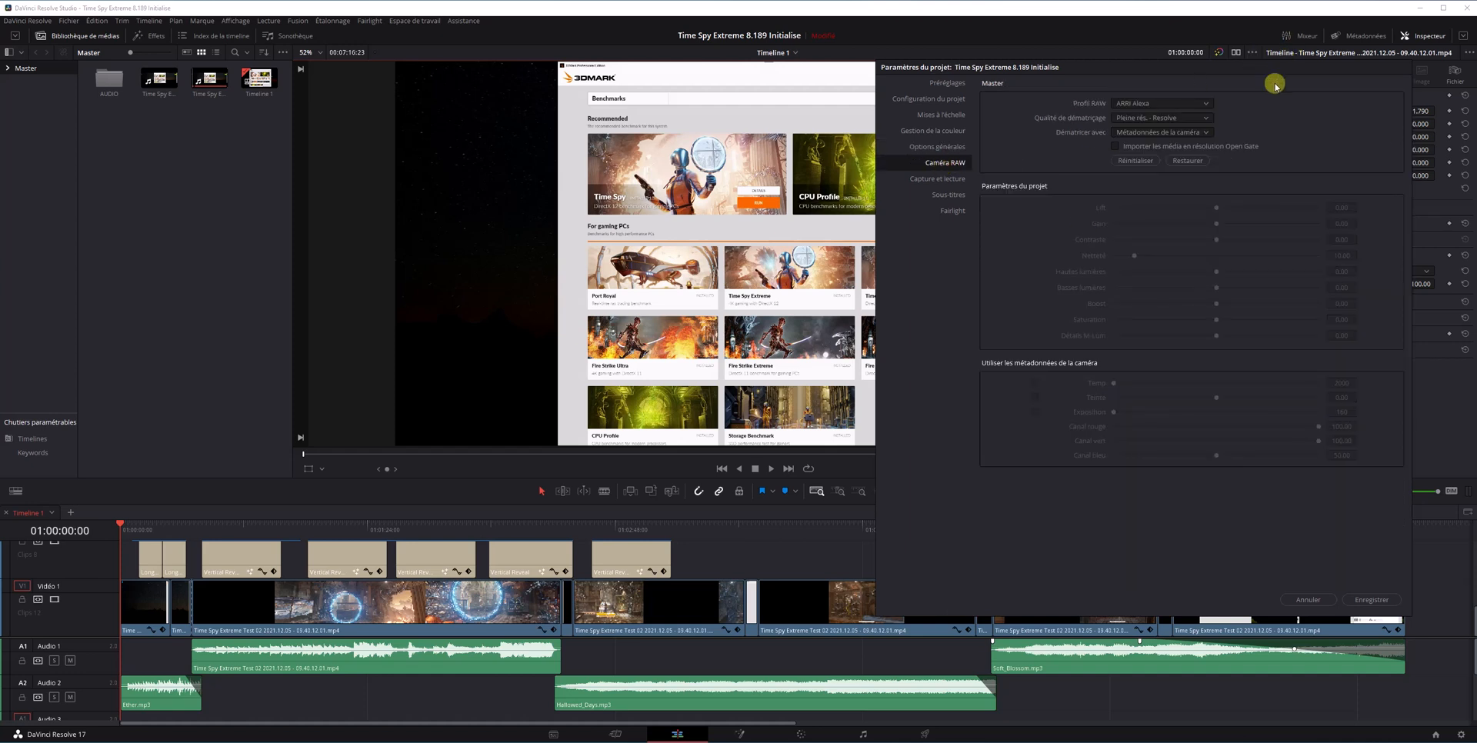
{"action": "left_click", "coordinate": [943, 180]}
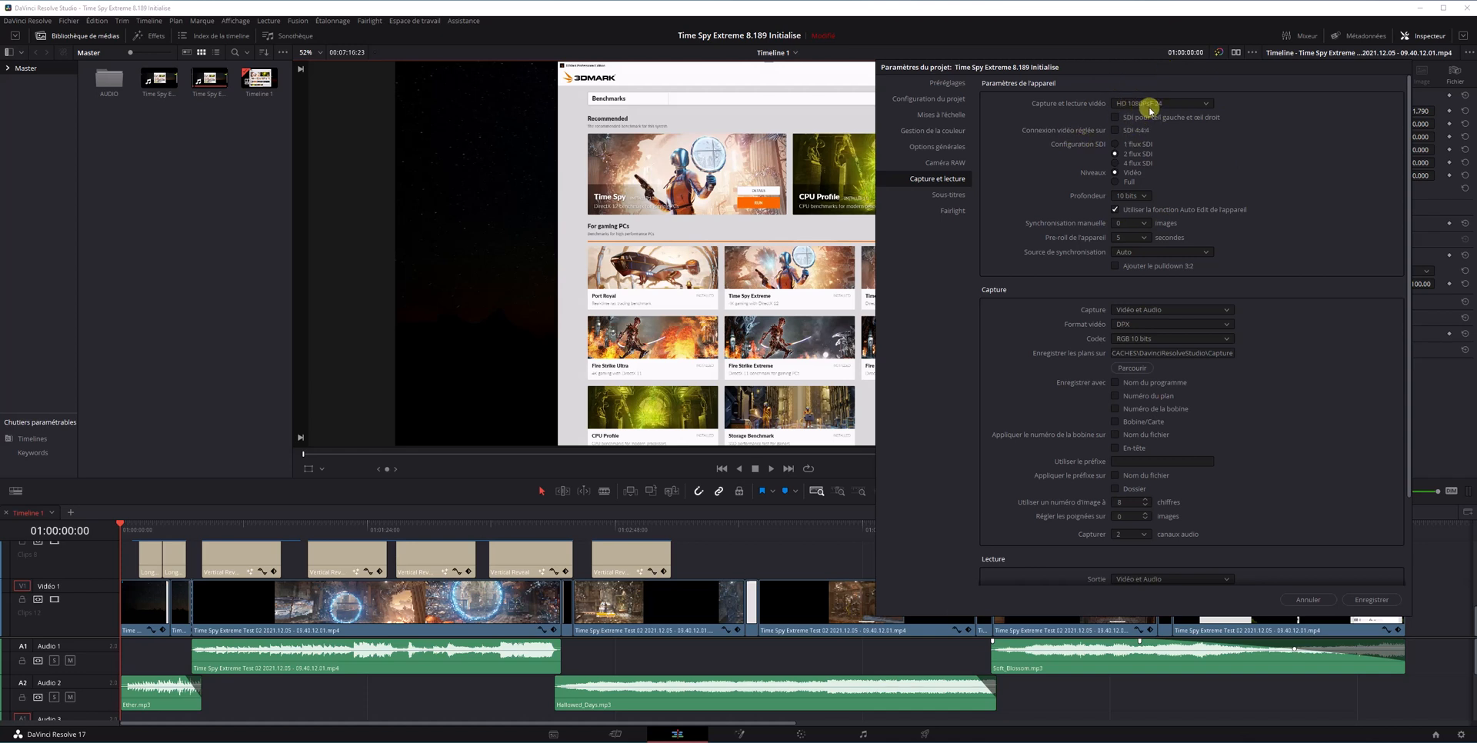
{"action": "left_click", "coordinate": [1122, 157]}
{"action": "scroll", "coordinate": [1202, 312], "scroll_direction": "down", "scroll_amount": 1}
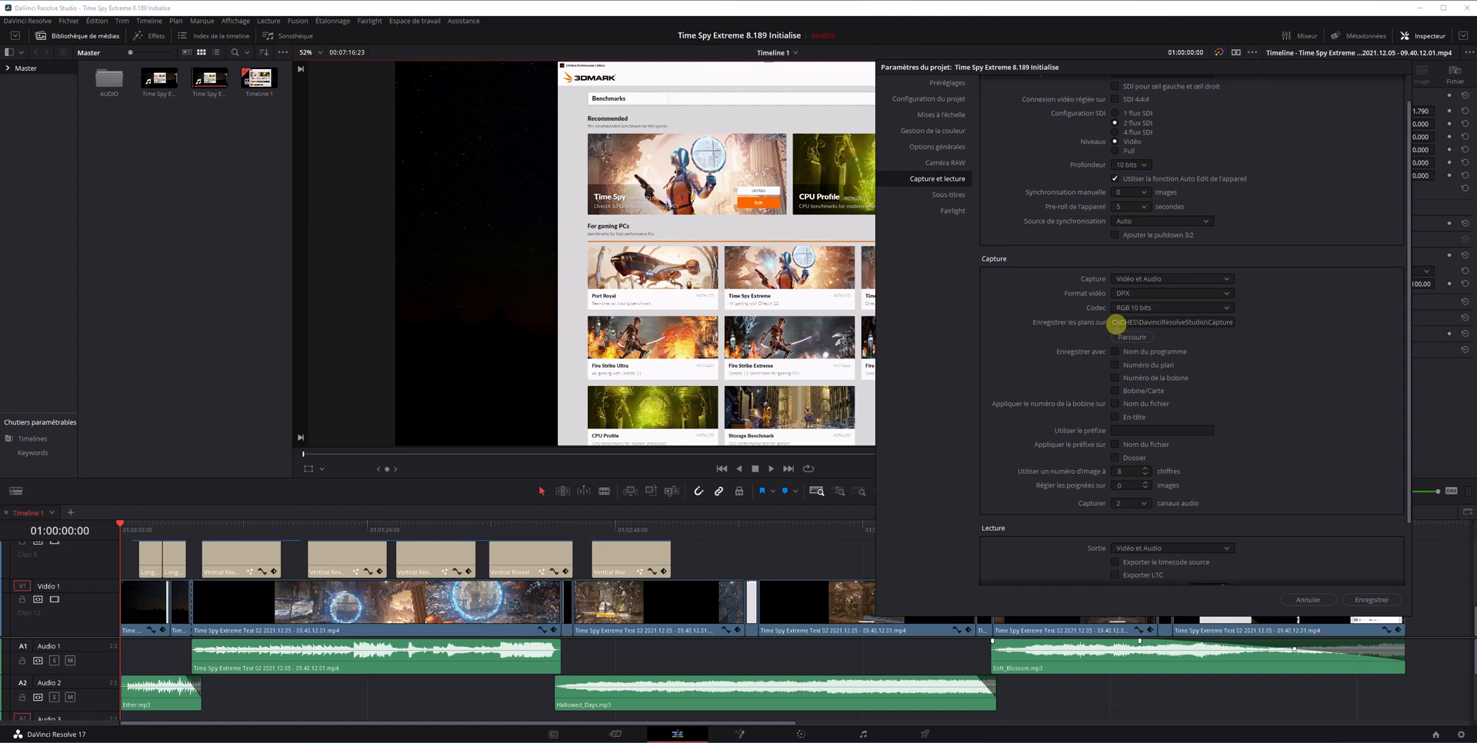
- Examine the folder path where captured clips are saved and the playback settings below it
{"action": "left_click_drag", "start_coordinate": [1119, 322], "coordinate": [1246, 321]}
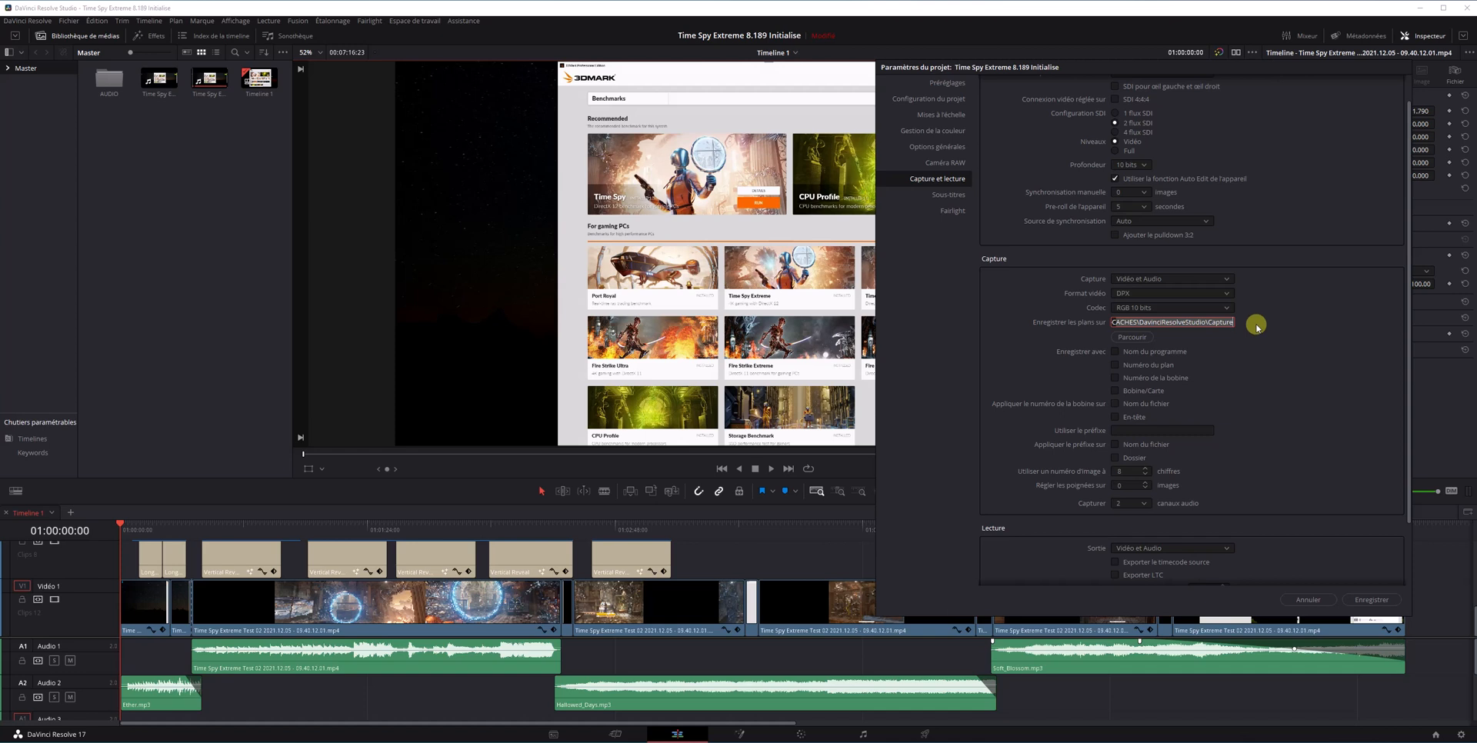
{"action": "left_click", "coordinate": [1259, 327]}
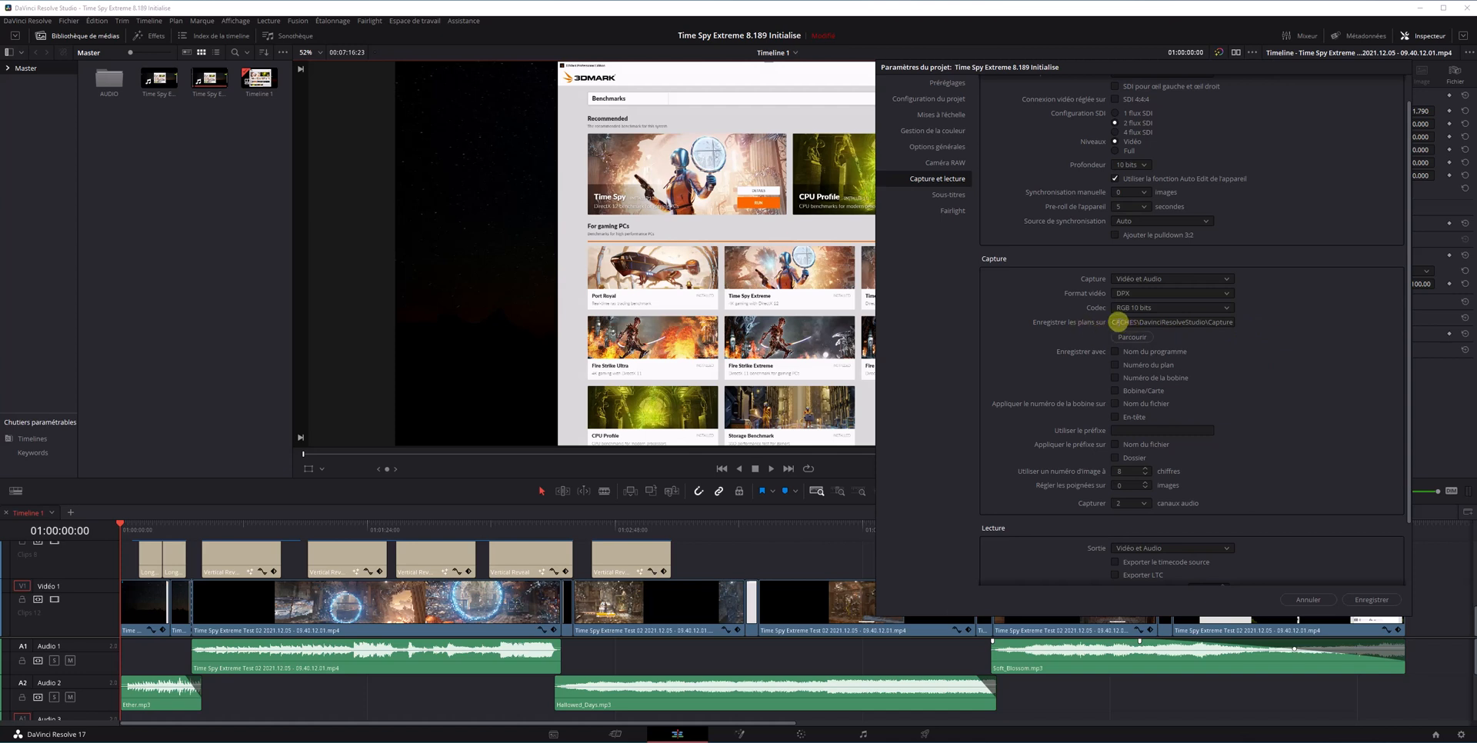
{"action": "left_click", "coordinate": [1115, 322]}
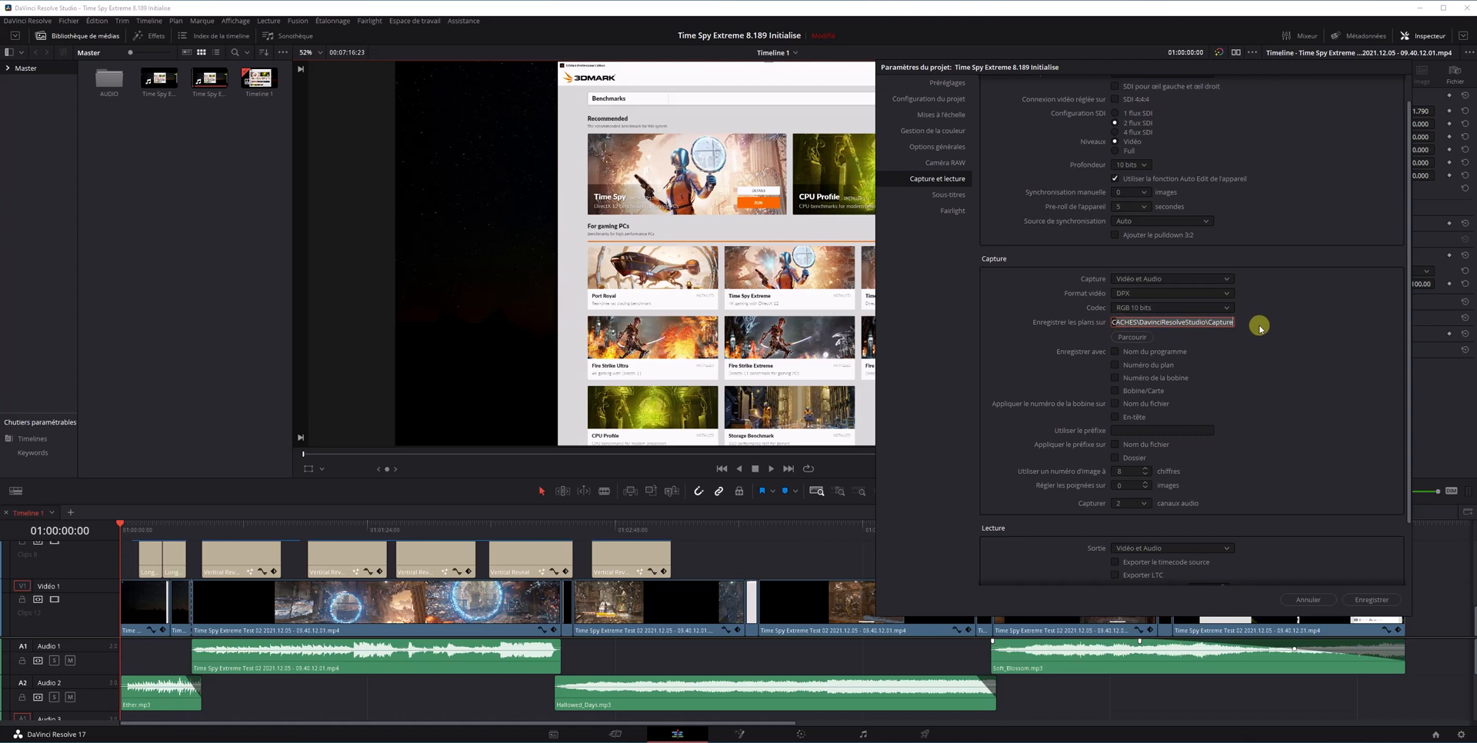
{"action": "left_click", "coordinate": [1260, 326]}
{"action": "left_click_drag", "start_coordinate": [1185, 323], "coordinate": [1248, 325]}
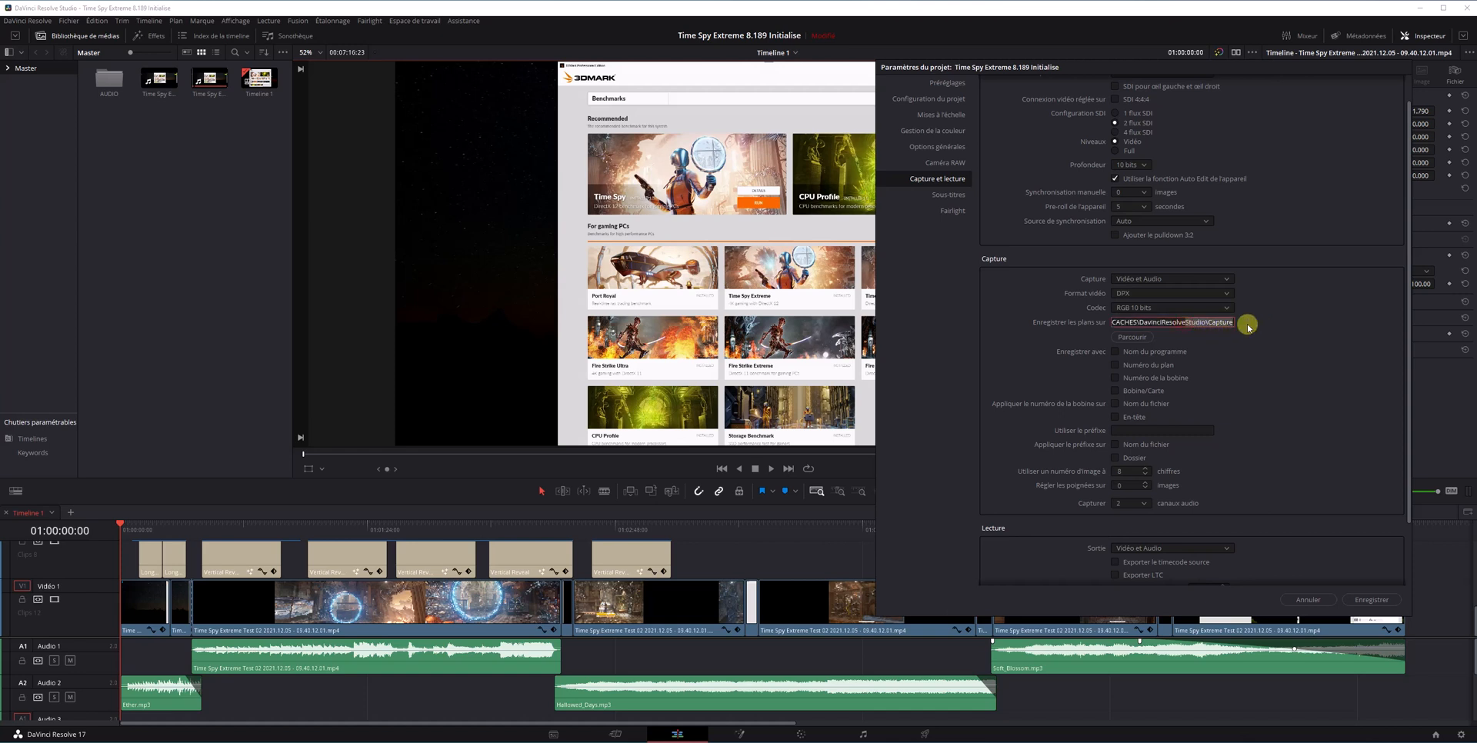
{"action": "left_click_drag", "start_coordinate": [1111, 323], "coordinate": [1253, 328]}
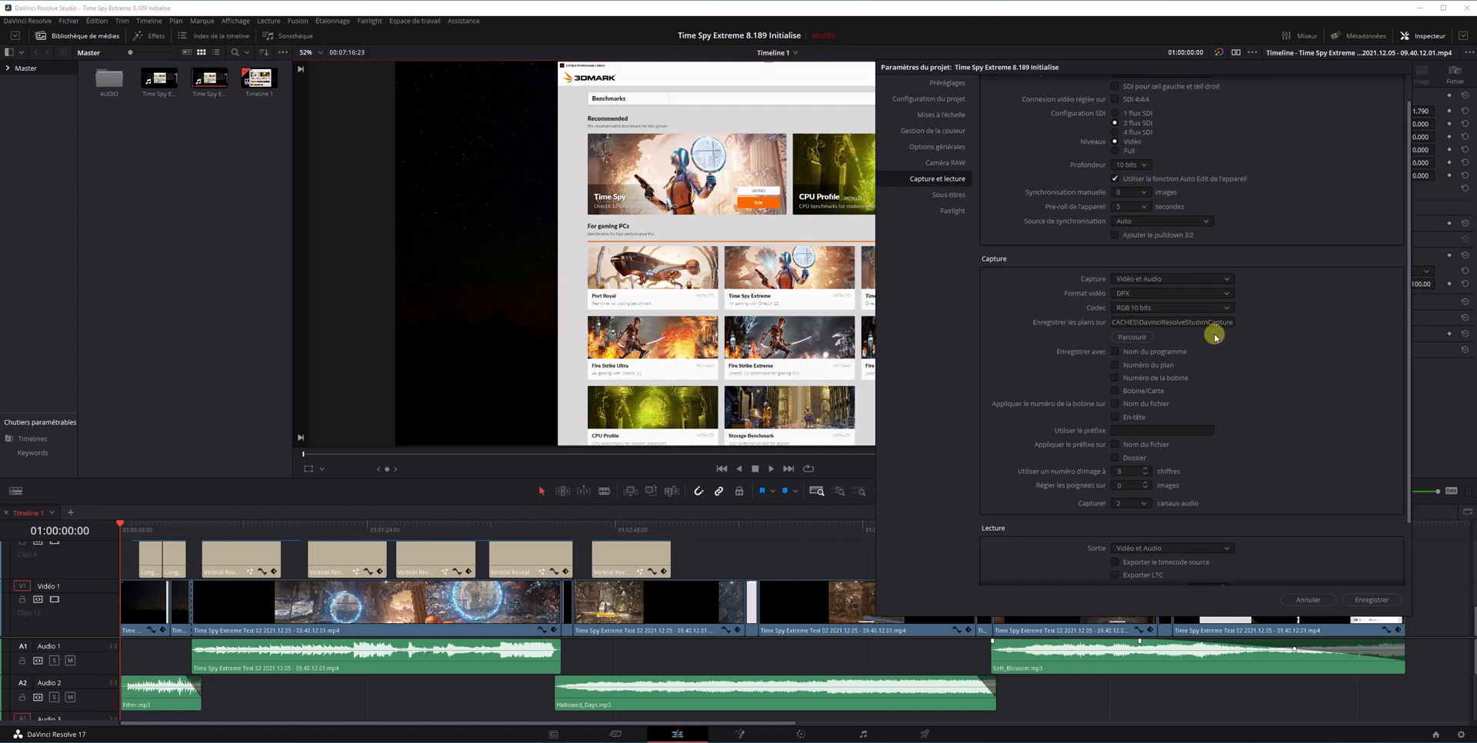
{"action": "scroll", "coordinate": [1144, 446], "scroll_direction": "down", "scroll_amount": 2}
{"action": "scroll", "coordinate": [1147, 346], "scroll_direction": "down", "scroll_amount": 1}
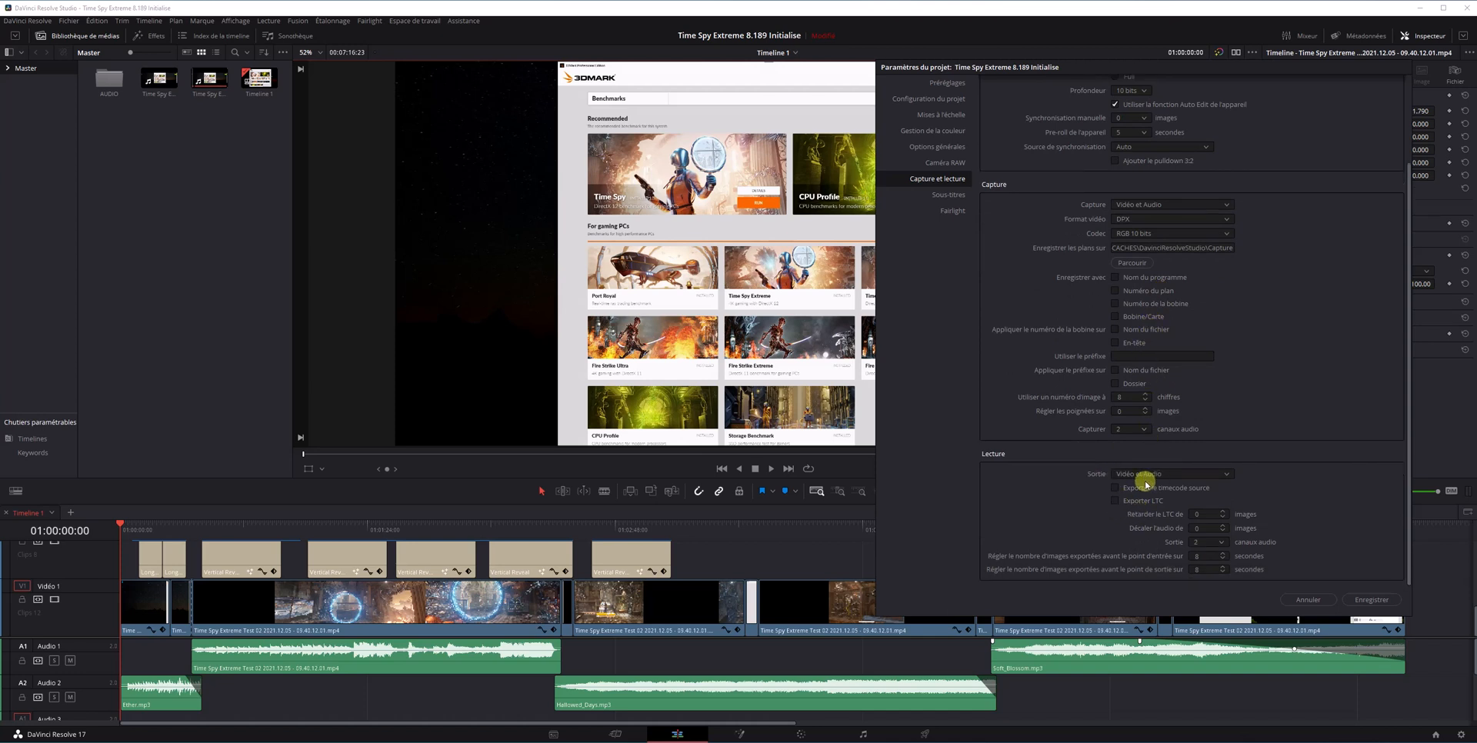
{"action": "scroll", "coordinate": [1166, 520], "scroll_direction": "up", "scroll_amount": 3}
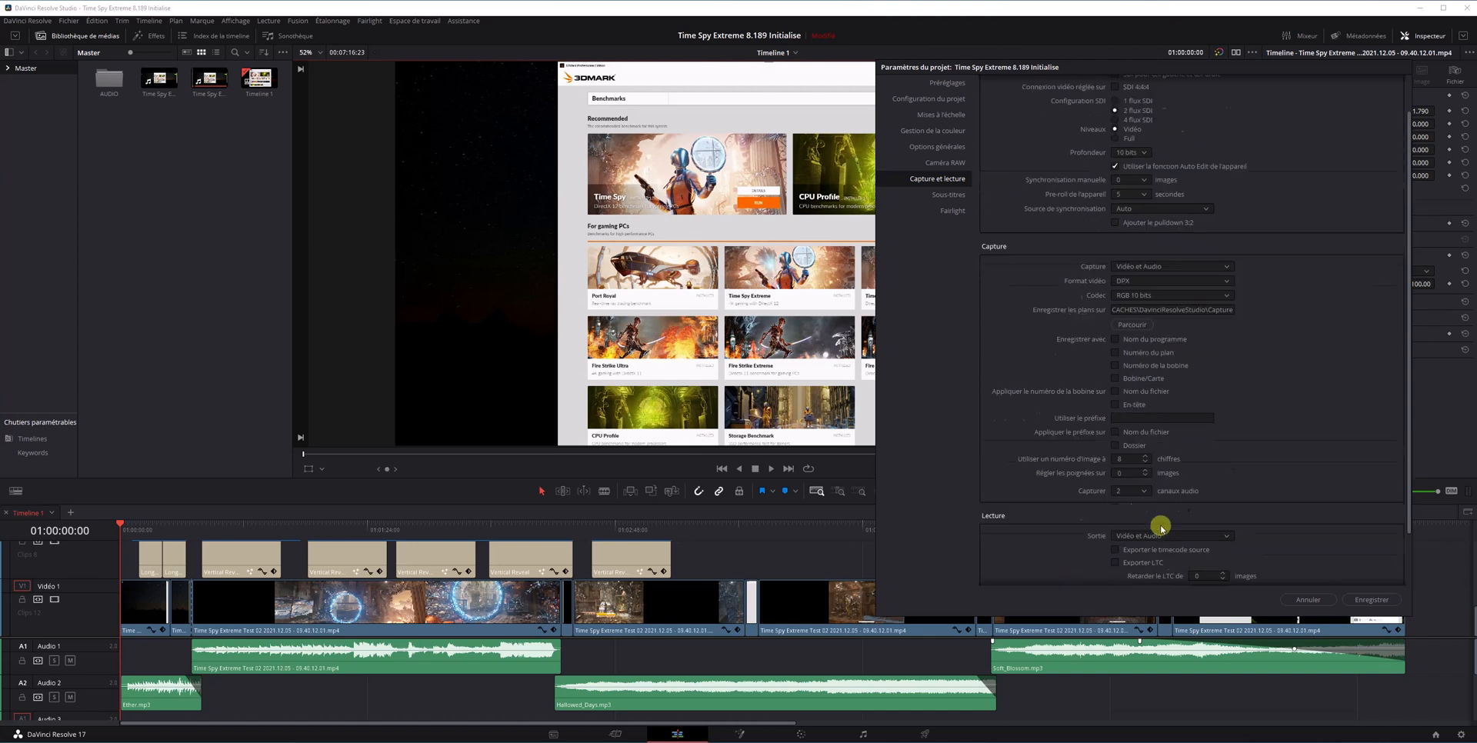
- Review the subtitle and Fairlight settings and save the project settings
{"action": "left_click", "coordinate": [954, 197]}
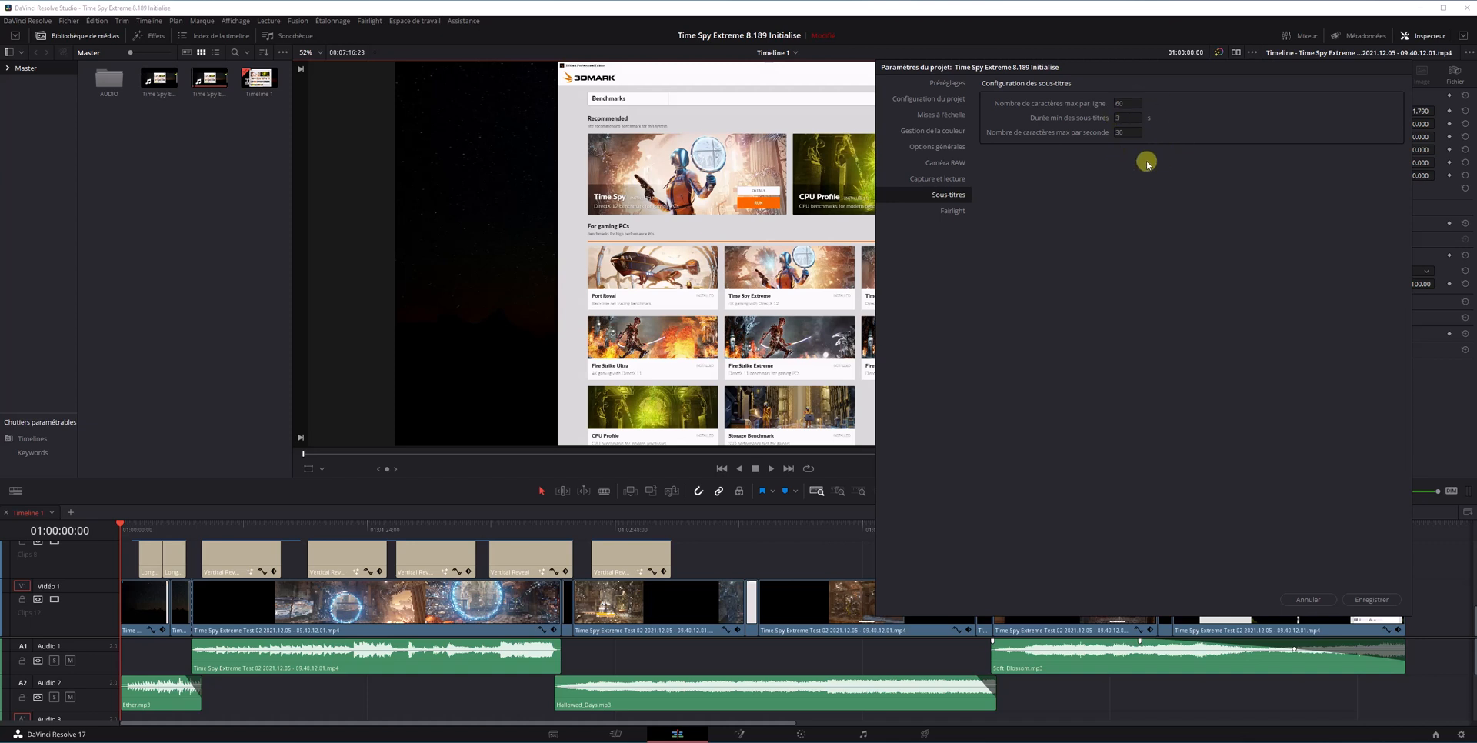
{"action": "left_click", "coordinate": [954, 211]}
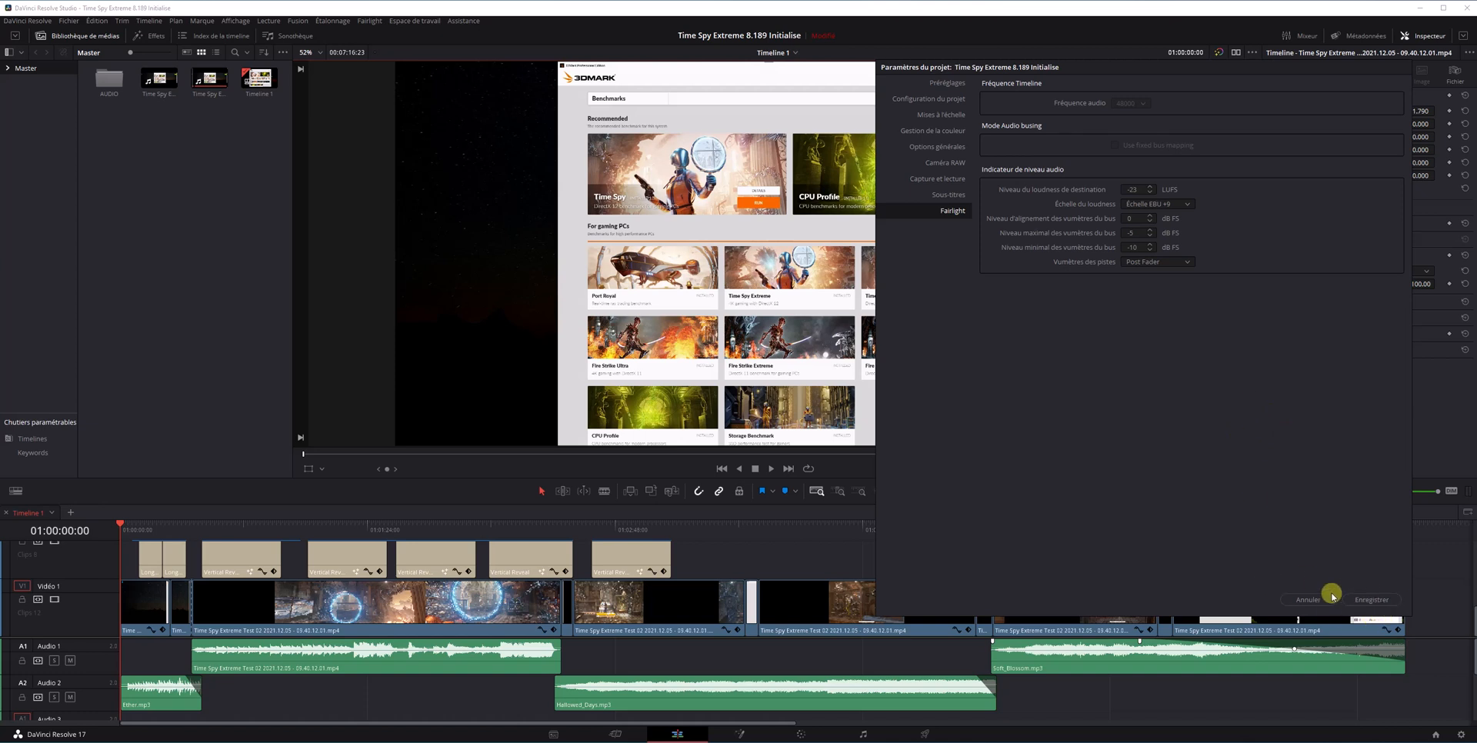
{"action": "left_click", "coordinate": [1375, 601]}
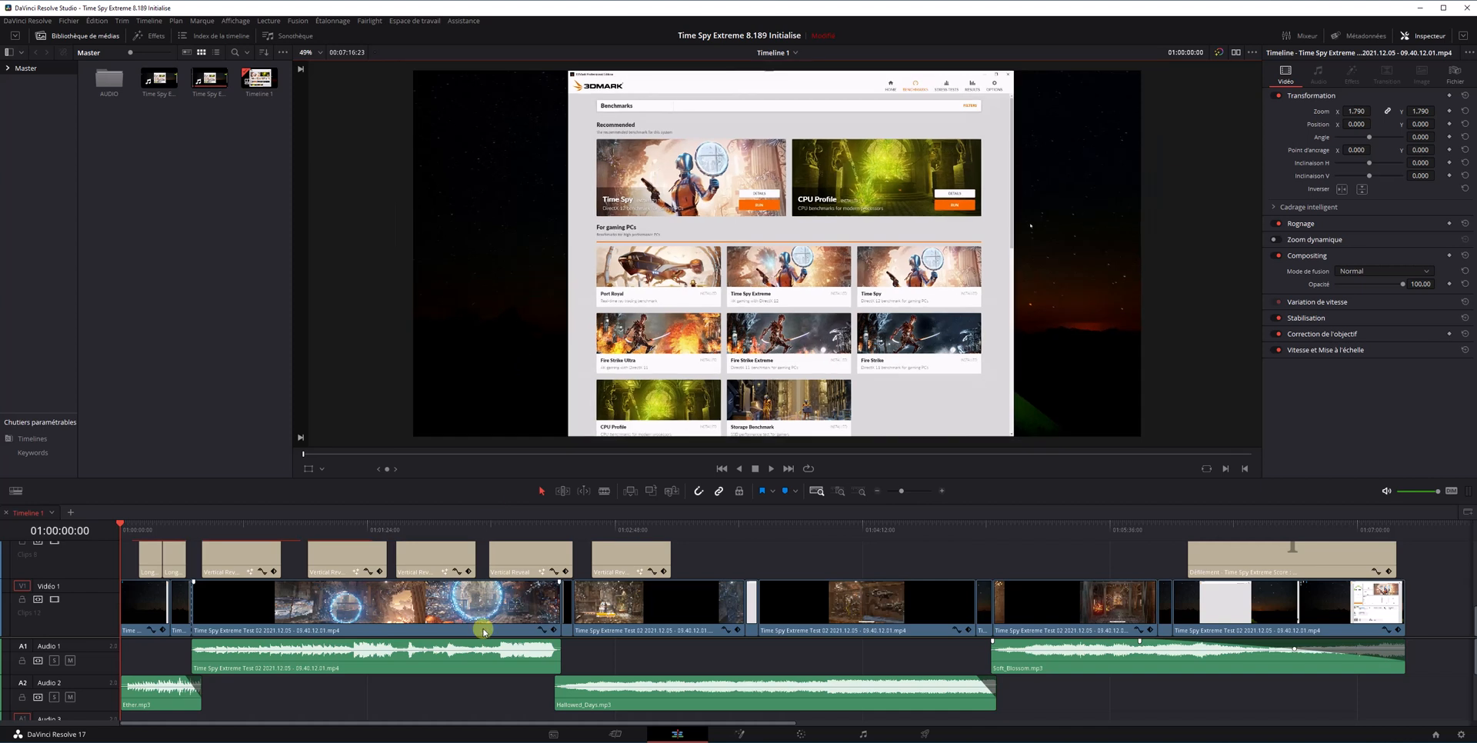
- Enlarge the image in the timeline viewer and switch to the Deliver page
{"action": "scroll", "coordinate": [730, 337], "scroll_direction": "up", "scroll_amount": 2}
{"action": "scroll", "coordinate": [723, 331], "scroll_direction": "up", "scroll_amount": 4}
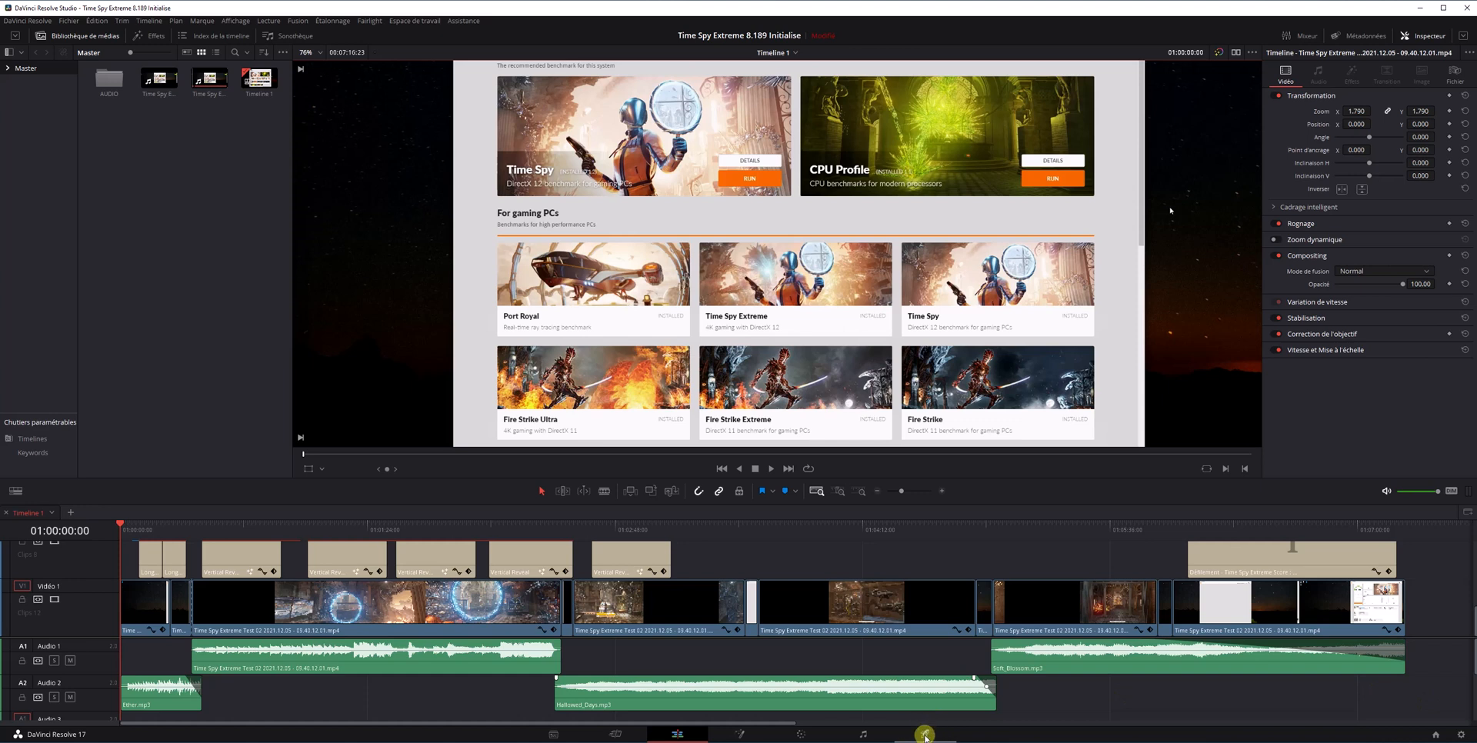
{"action": "left_click", "coordinate": [925, 732]}
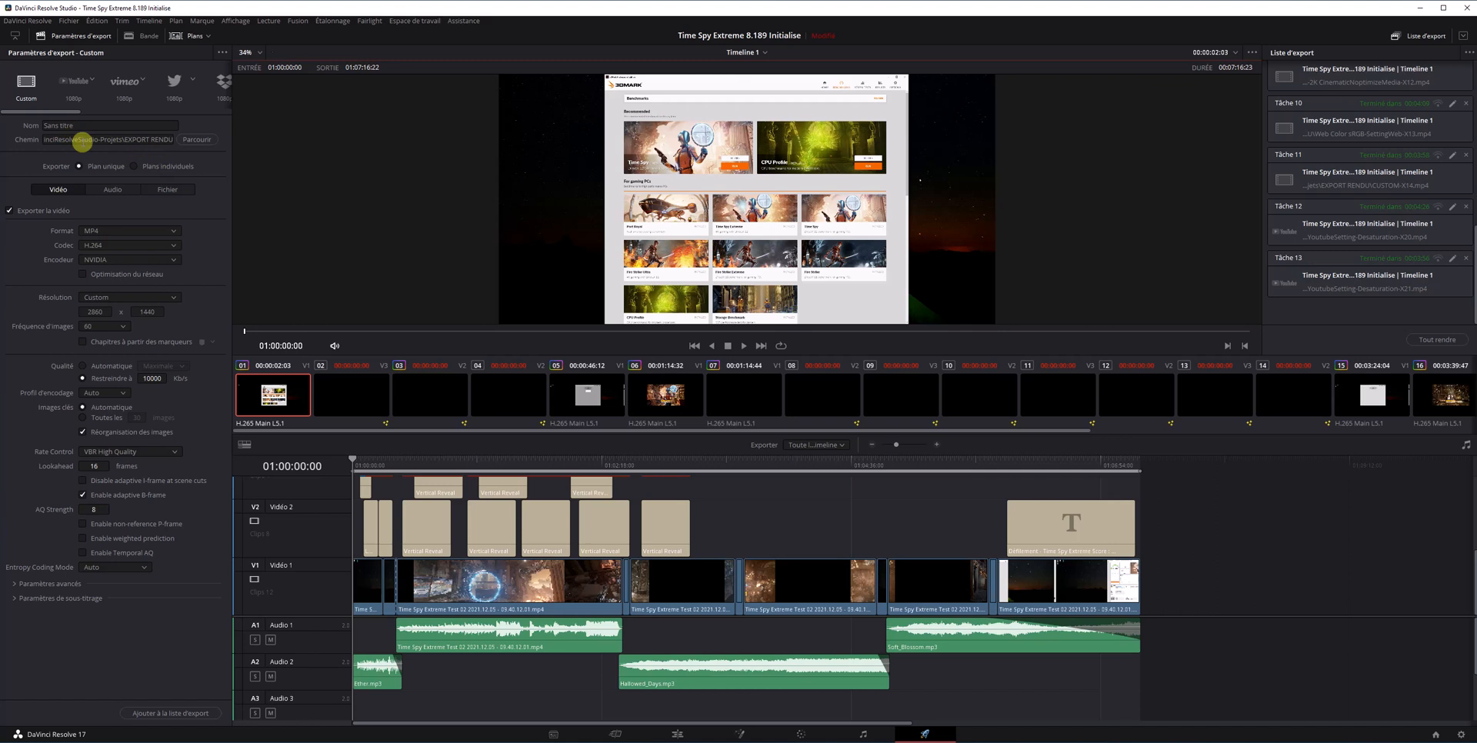
- Choose the YouTube 1080p export preset and name the export VideoYoutube
{"action": "left_click", "coordinate": [75, 127]}
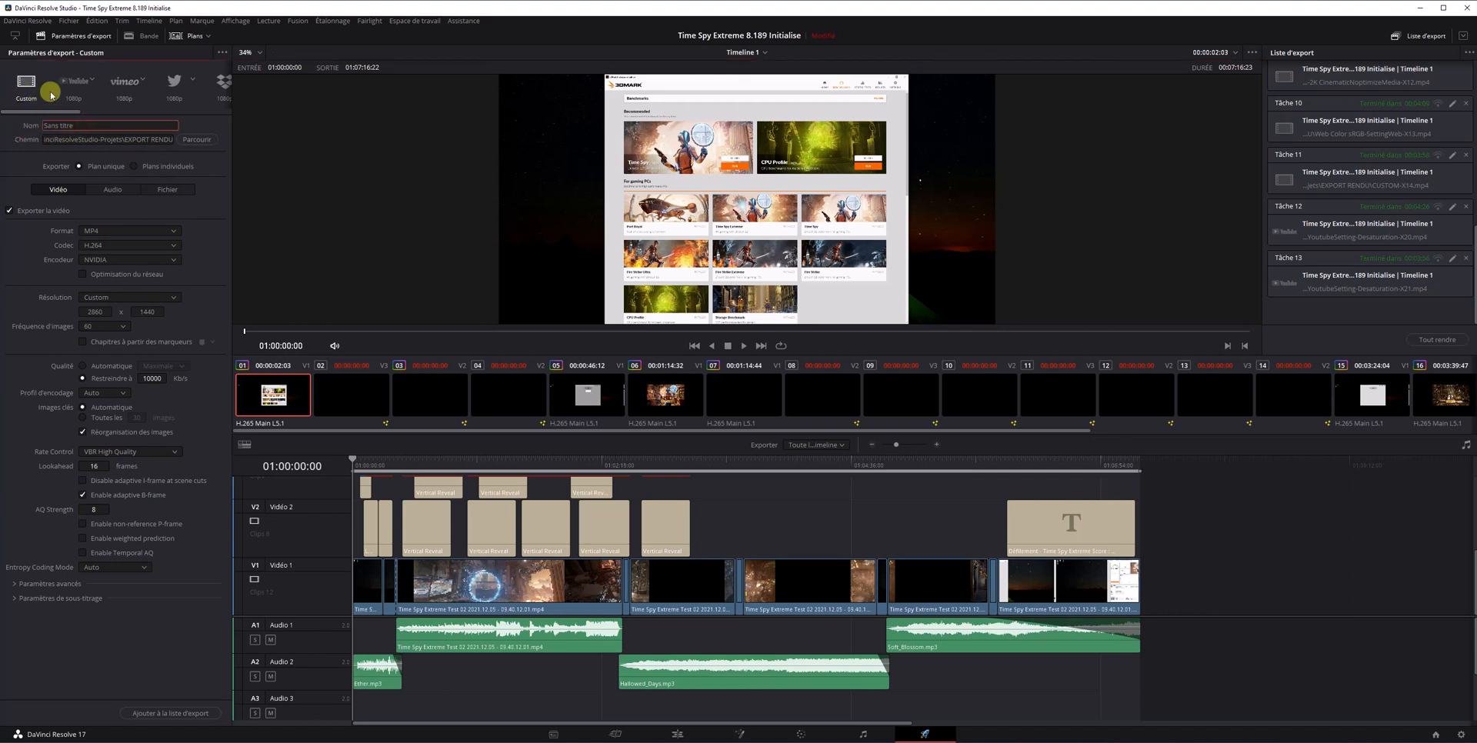
{"action": "left_click", "coordinate": [90, 81]}
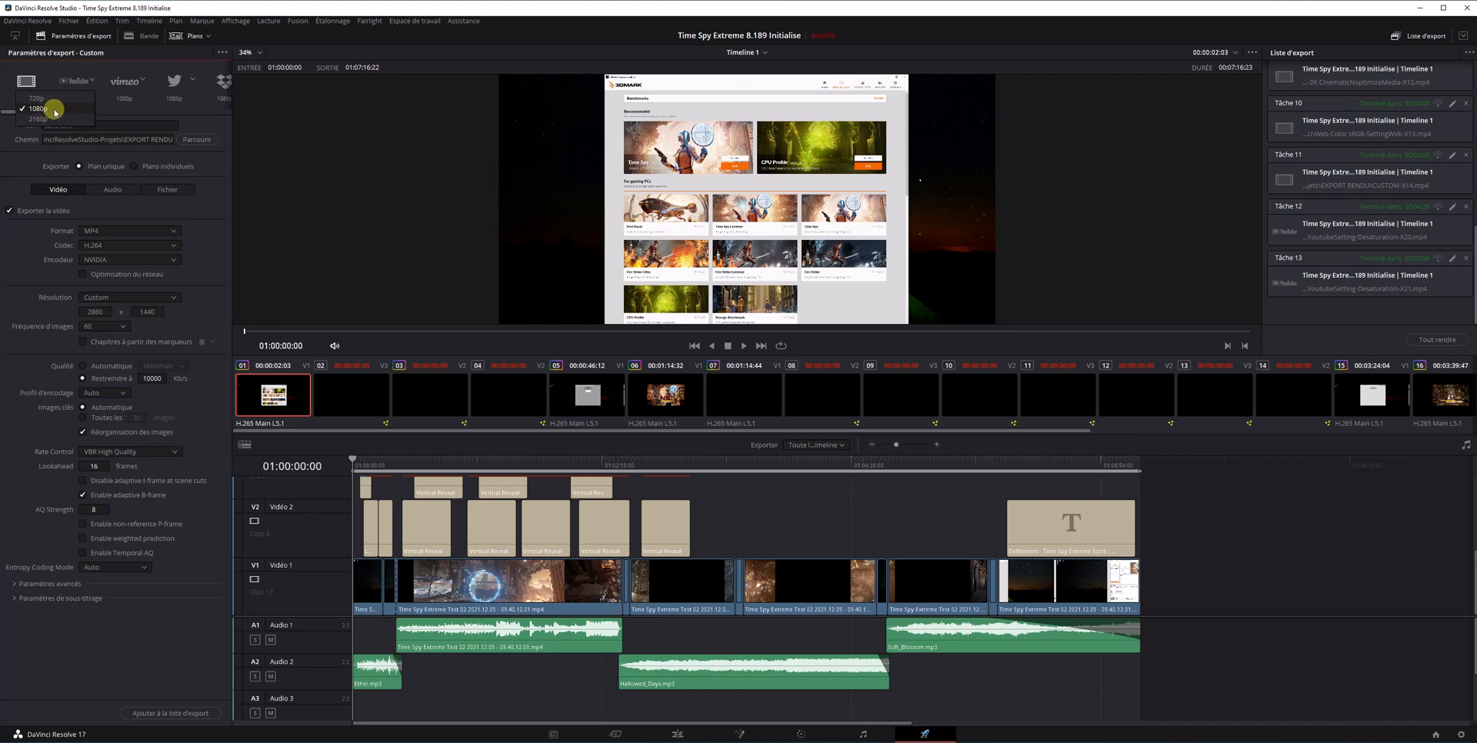
{"action": "left_click", "coordinate": [255, 132]}
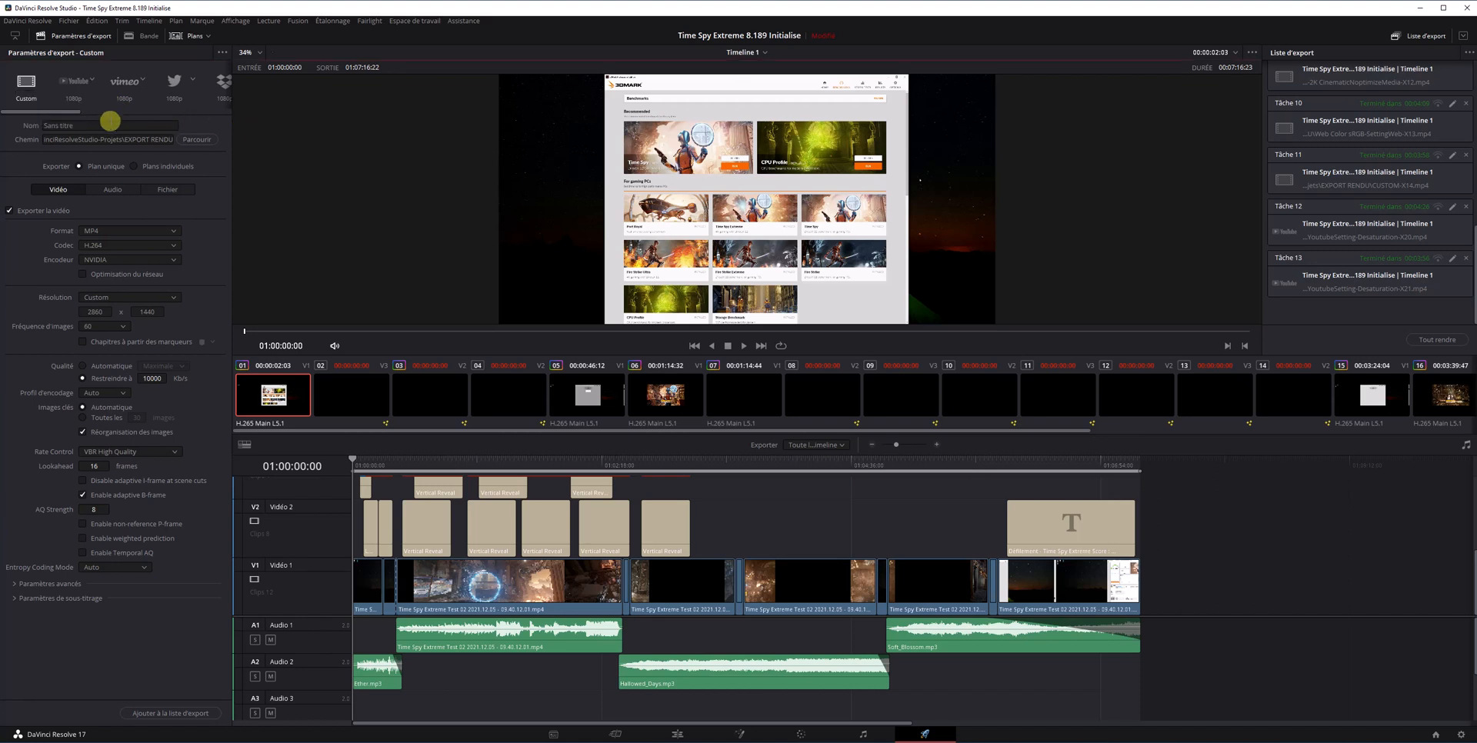
{"action": "left_click", "coordinate": [81, 86]}
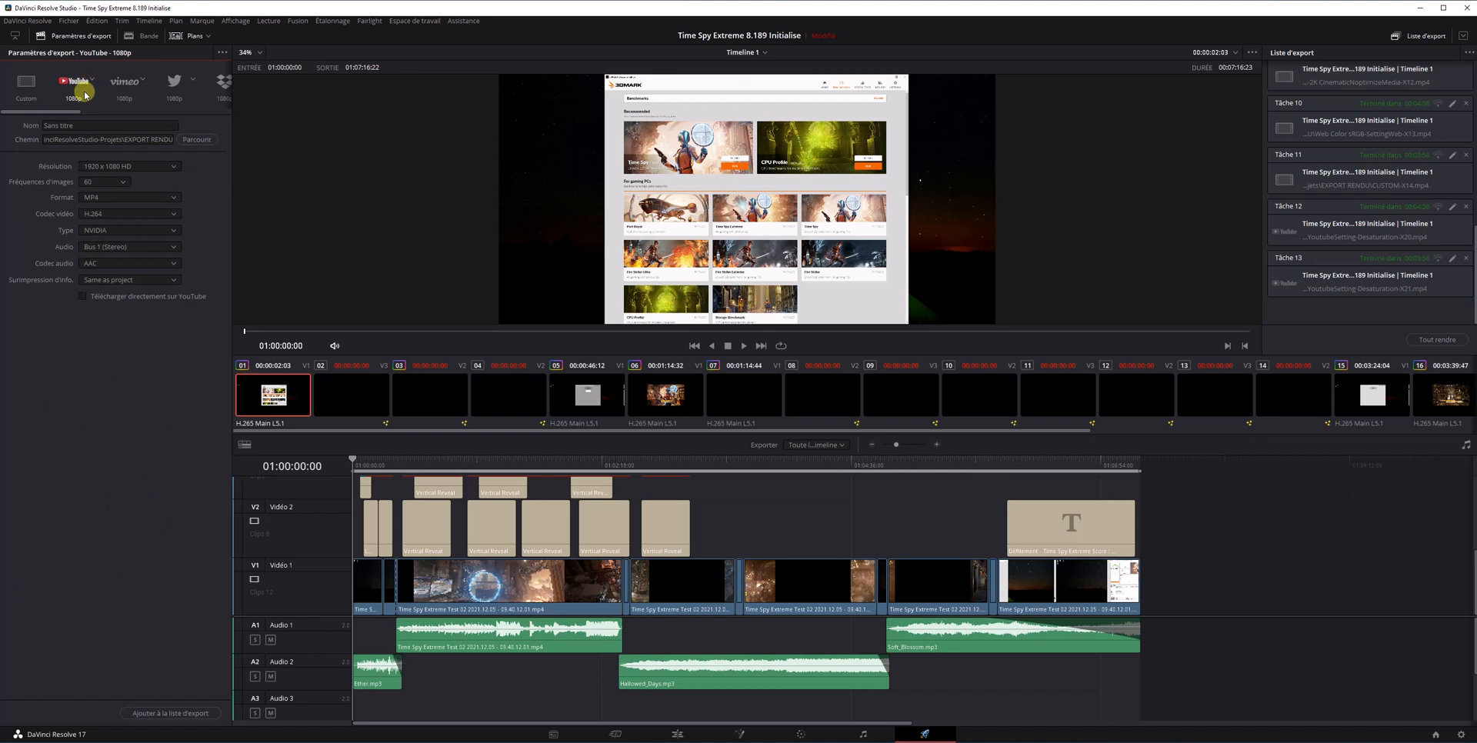
{"action": "left_click", "coordinate": [87, 125]}
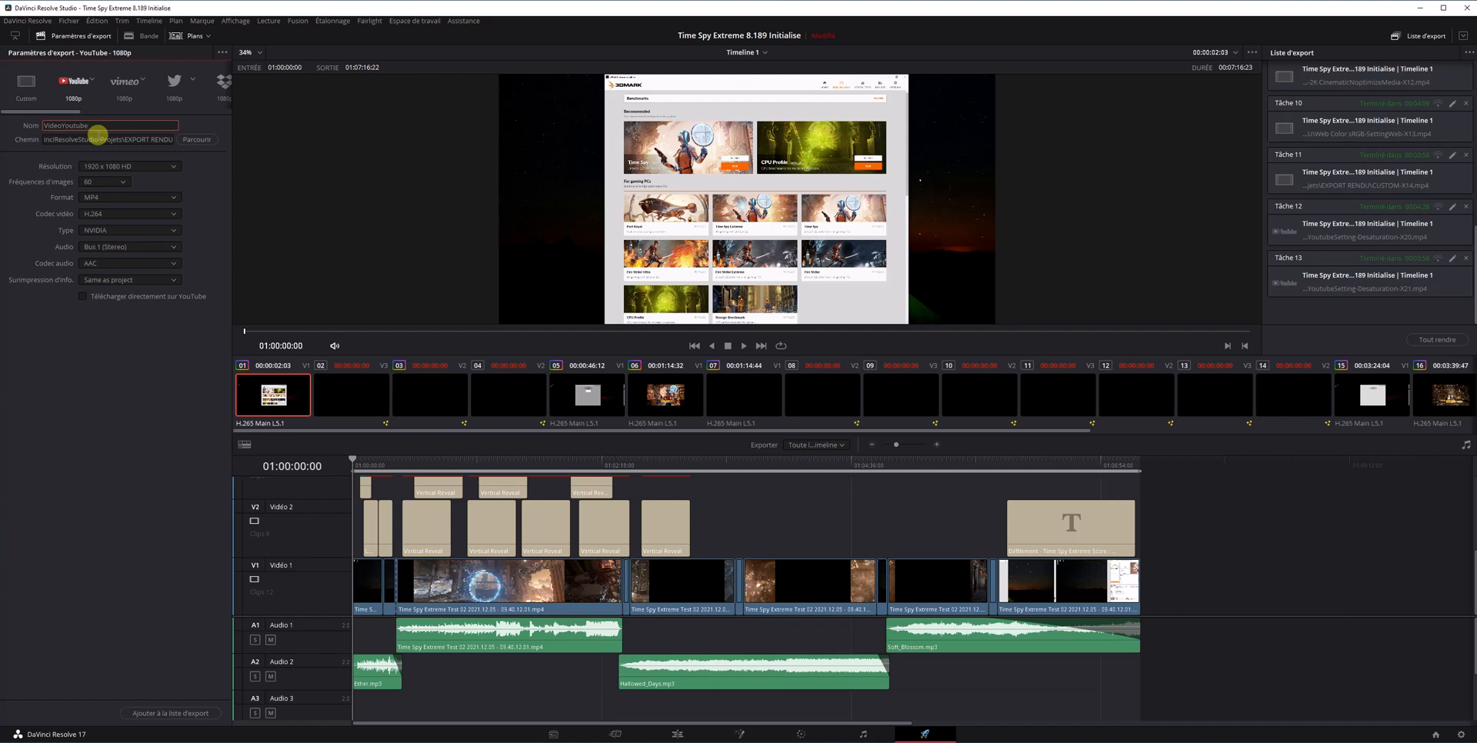
- Inspect the full destination path of the YouTube export
{"action": "left_click", "coordinate": [52, 142]}
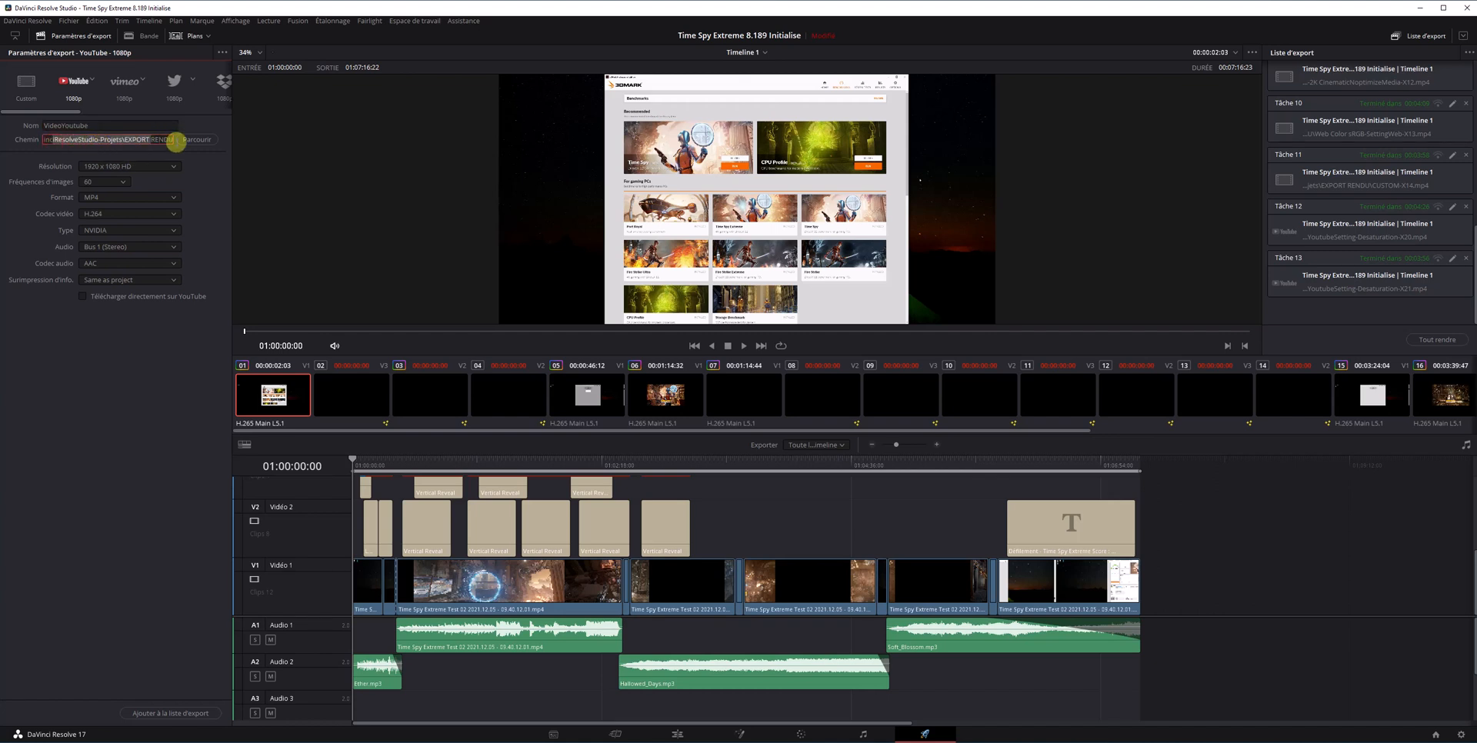
{"action": "mouse_move", "coordinate": [139, 149]}
{"action": "left_mouse_down"}
{"action": "mouse_move", "coordinate": [45, 140]}
{"action": "mouse_move", "coordinate": [164, 148]}
{"action": "mouse_move", "coordinate": [123, 141]}
{"action": "left_mouse_up"}
{"action": "left_click", "coordinate": [73, 139]}
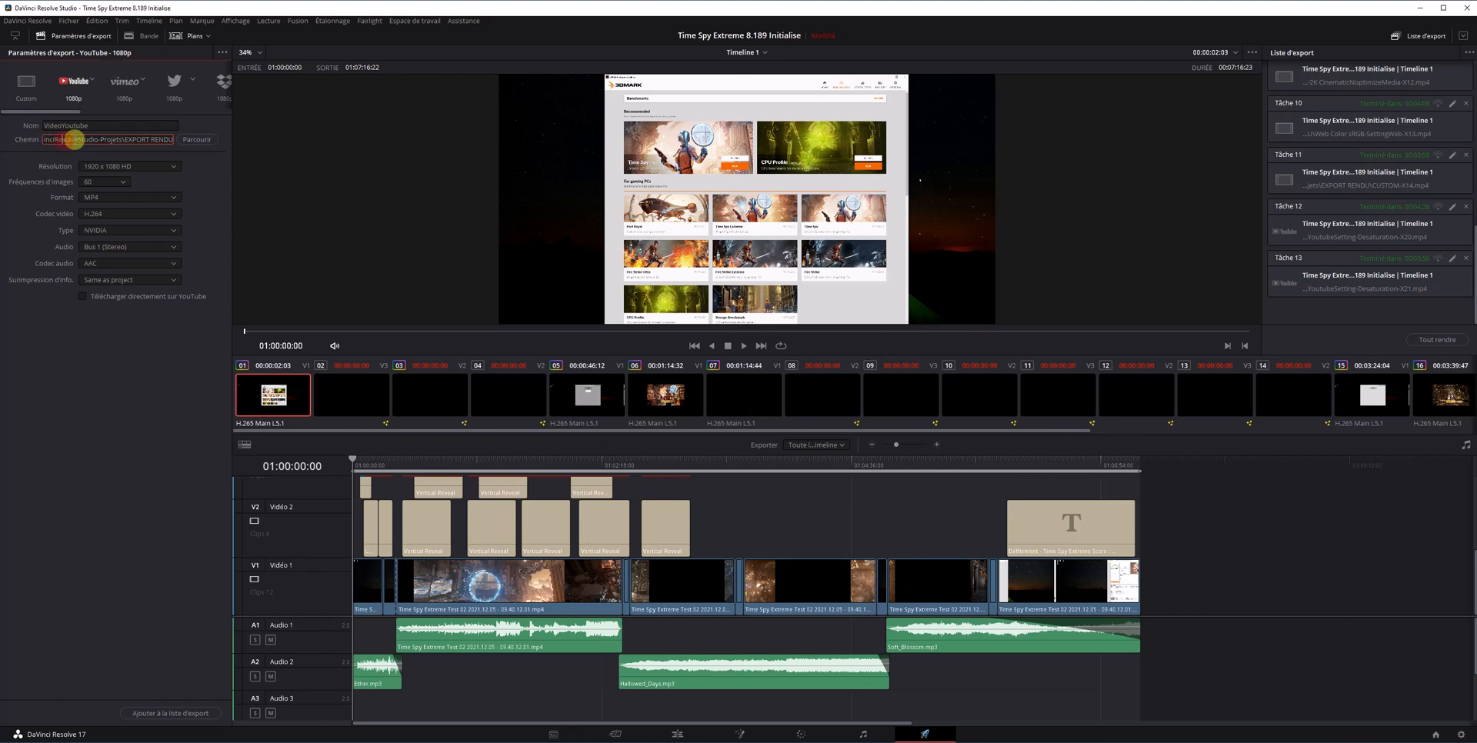
{"action": "left_click_drag", "start_coordinate": [85, 137], "coordinate": [36, 139]}
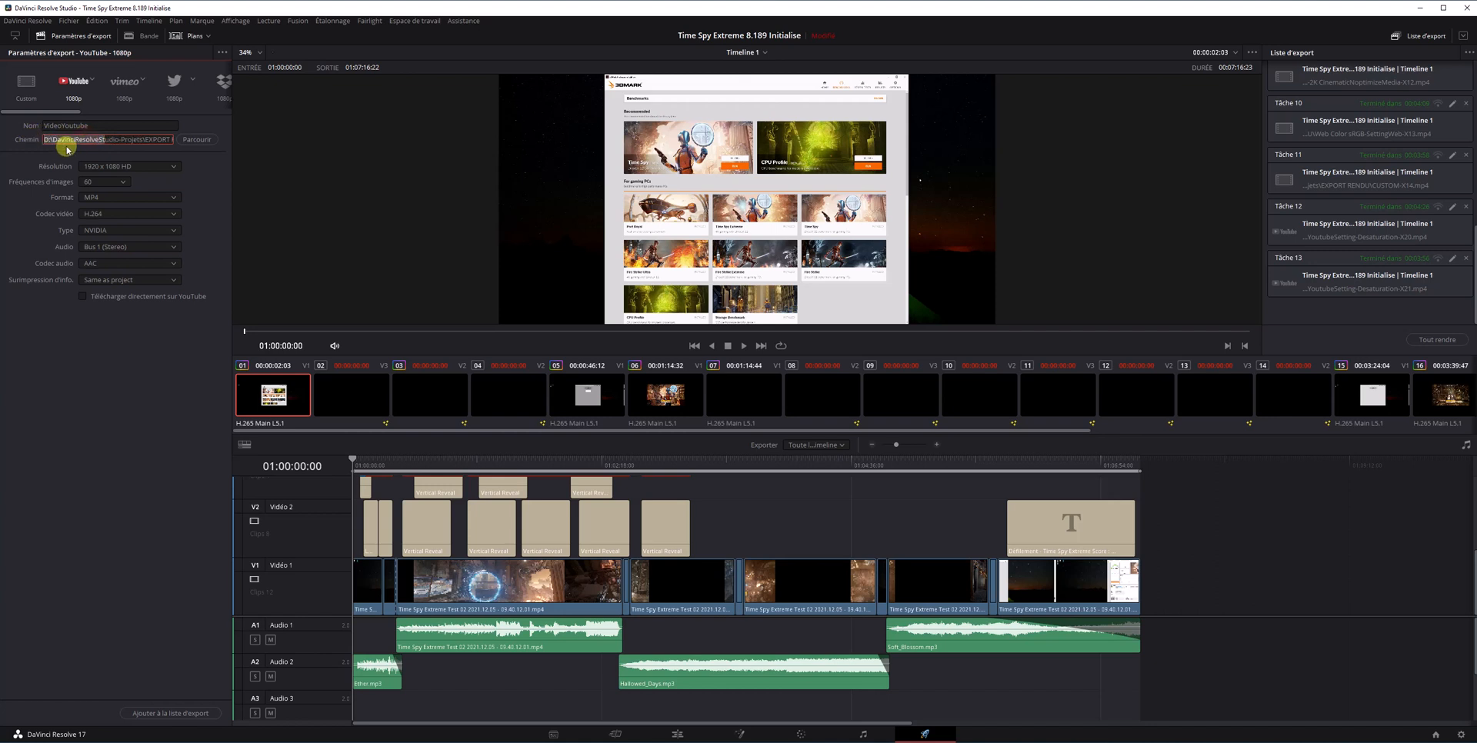
{"action": "left_click_drag", "start_coordinate": [134, 140], "coordinate": [175, 144]}
{"action": "mouse_move", "coordinate": [79, 142]}
{"action": "left_mouse_down"}
{"action": "mouse_move", "coordinate": [26, 143]}
{"action": "mouse_move", "coordinate": [53, 148]}
{"action": "left_mouse_up"}
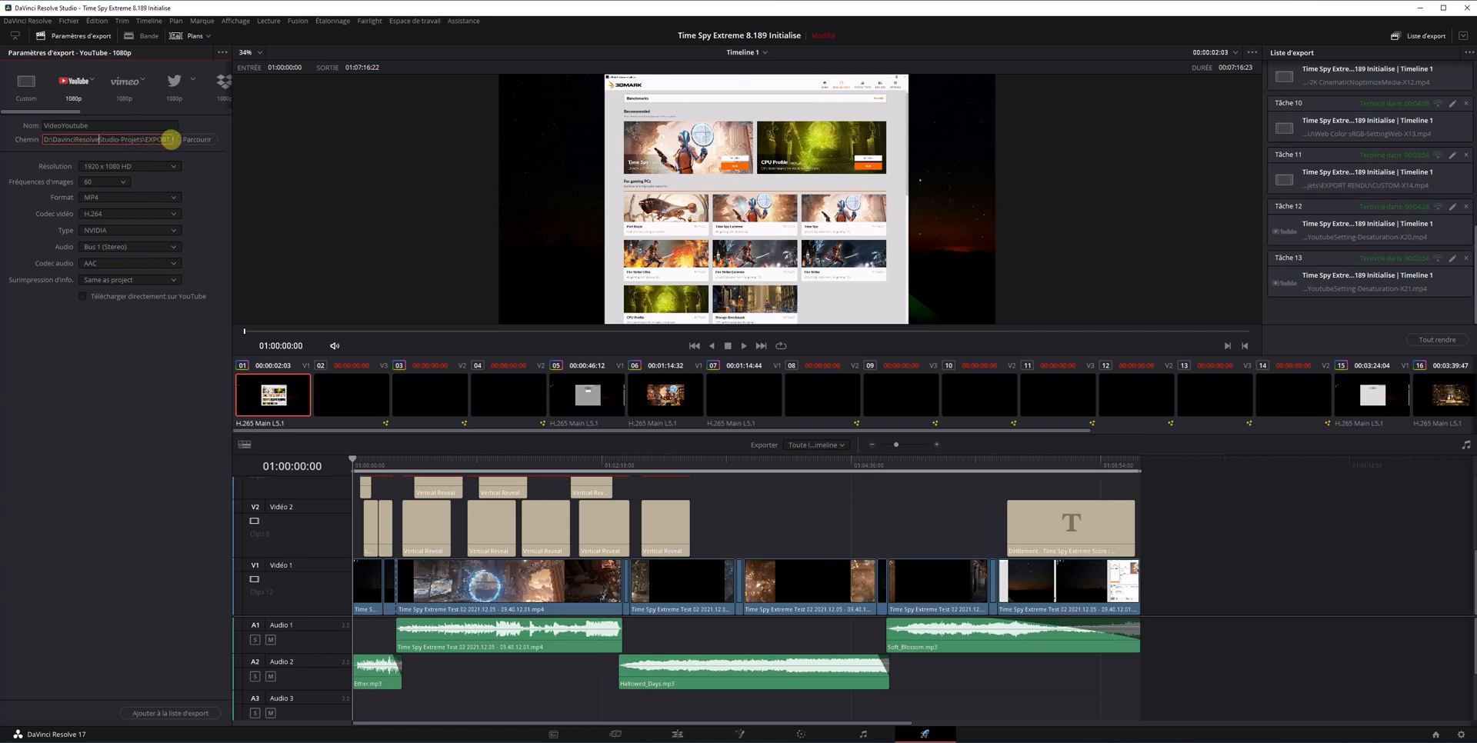
{"action": "left_click", "coordinate": [201, 171]}
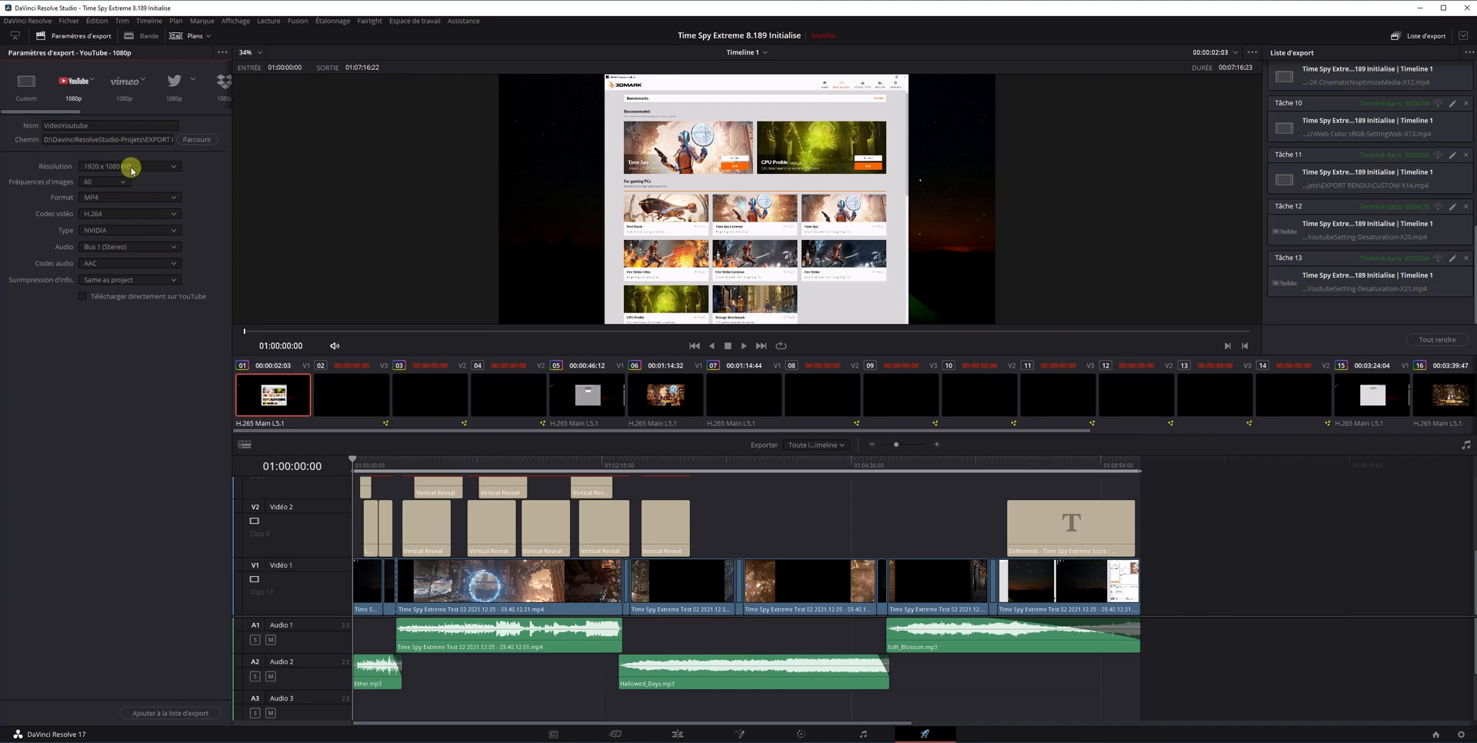
- Set the export to a custom resolution of 2860 x 1440
{"action": "left_click", "coordinate": [174, 168]}
{"action": "left_click", "coordinate": [131, 182]}
{"action": "left_click", "coordinate": [104, 183]}
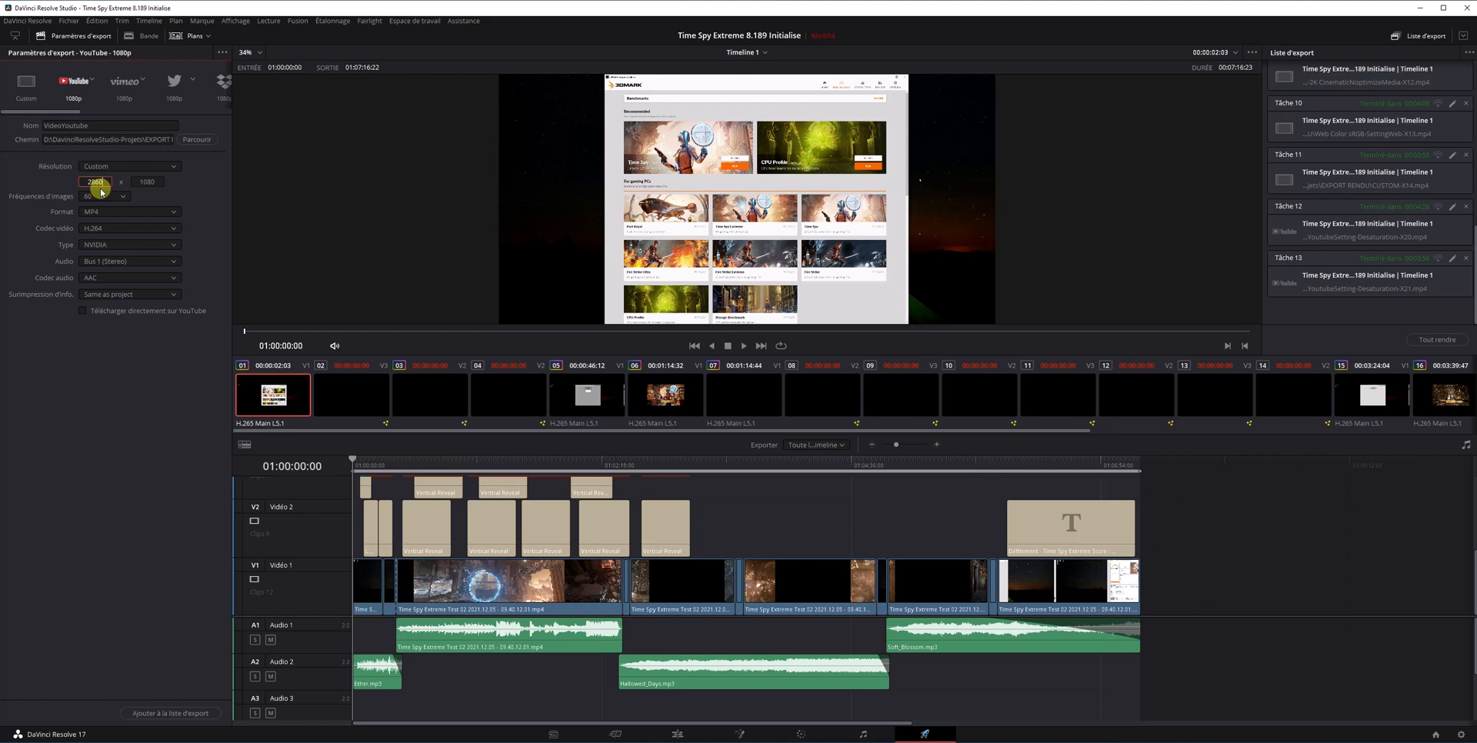
{"action": "left_click", "coordinate": [148, 182]}
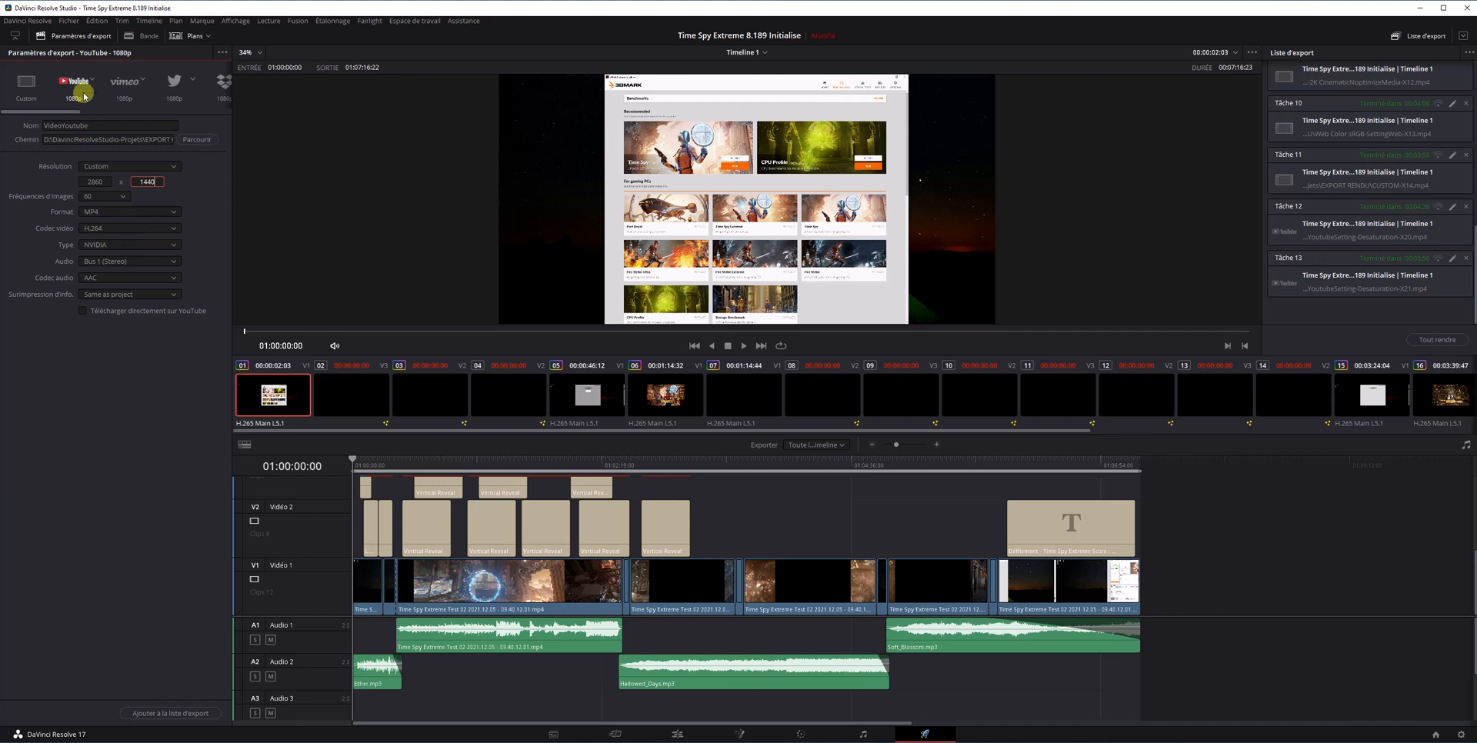
- Try the Natif encoder type for the H.264 export and return it to NVIDIA
{"action": "left_click", "coordinate": [157, 245]}
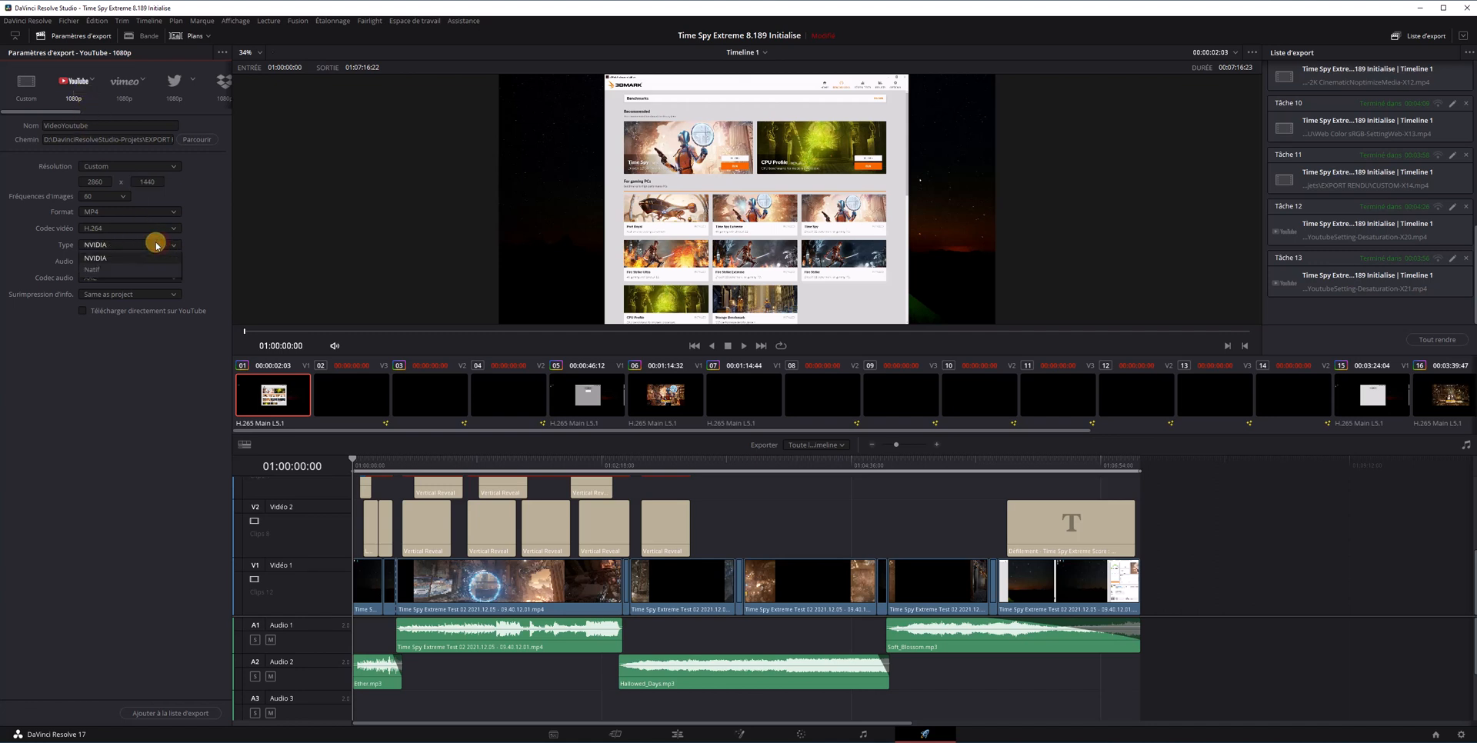
{"action": "left_click", "coordinate": [126, 271]}
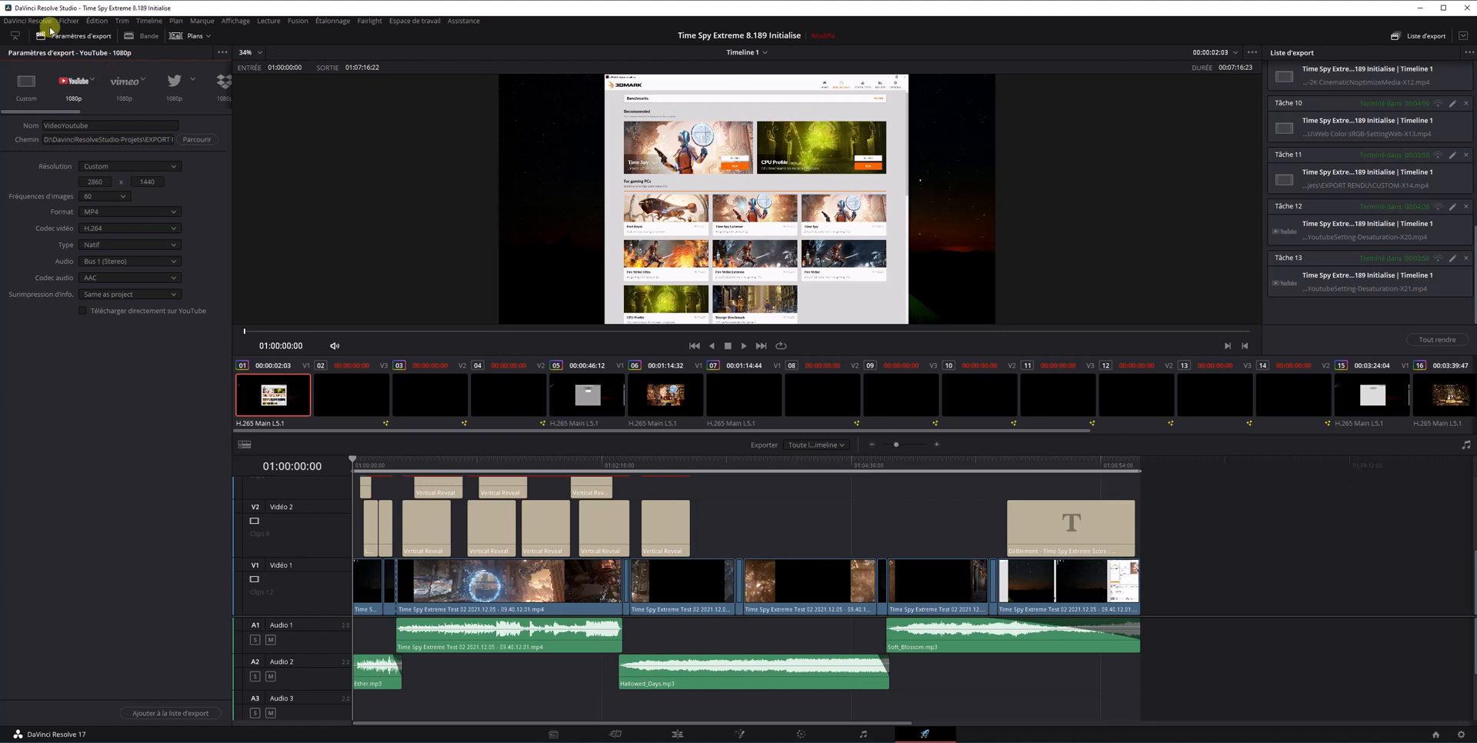
{"action": "left_click", "coordinate": [171, 246]}
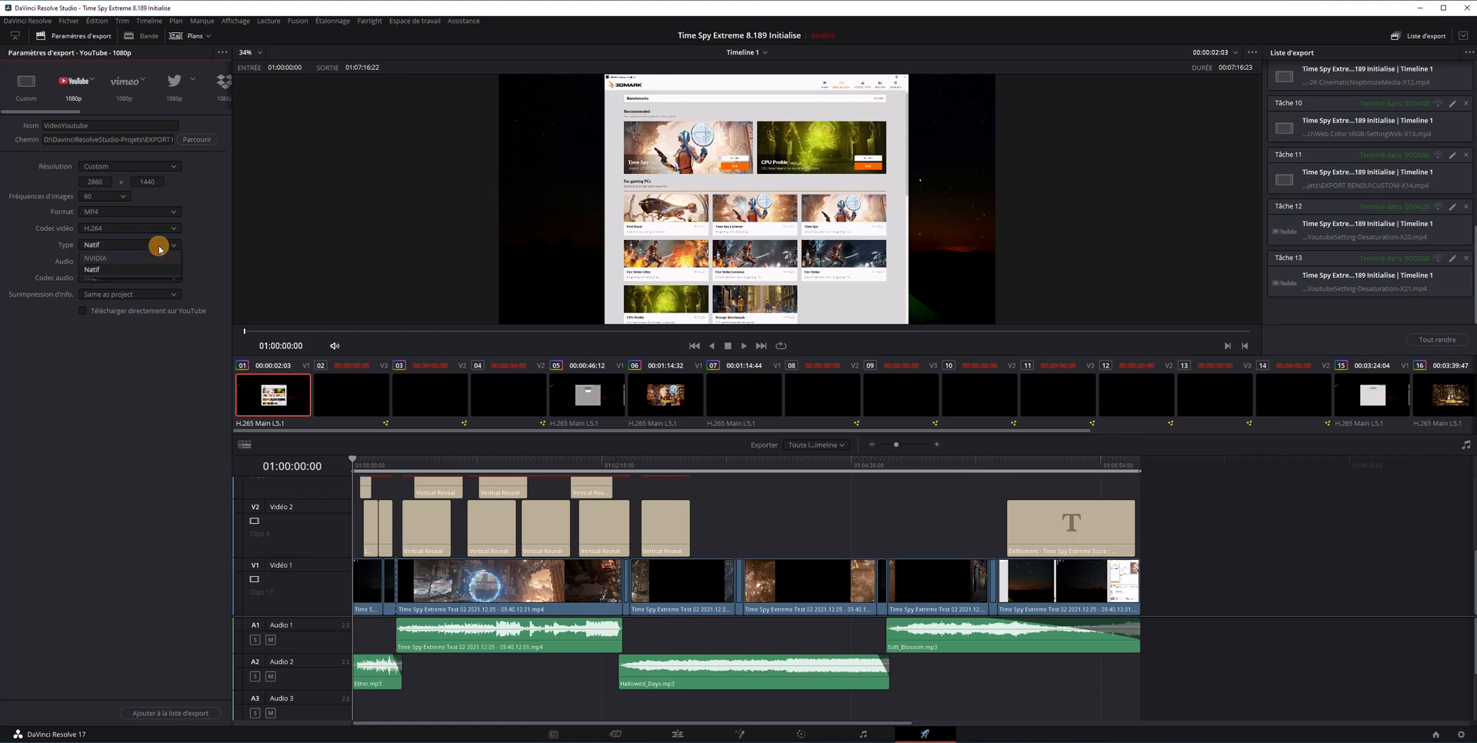
{"action": "left_click", "coordinate": [105, 260]}
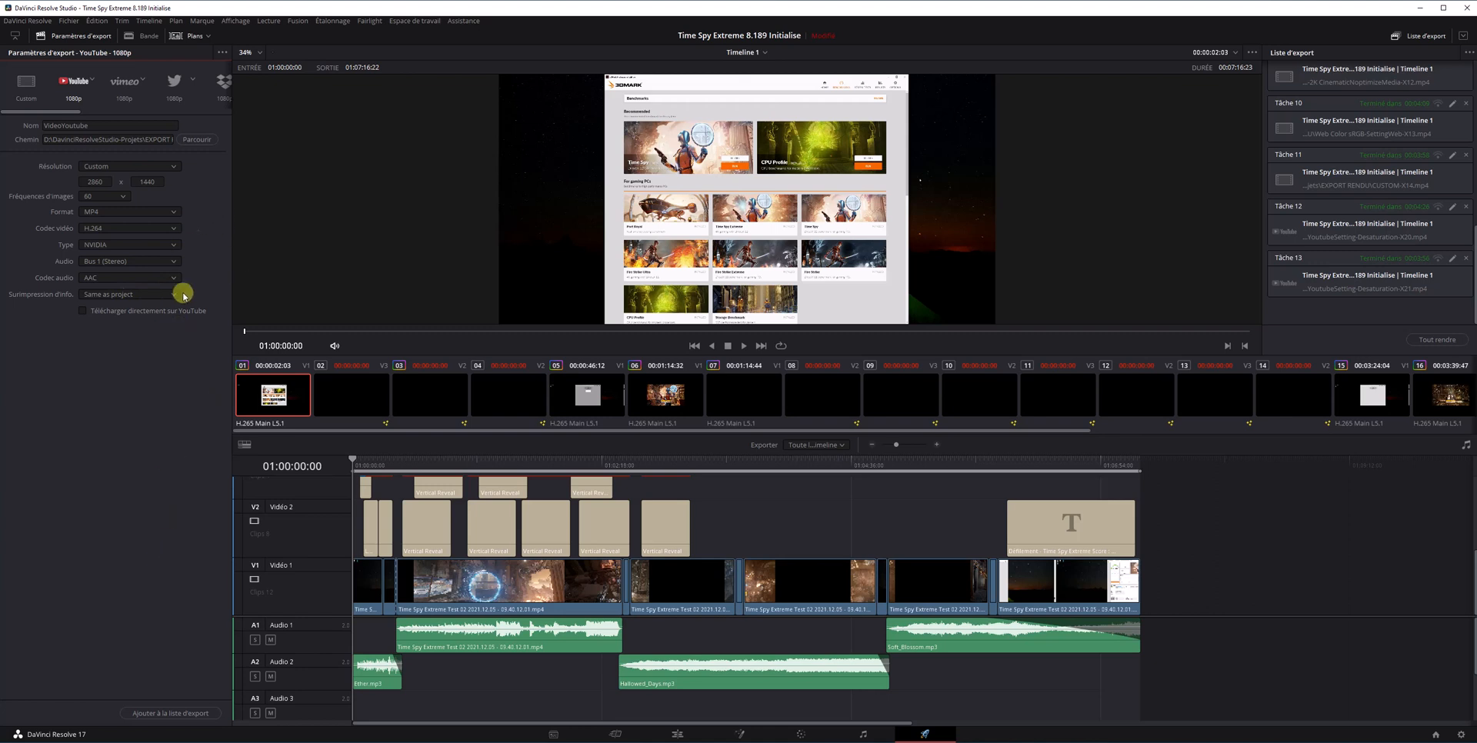
- Choose the H.264 Master export preset and browse the neighbouring presets
{"action": "left_click_drag", "start_coordinate": [64, 113], "coordinate": [130, 117]}
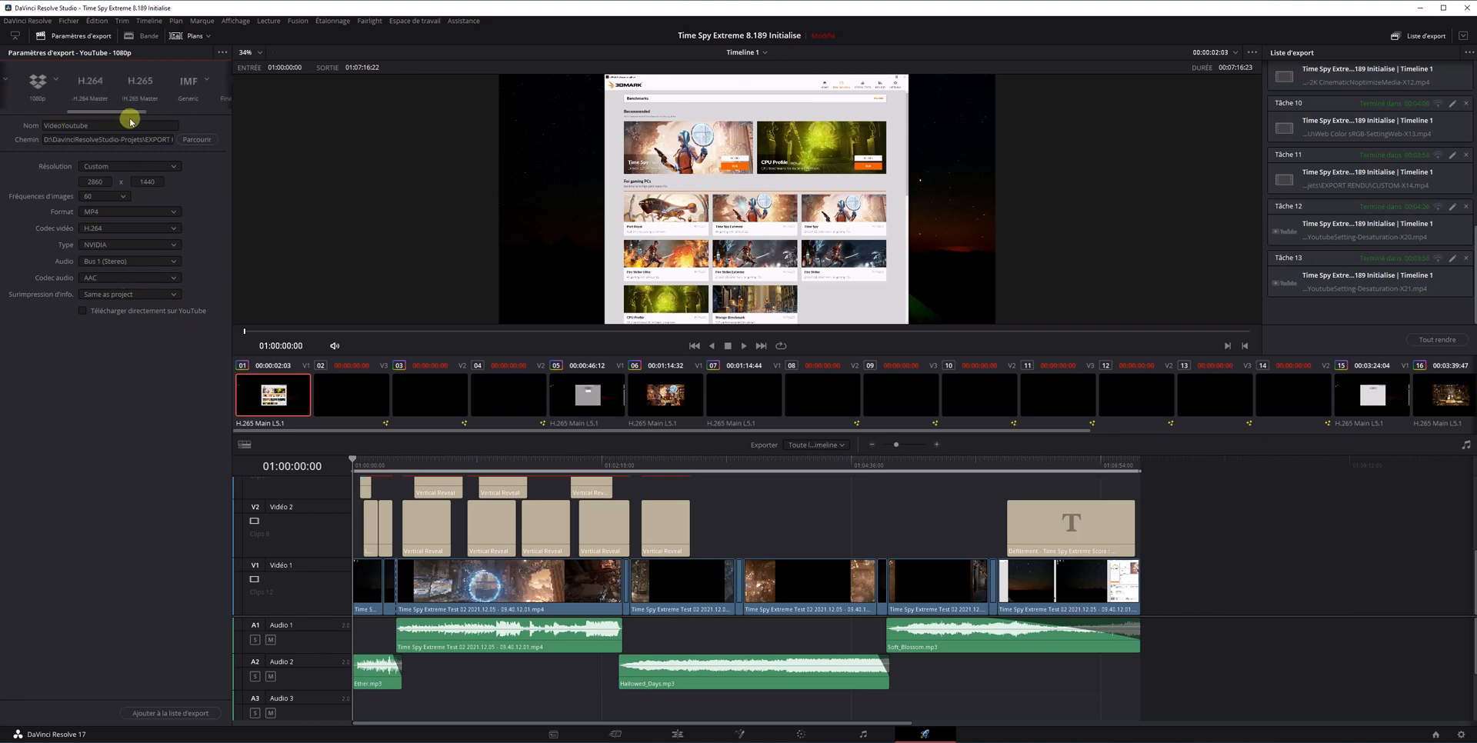
{"action": "left_click", "coordinate": [96, 87]}
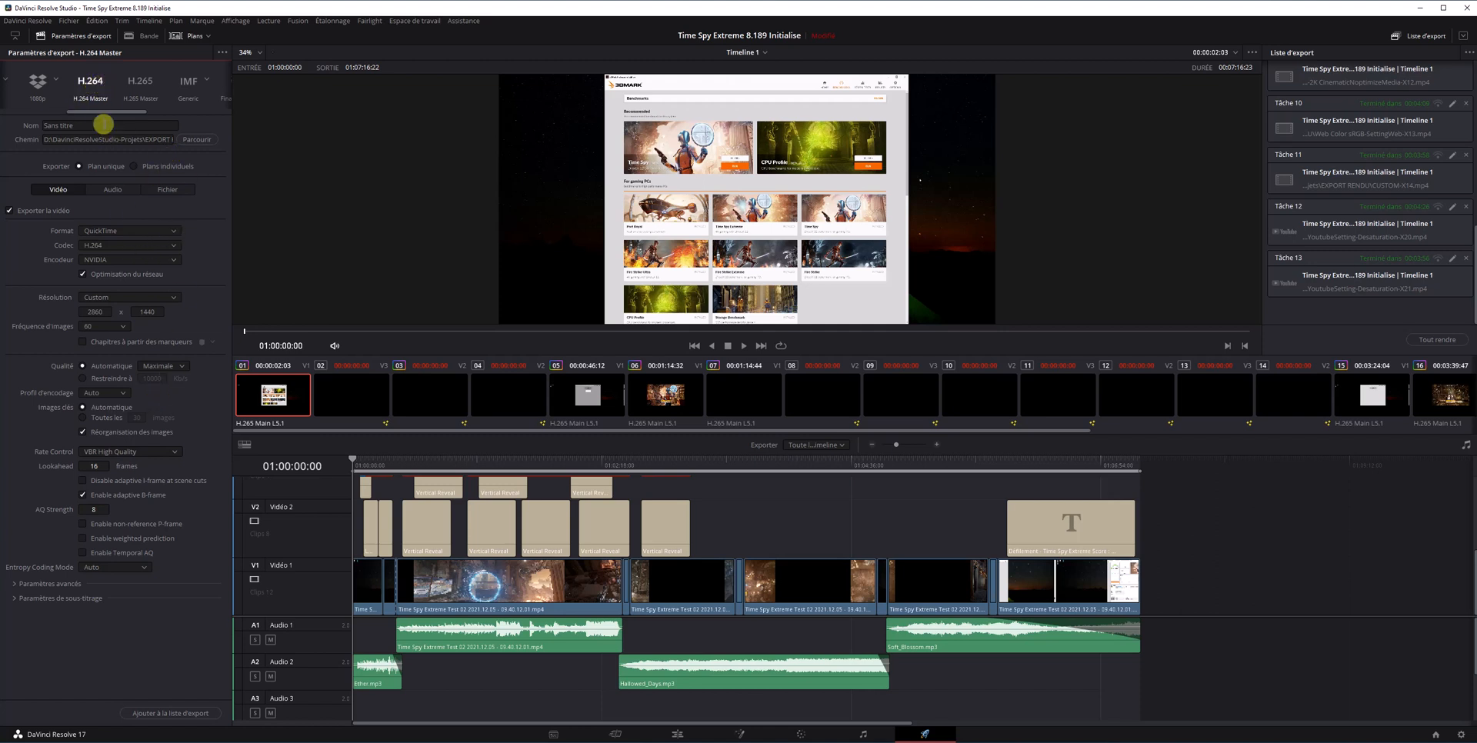
{"action": "mouse_move", "coordinate": [100, 112]}
{"action": "left_mouse_down"}
{"action": "mouse_move", "coordinate": [21, 104]}
{"action": "mouse_move", "coordinate": [90, 117]}
{"action": "left_mouse_up"}
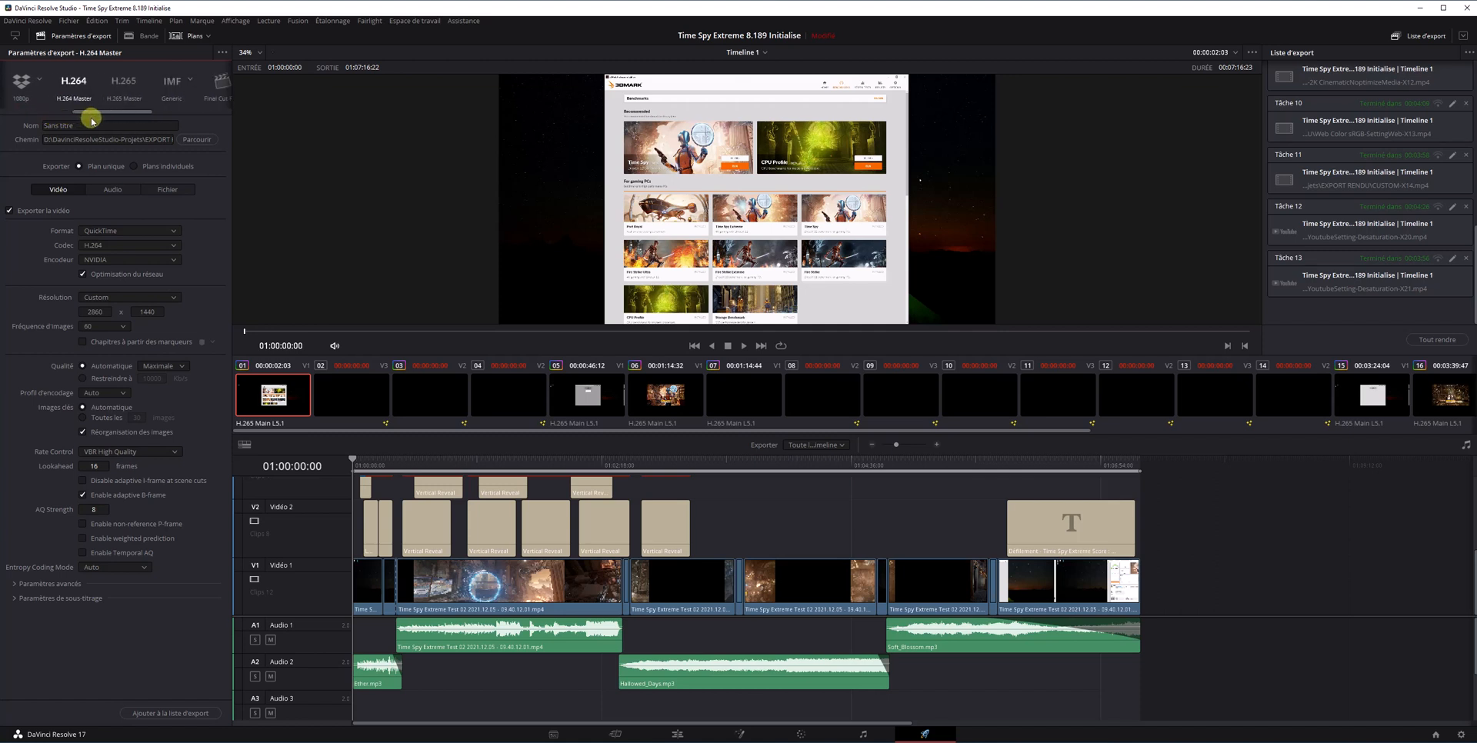
- Set the H.264 Master export format to MP4 and its encoder to NVIDIA
{"action": "left_click", "coordinate": [162, 231]}
{"action": "left_click", "coordinate": [109, 314]}
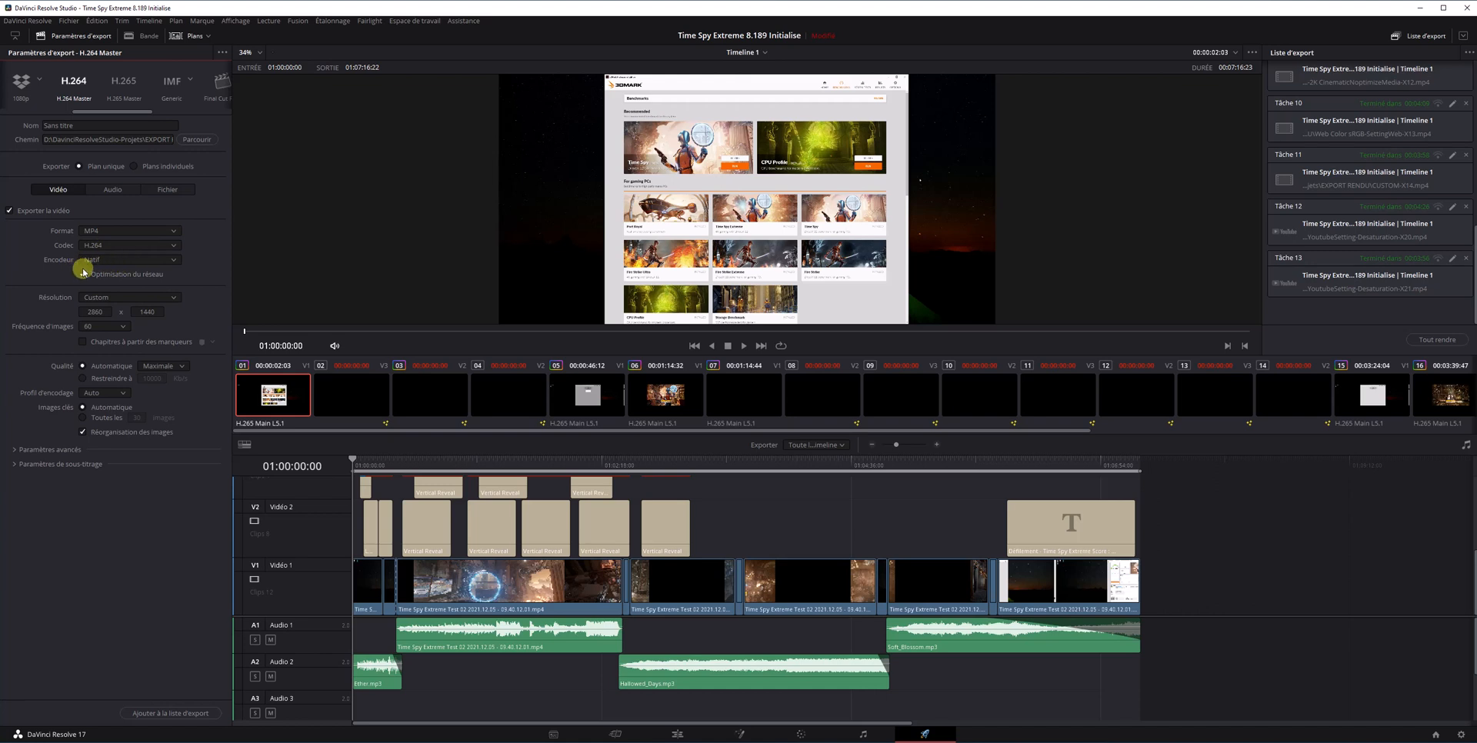
{"action": "left_click", "coordinate": [115, 261]}
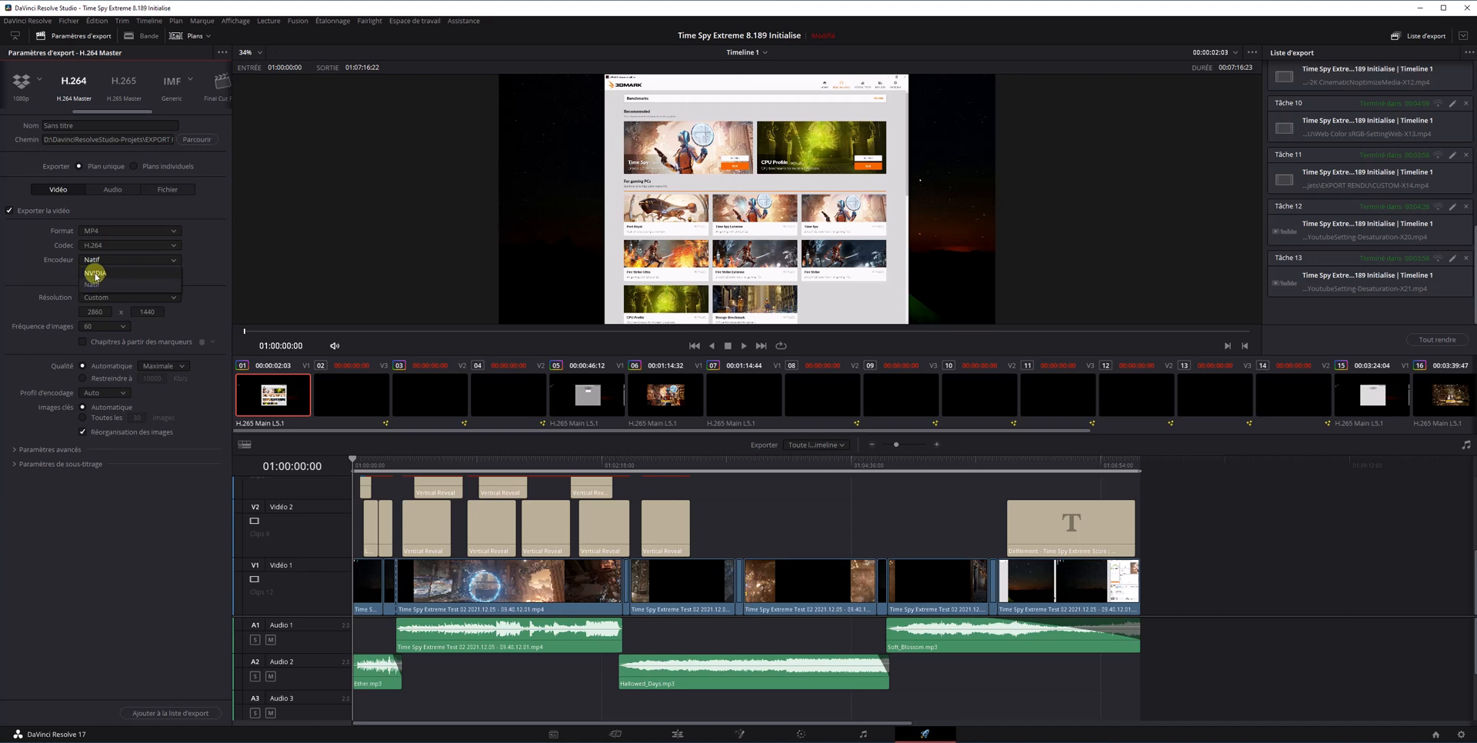
{"action": "left_click", "coordinate": [96, 274]}
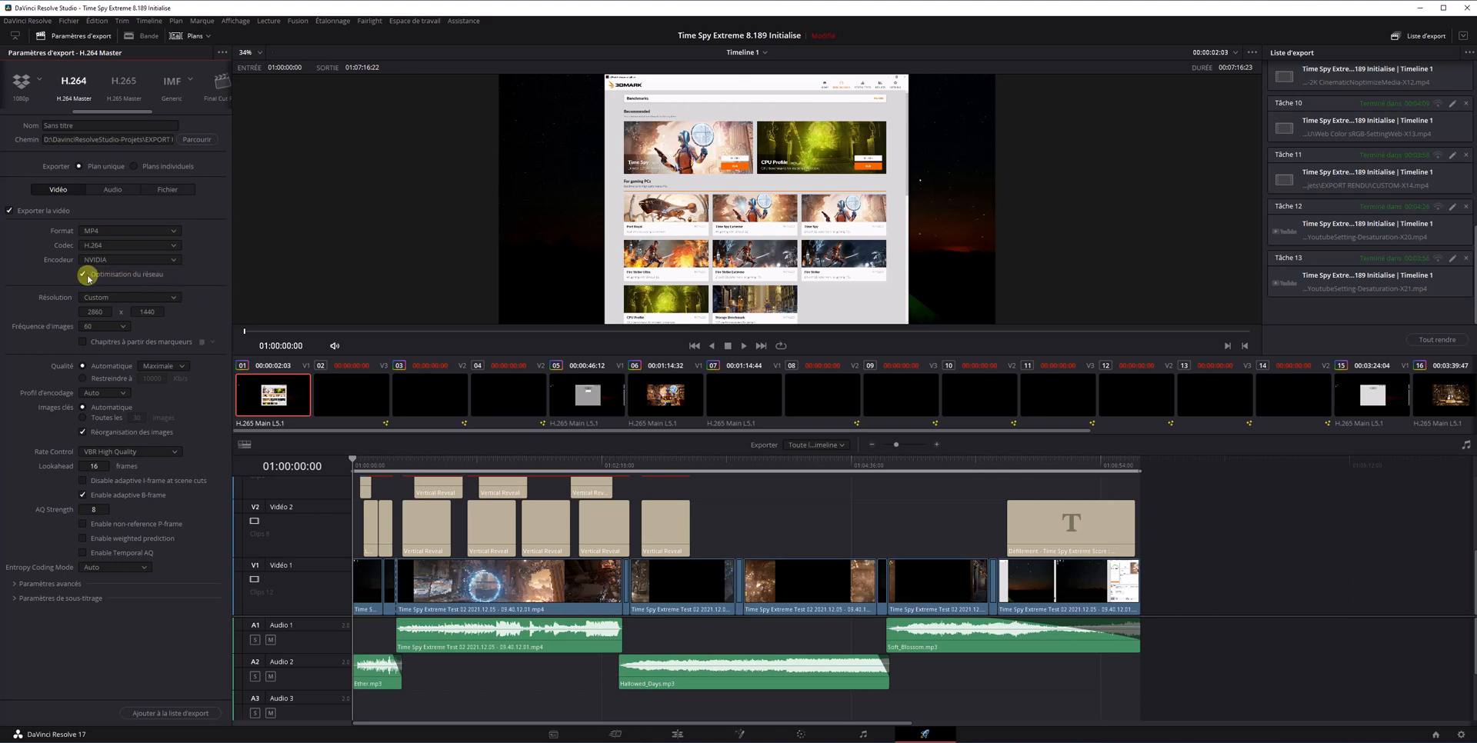
- Check the export's custom width and height and browse the standard resolutions on offer, keeping Custom
{"action": "left_click", "coordinate": [95, 311]}
{"action": "key", "text": "Tab"}
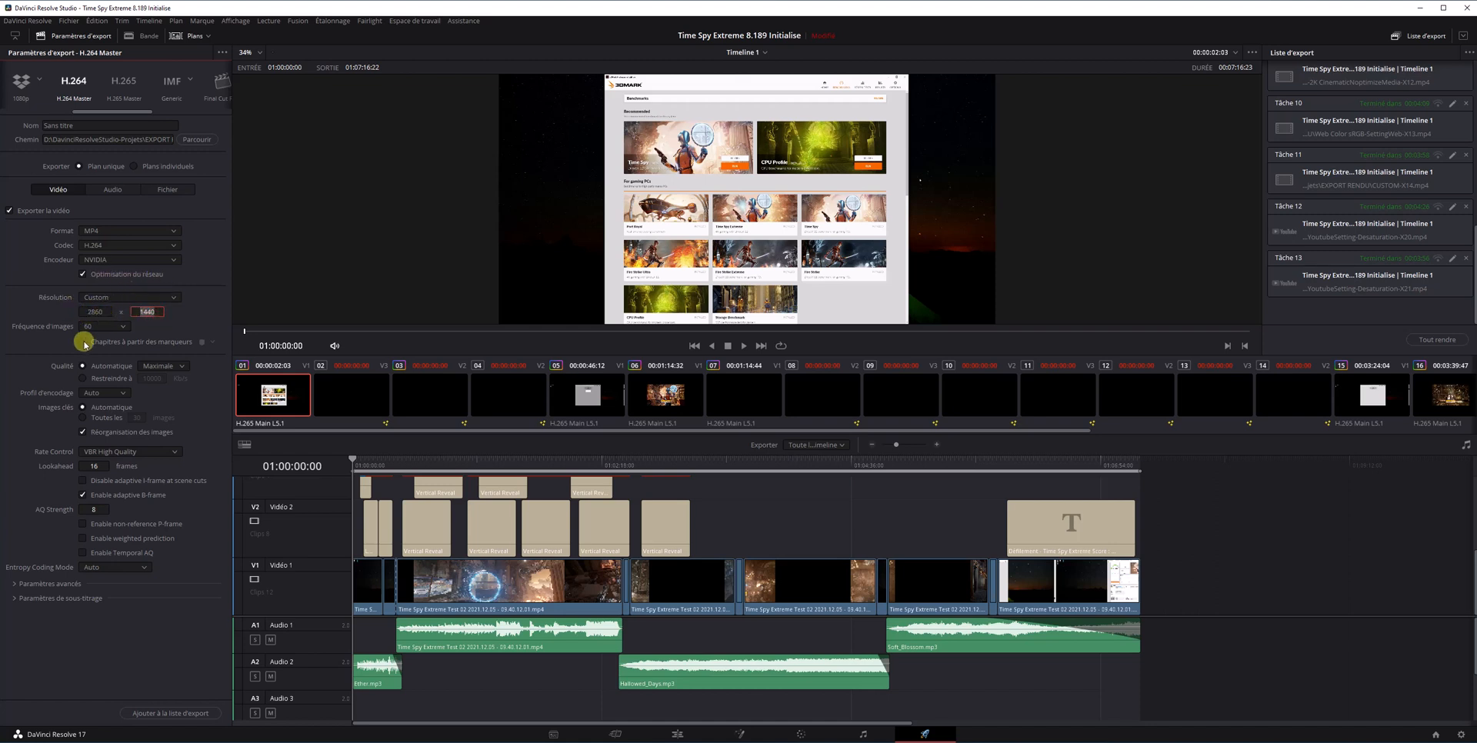
{"action": "left_click", "coordinate": [171, 297]}
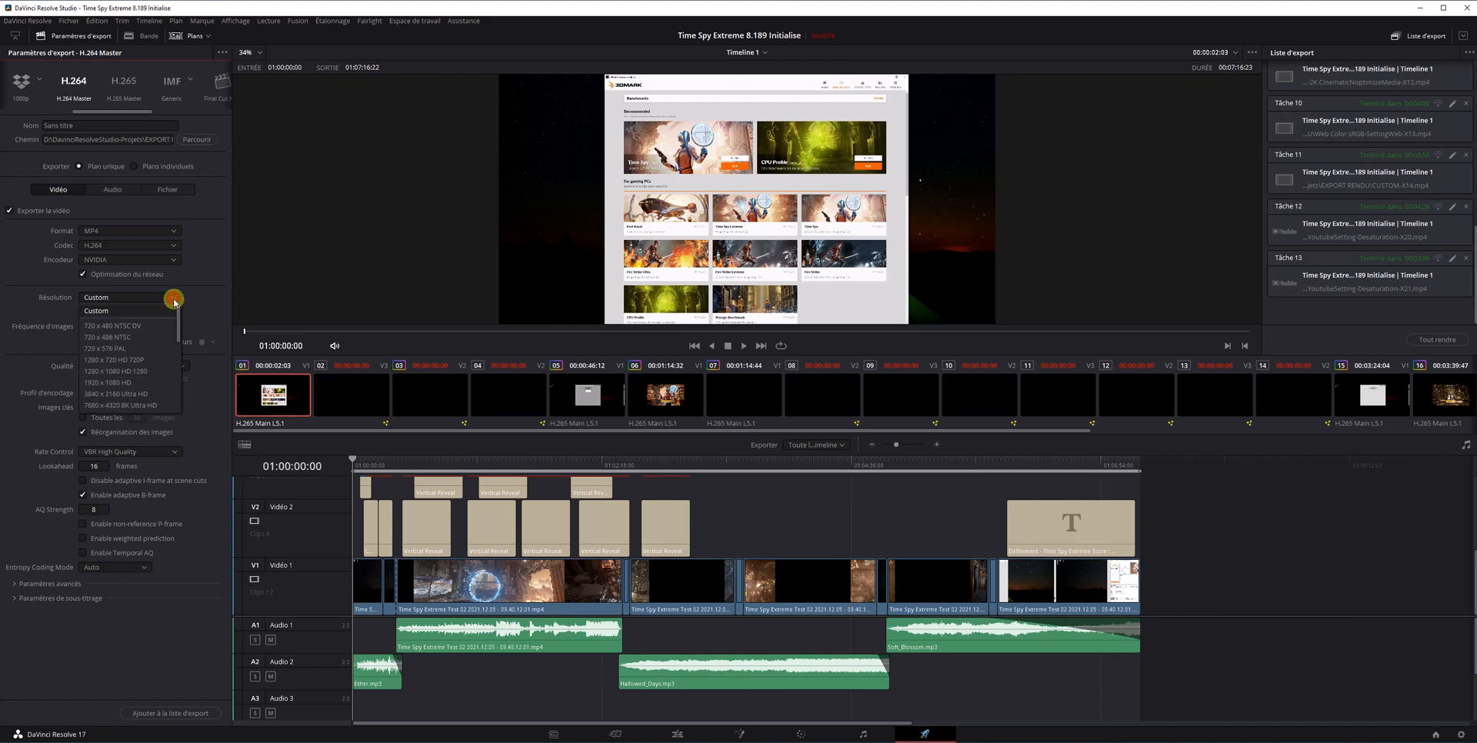
{"action": "scroll", "coordinate": [121, 360], "scroll_direction": "down", "scroll_amount": 2}
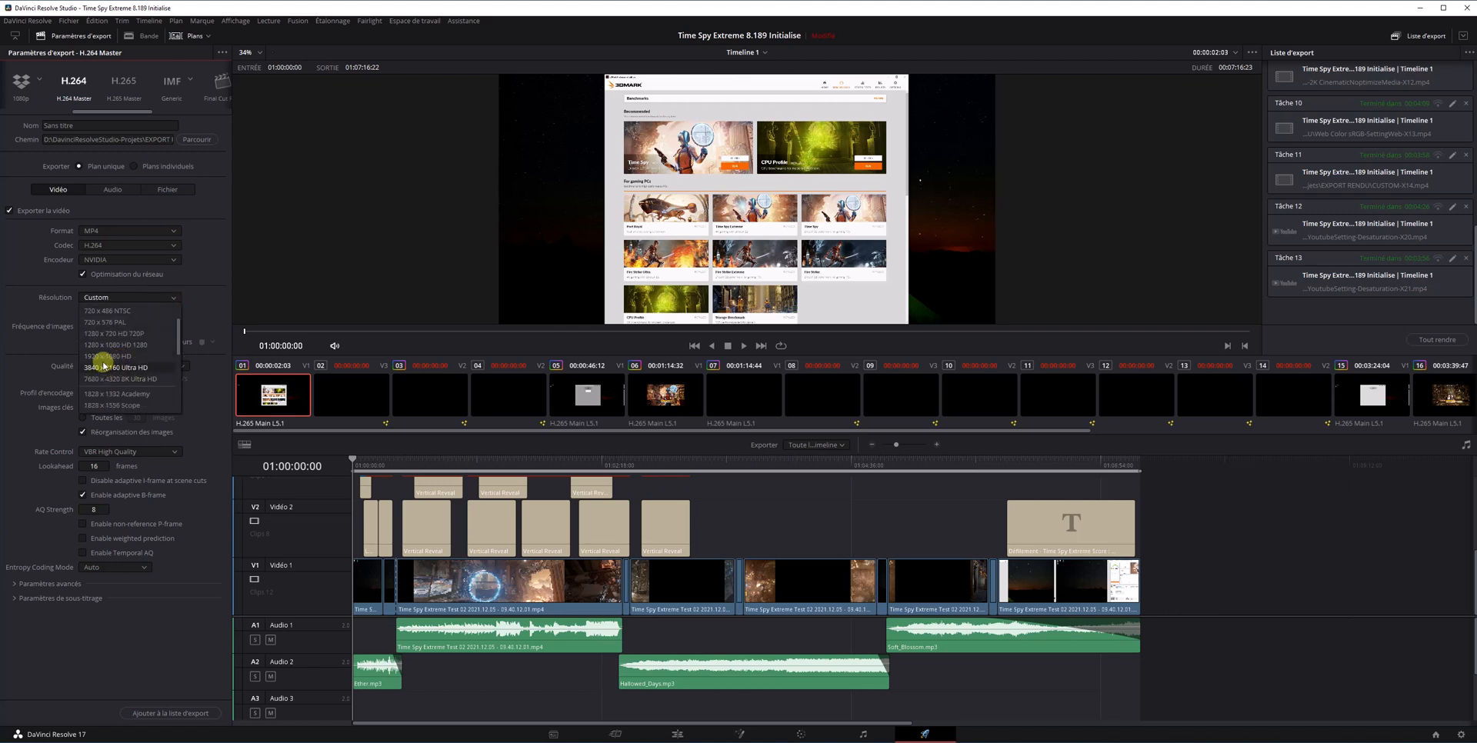
{"action": "scroll", "coordinate": [127, 353], "scroll_direction": "down", "scroll_amount": 3}
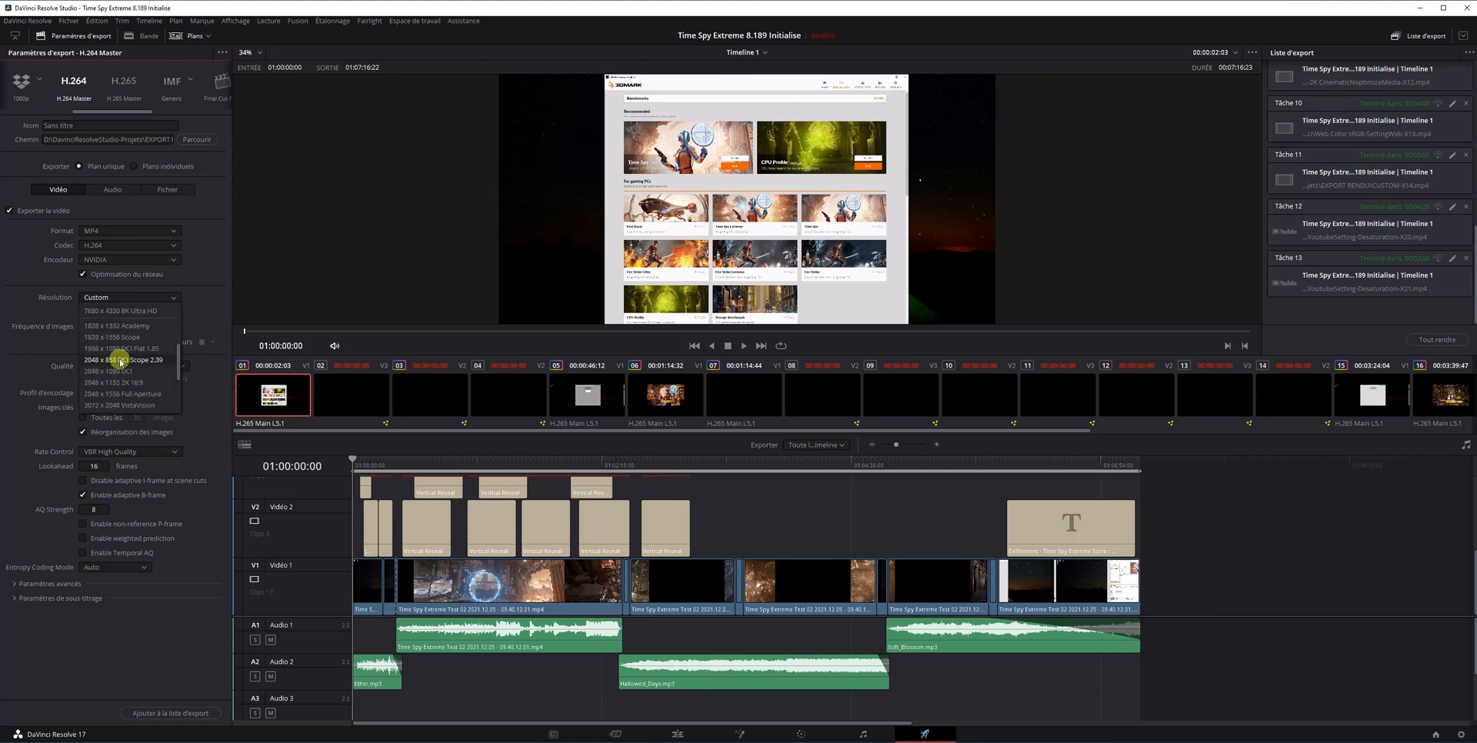
{"action": "left_click", "coordinate": [201, 313]}
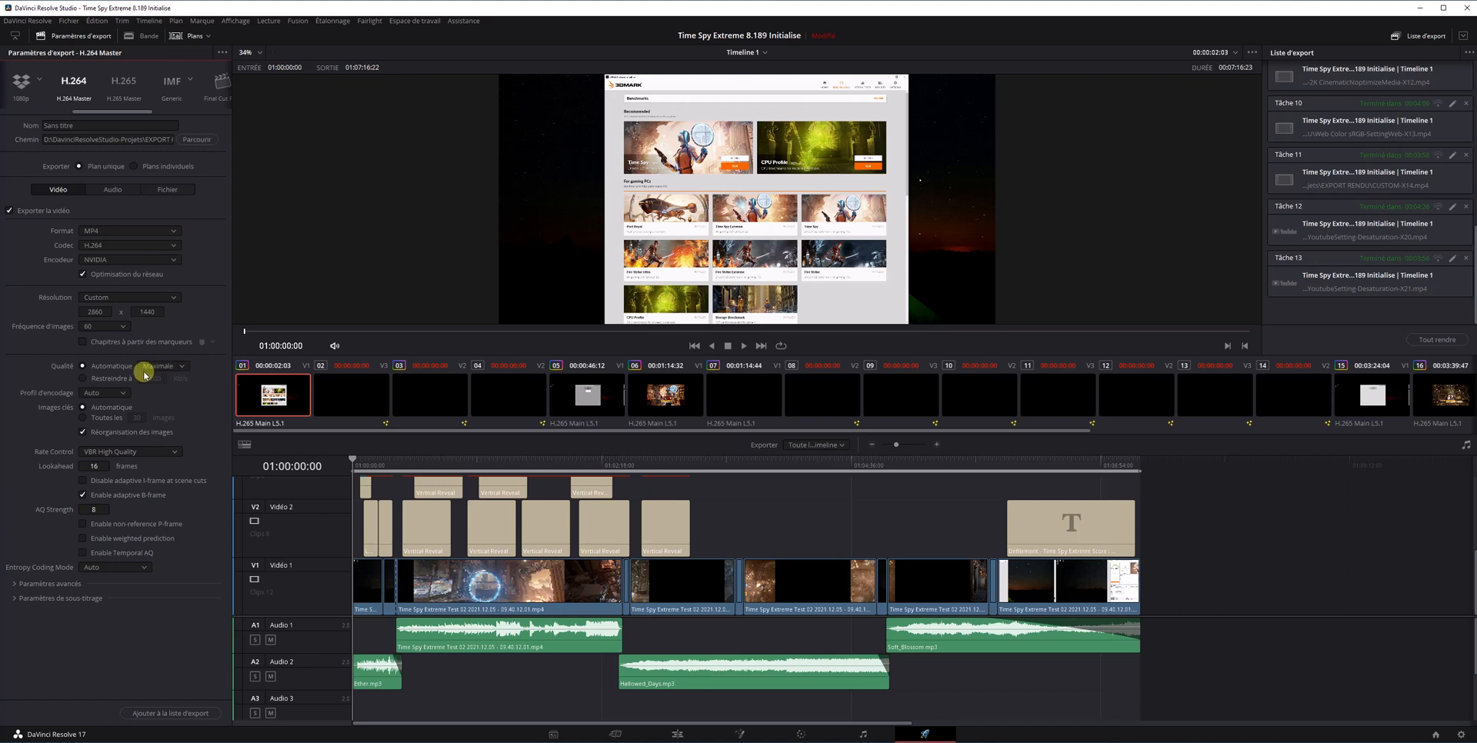
- Restrict the H.264 export quality to 80000 Kb/s
{"action": "left_click", "coordinate": [89, 378]}
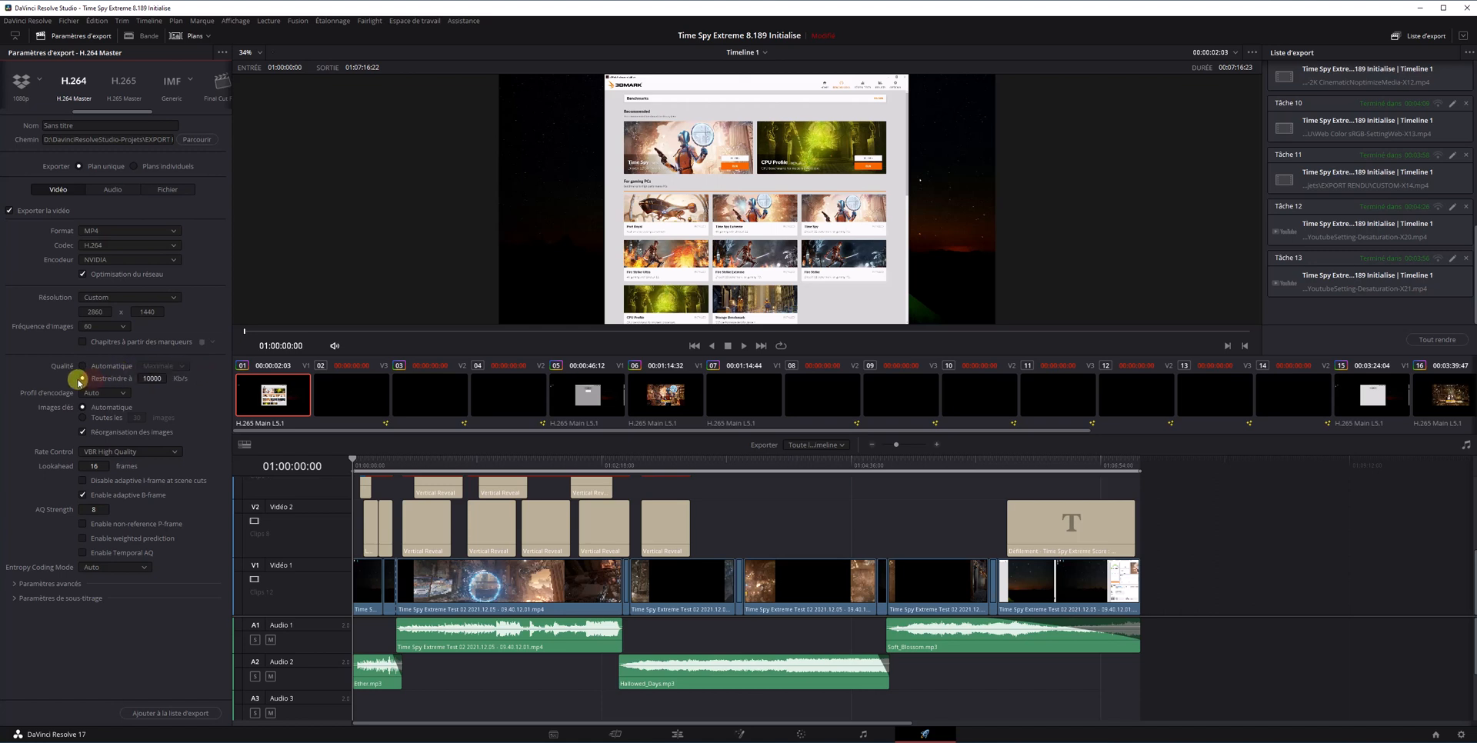
{"action": "double_click", "coordinate": [160, 378]}
{"action": "left_click", "coordinate": [226, 398]}
{"action": "type", "text": "80000"}
{"action": "left_click", "coordinate": [105, 369]}
{"action": "left_click", "coordinate": [83, 378]}
{"action": "double_click", "coordinate": [157, 381]}
- Try the automatic quality at Élevée and Maximale, and return to the 80000 Kb/s limit
{"action": "left_click", "coordinate": [83, 365]}
{"action": "left_click", "coordinate": [168, 367]}
{"action": "left_click", "coordinate": [170, 420]}
{"action": "left_click", "coordinate": [172, 366]}
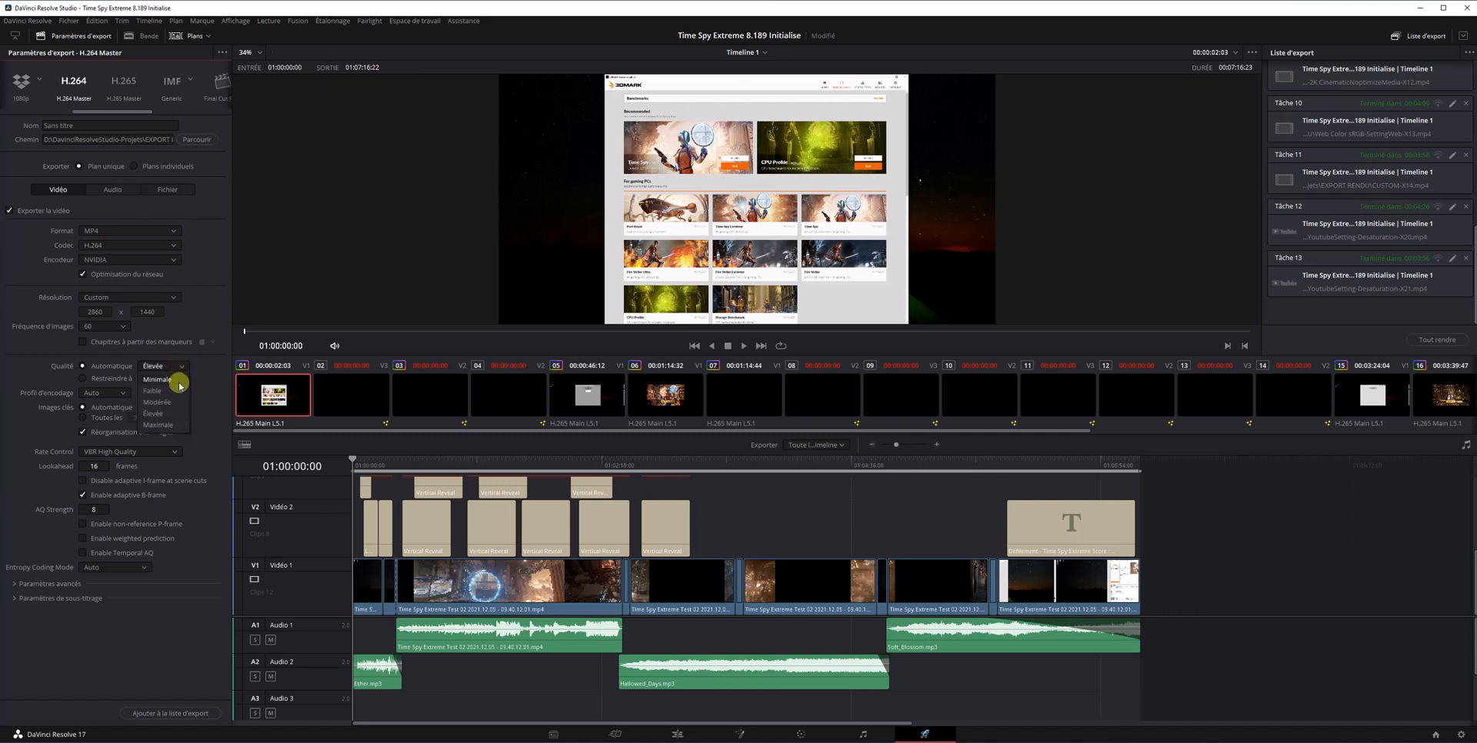
{"action": "left_click", "coordinate": [162, 425]}
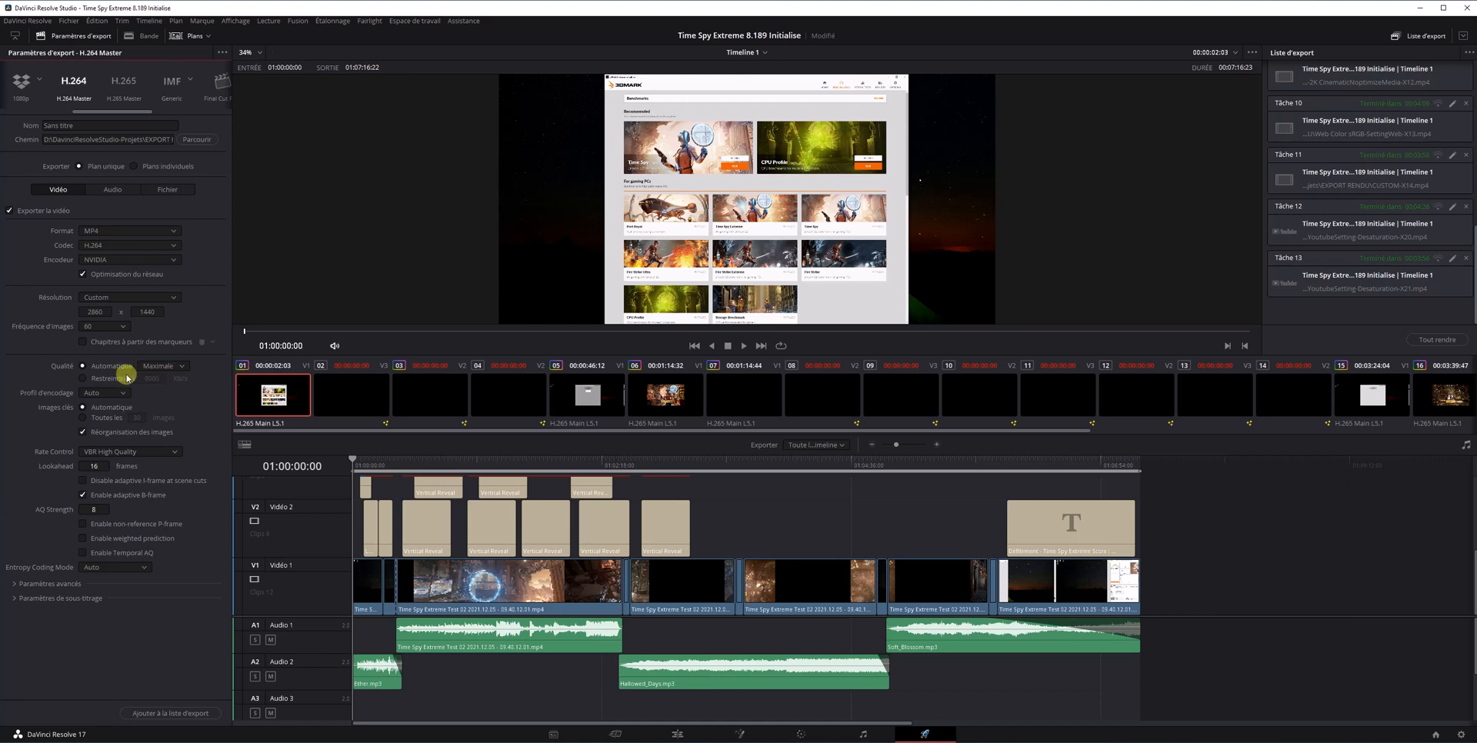
{"action": "left_click", "coordinate": [96, 378]}
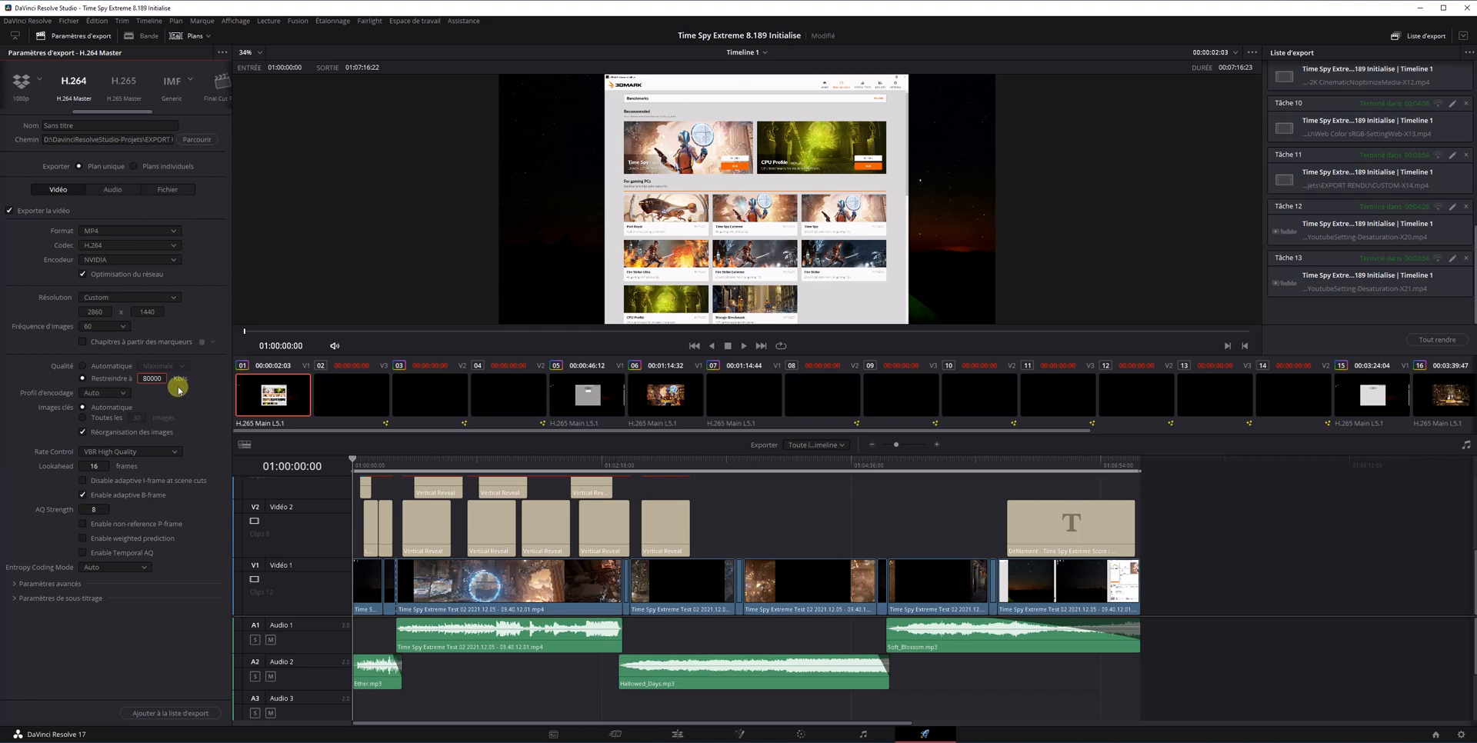
{"action": "left_click", "coordinate": [102, 367]}
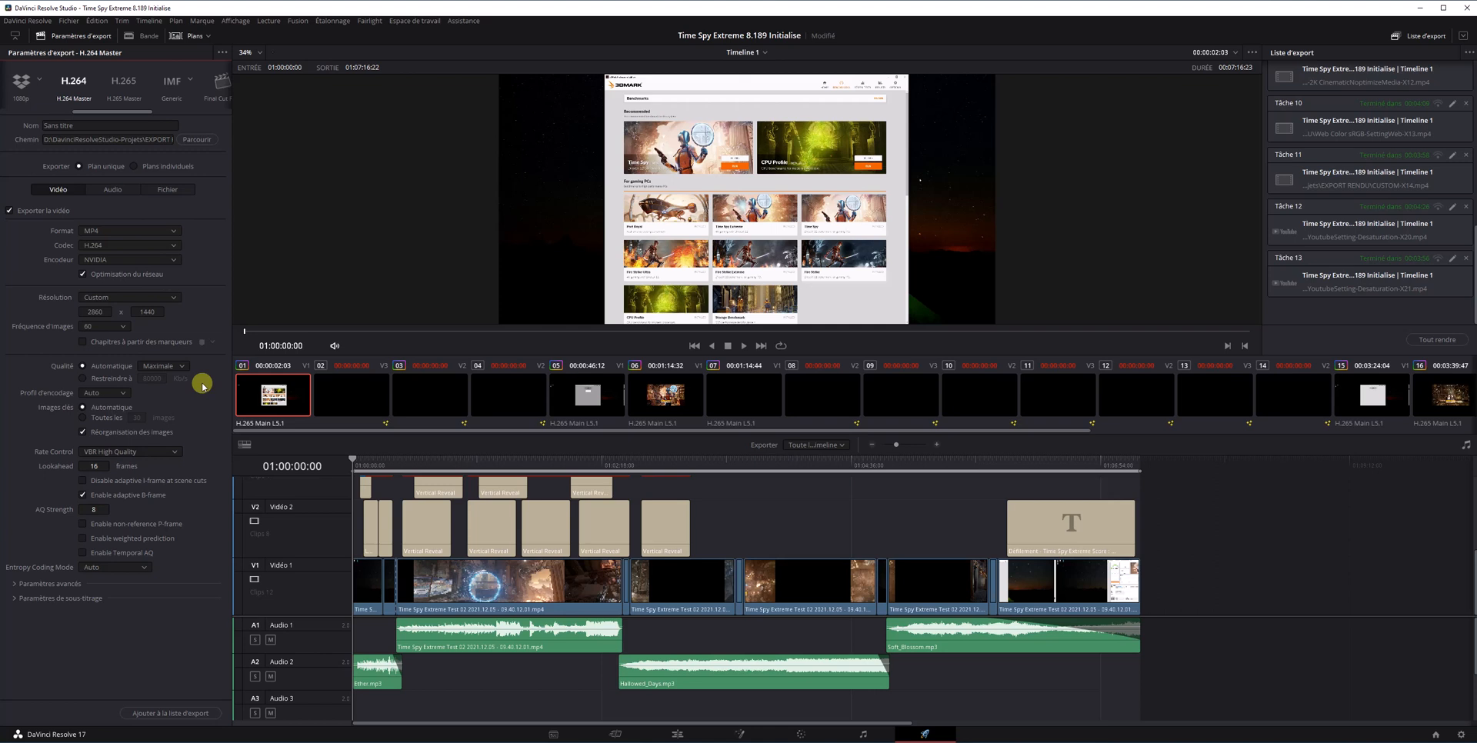
{"action": "left_click", "coordinate": [116, 377]}
- Choose the YouTube 1080p export preset and set a custom resolution of 2860 x 1440
{"action": "left_click_drag", "start_coordinate": [146, 112], "coordinate": [103, 111]}
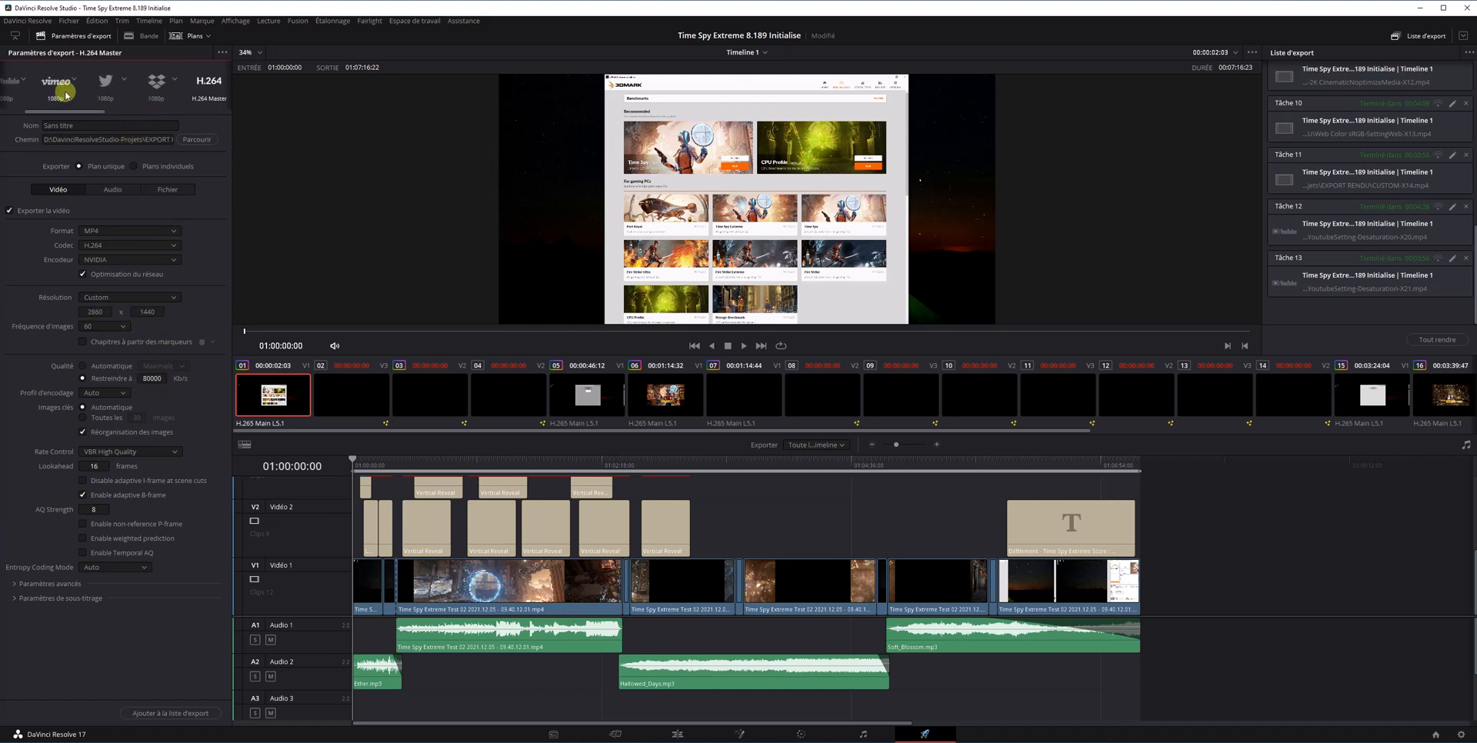
{"action": "left_click", "coordinate": [14, 86]}
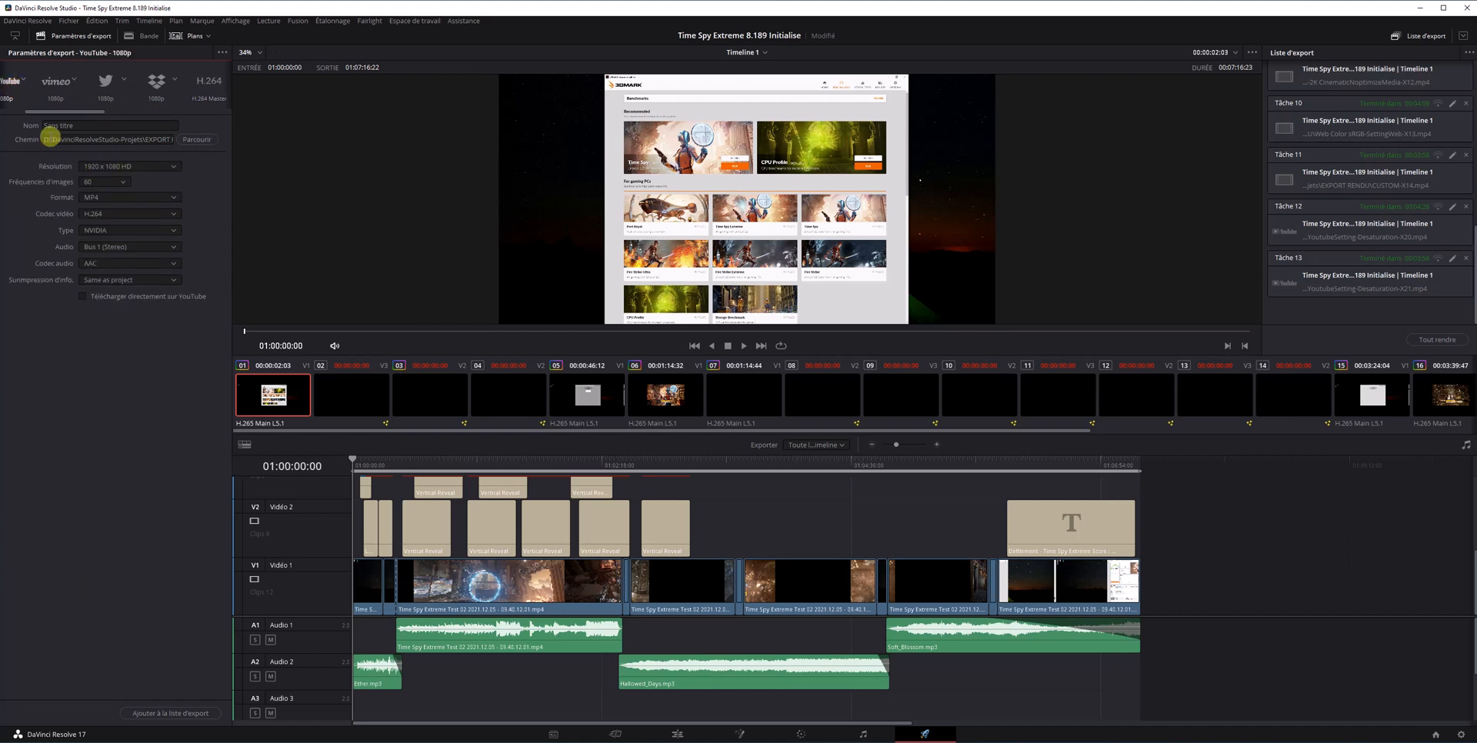
{"action": "left_click", "coordinate": [161, 167]}
{"action": "left_click", "coordinate": [146, 179]}
{"action": "left_click", "coordinate": [97, 181]}
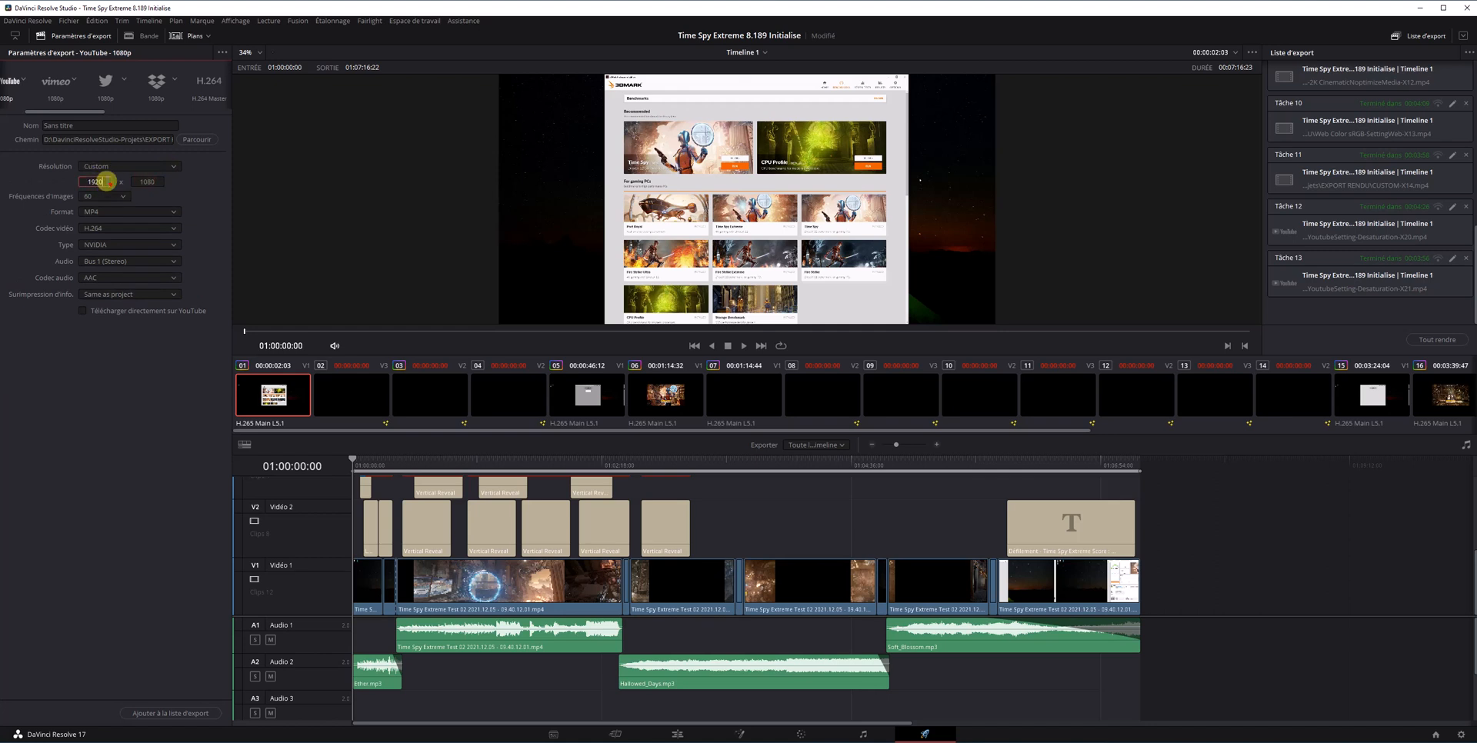
{"action": "type", "text": "2"}
{"action": "key", "text": "Tab"}
- Add the YouTube export to the render queue as "Video Yoube-XXX30" and render it
{"action": "left_click", "coordinate": [170, 714]}
{"action": "left_click", "coordinate": [47, 125]}
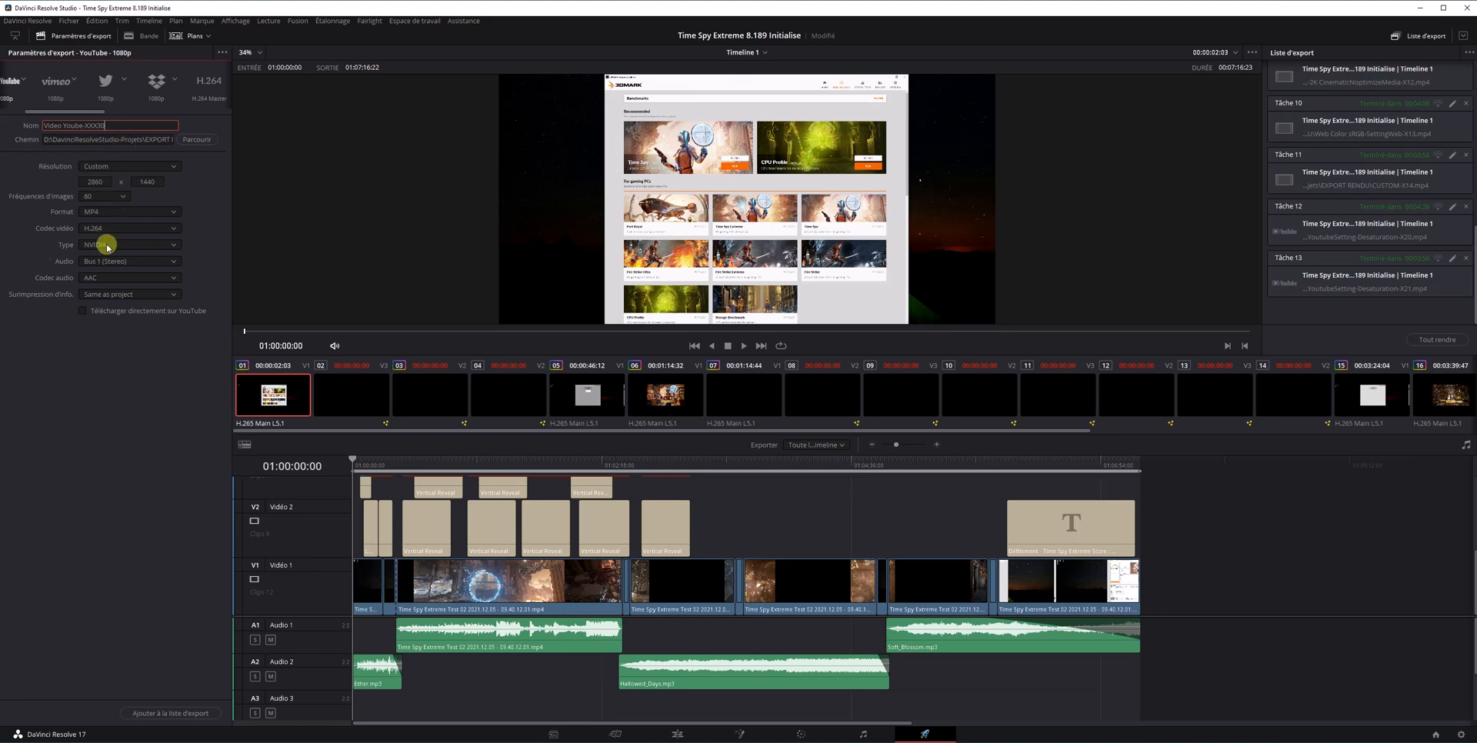
{"action": "left_click", "coordinate": [162, 714]}
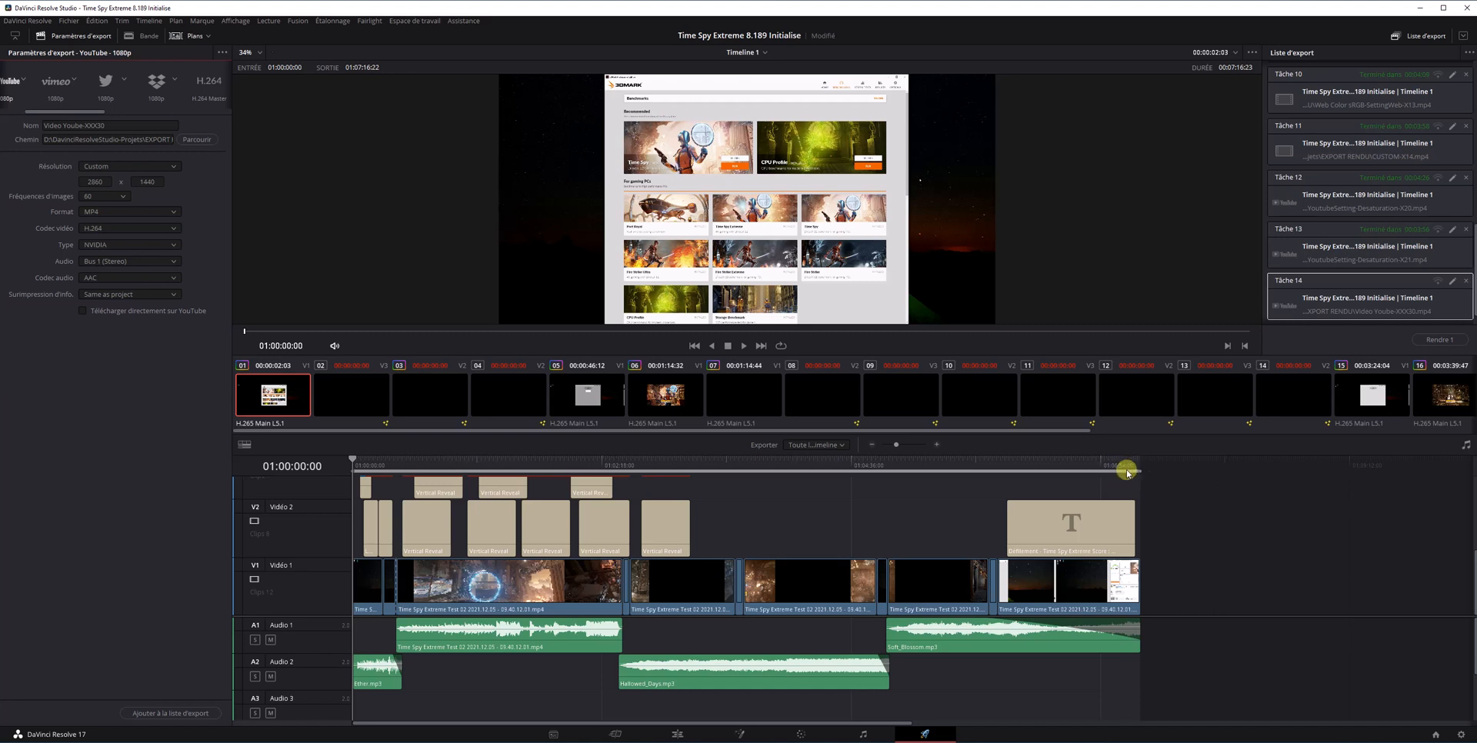
{"action": "left_click", "coordinate": [1439, 340]}
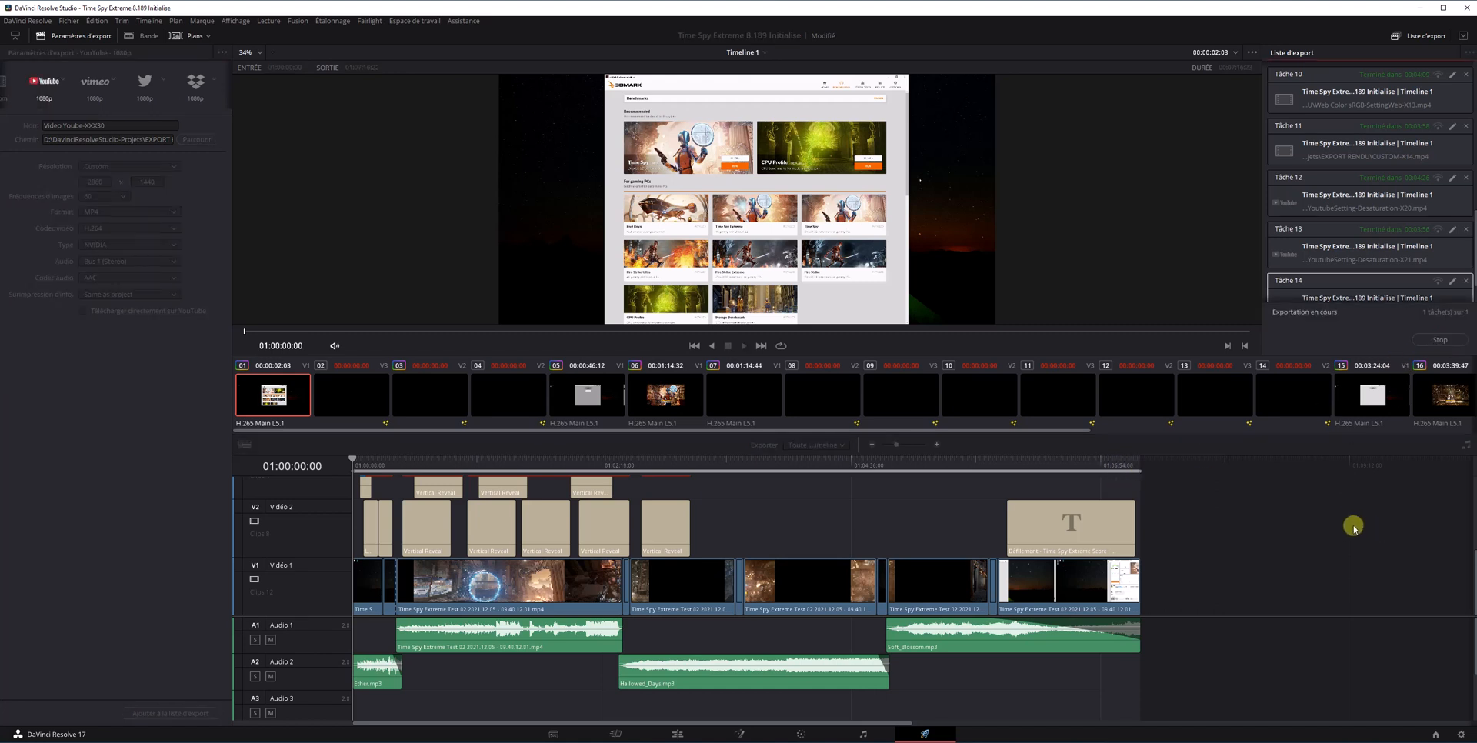
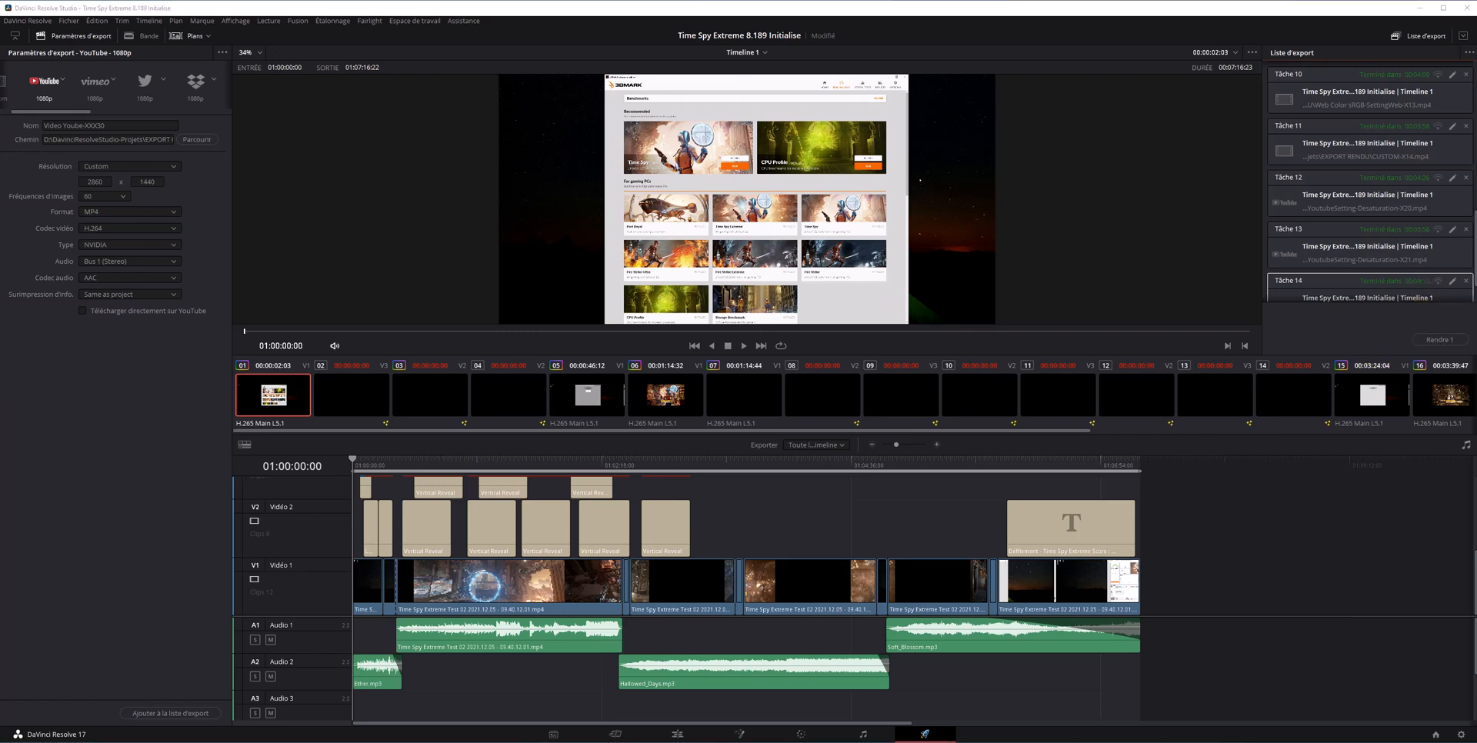
- Open the rendered Video Yoube-XXX30.mp4 from the EXPORT RENDU folder in VLC
{"action": "left_click_drag", "start_coordinate": [1476, 115], "coordinate": [1068, 118]}
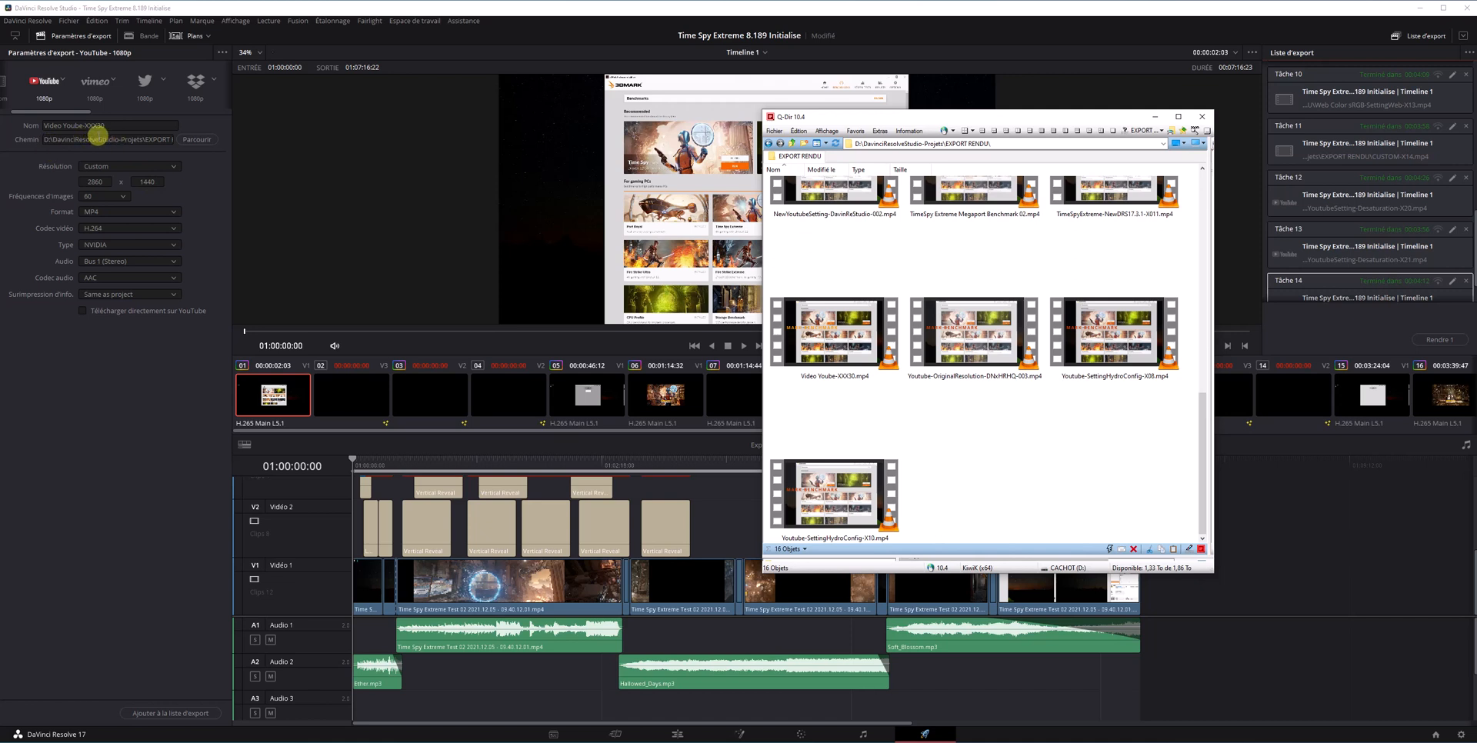
{"action": "left_click", "coordinate": [845, 371]}
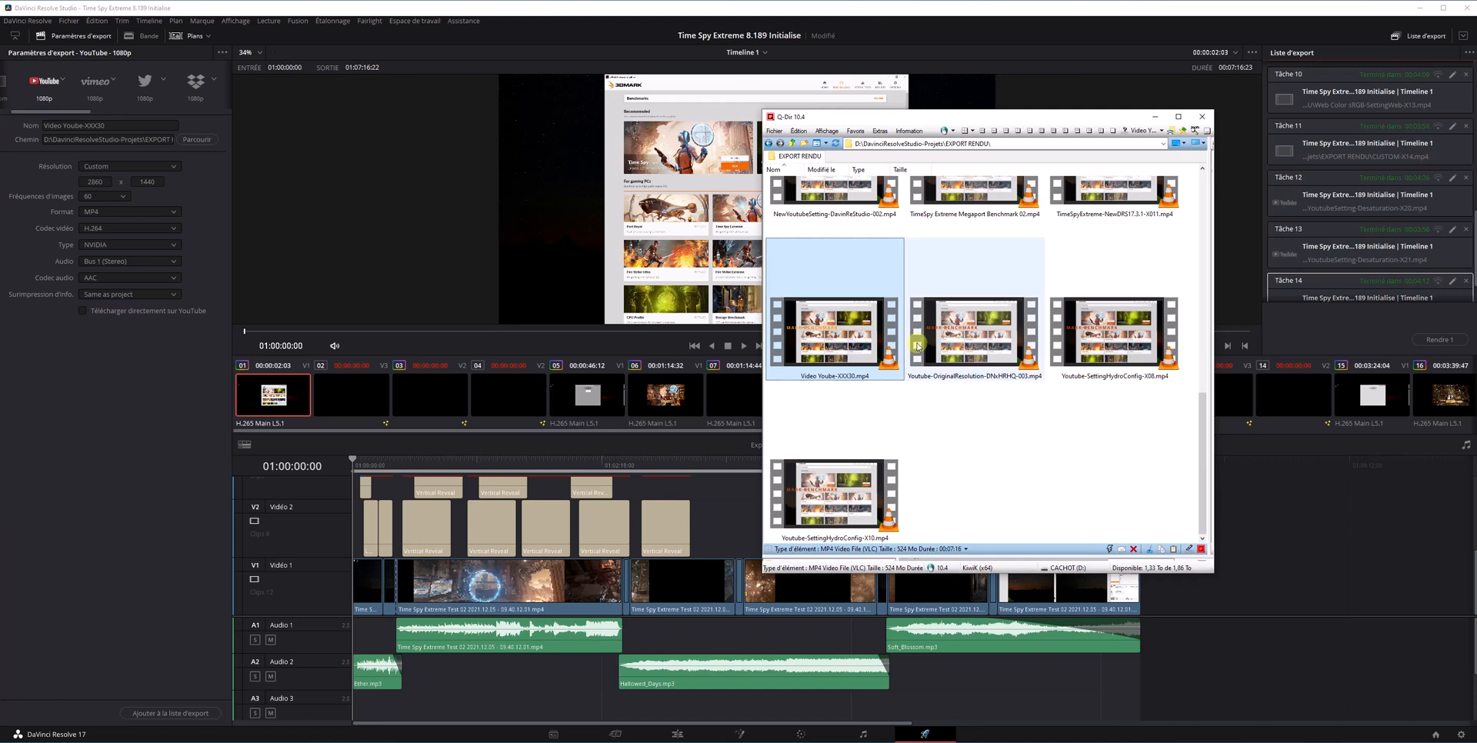
{"action": "double_click", "coordinate": [811, 344]}
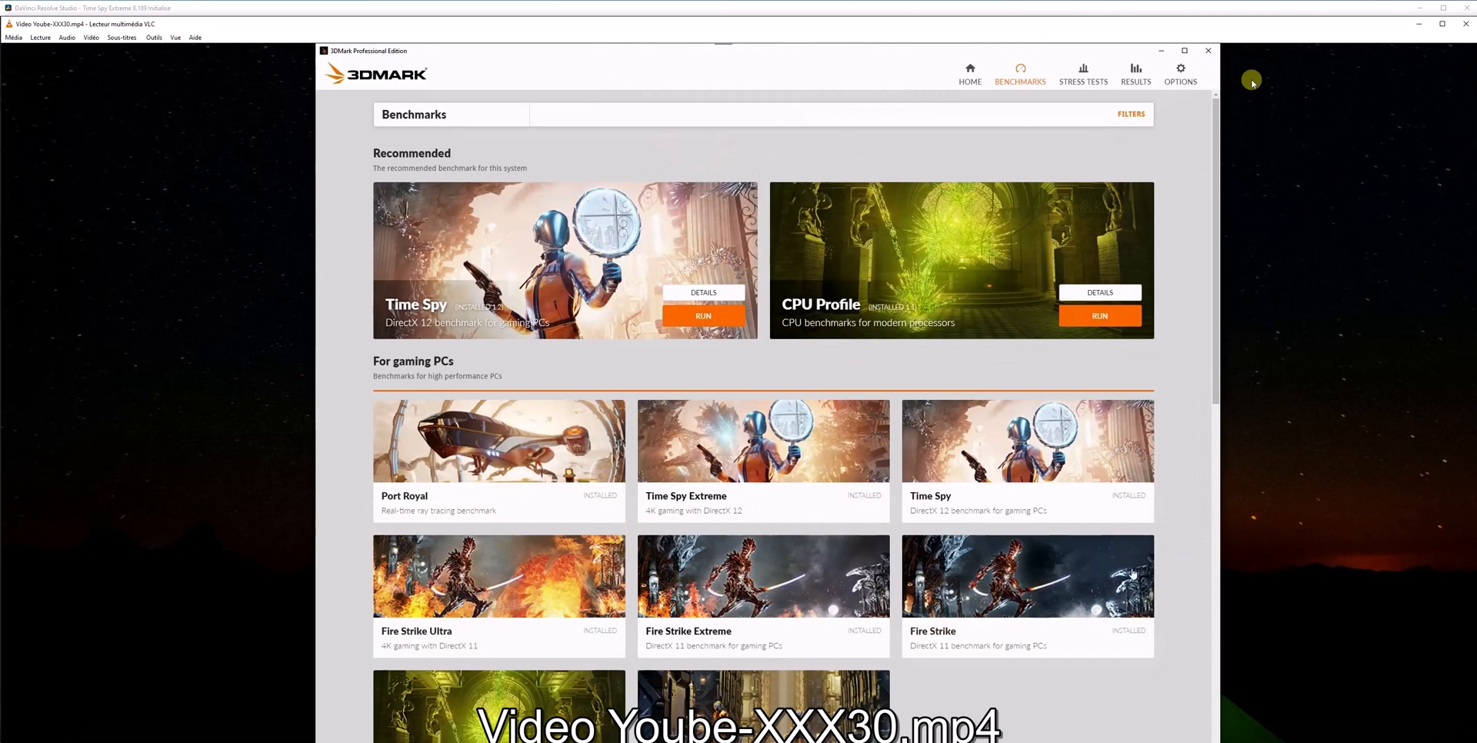
- Resize and position the VLC window so the export settings stay visible beside the video
{"action": "left_click_drag", "start_coordinate": [1385, 17], "coordinate": [1385, 205]}
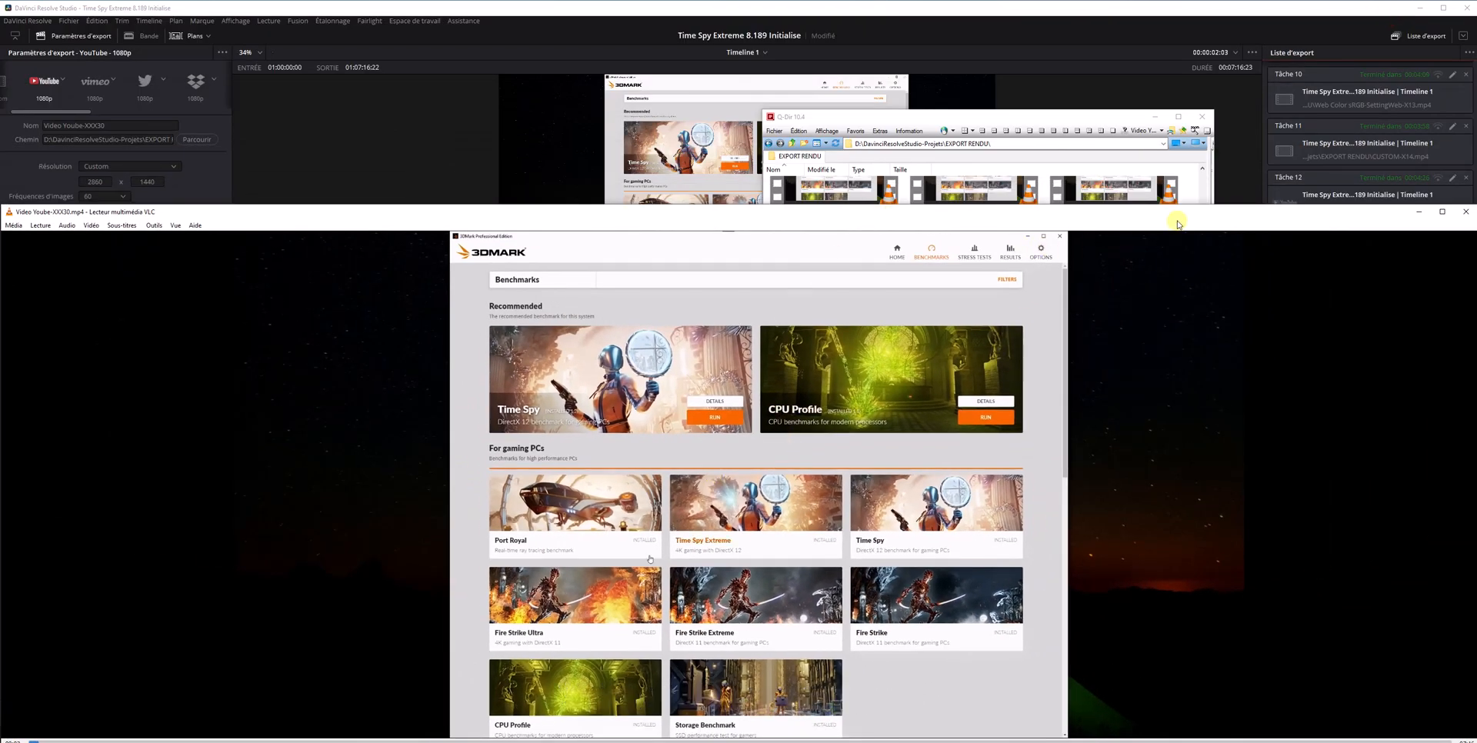
{"action": "left_click_drag", "start_coordinate": [1136, 206], "coordinate": [1084, 84]}
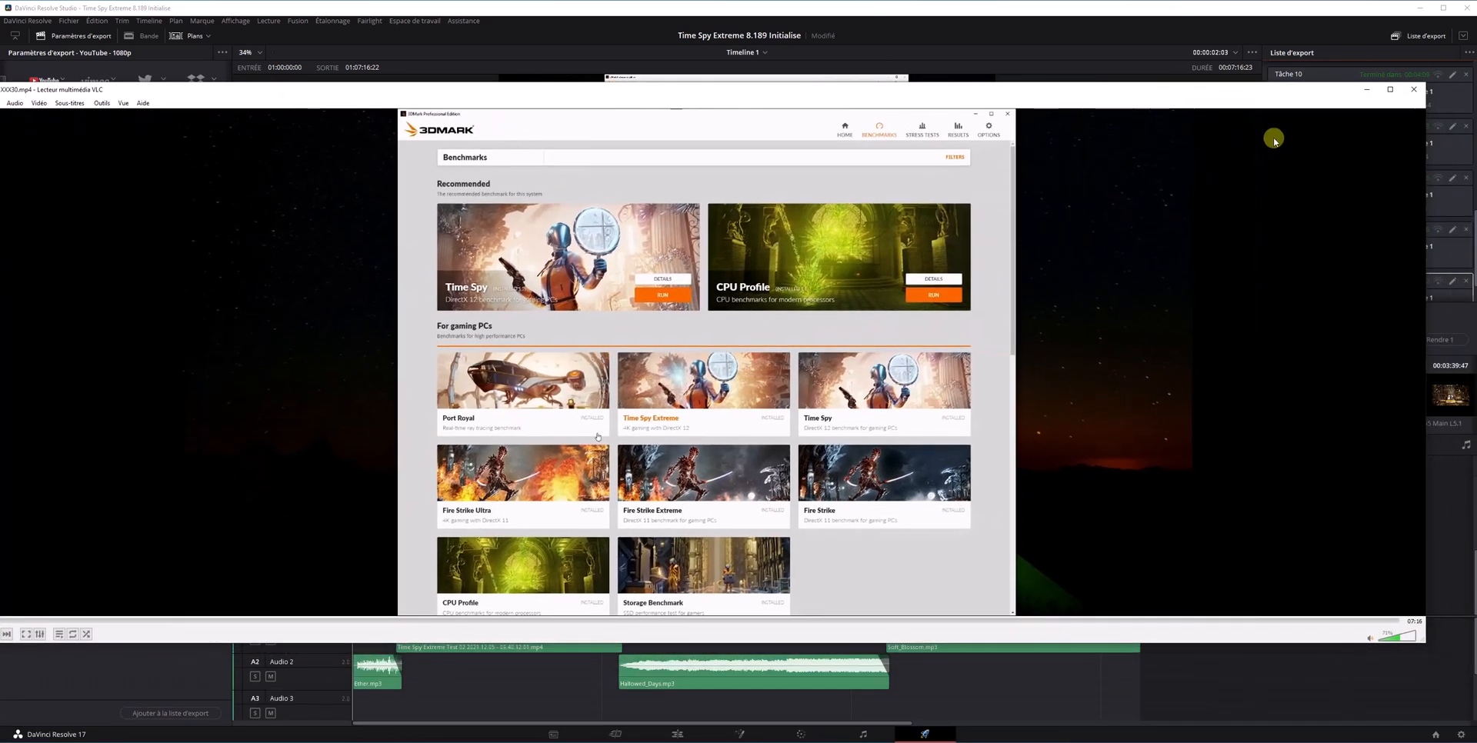
{"action": "left_click_drag", "start_coordinate": [1426, 144], "coordinate": [1131, 131]}
{"action": "left_click_drag", "start_coordinate": [1000, 89], "coordinate": [1226, 55]}
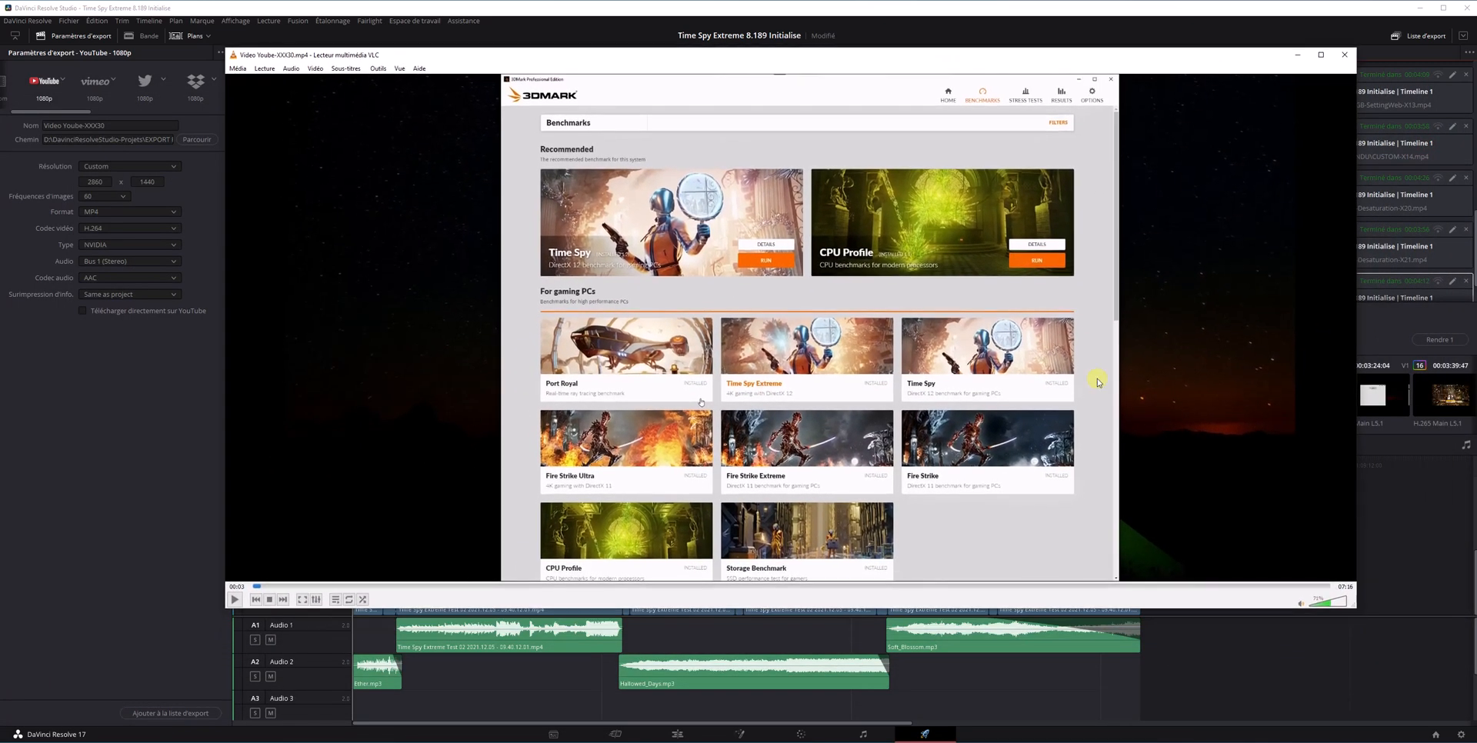
{"action": "left_click_drag", "start_coordinate": [1357, 610], "coordinate": [1441, 672]}
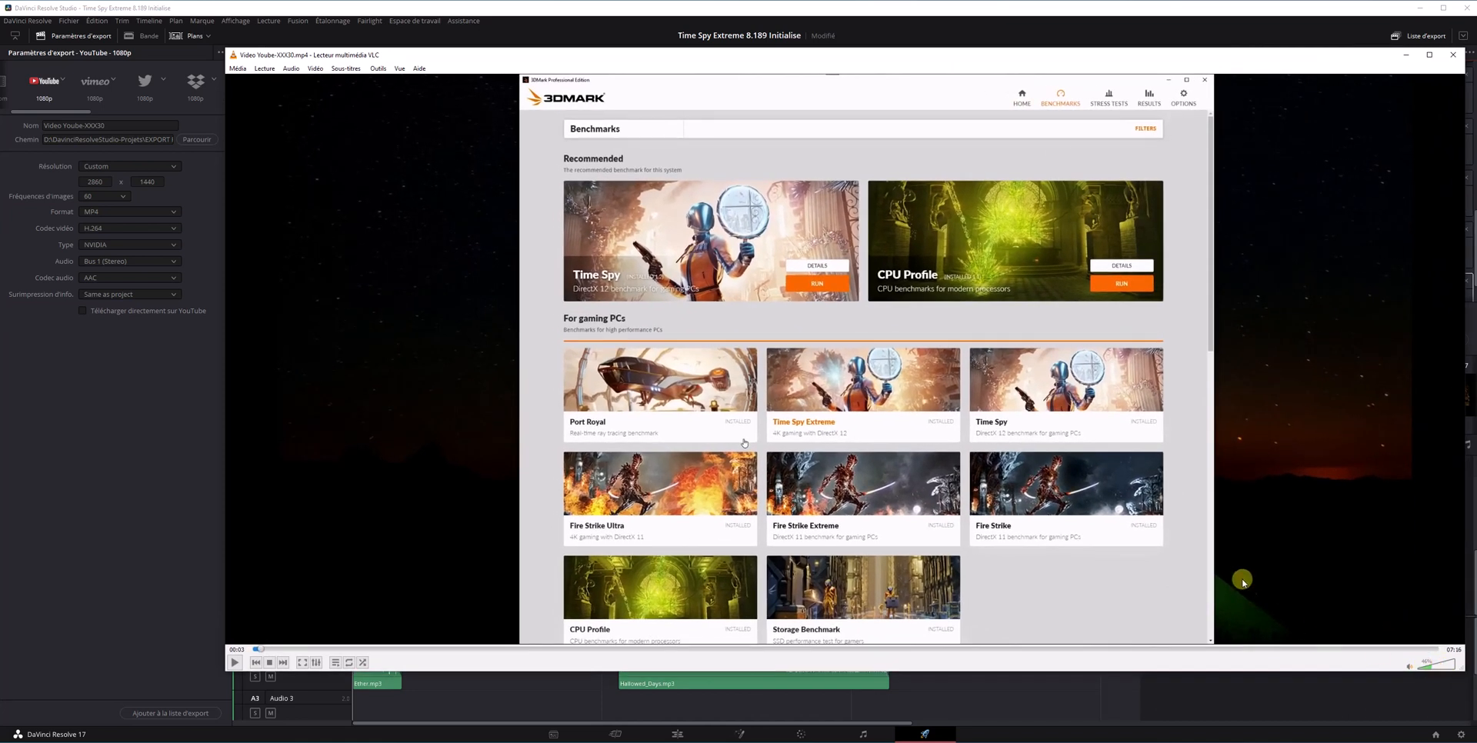
- Play the opening of the rendered video with pauses and raised volume, and close the player
{"action": "key", "text": "space"}
{"action": "key", "text": "space"}
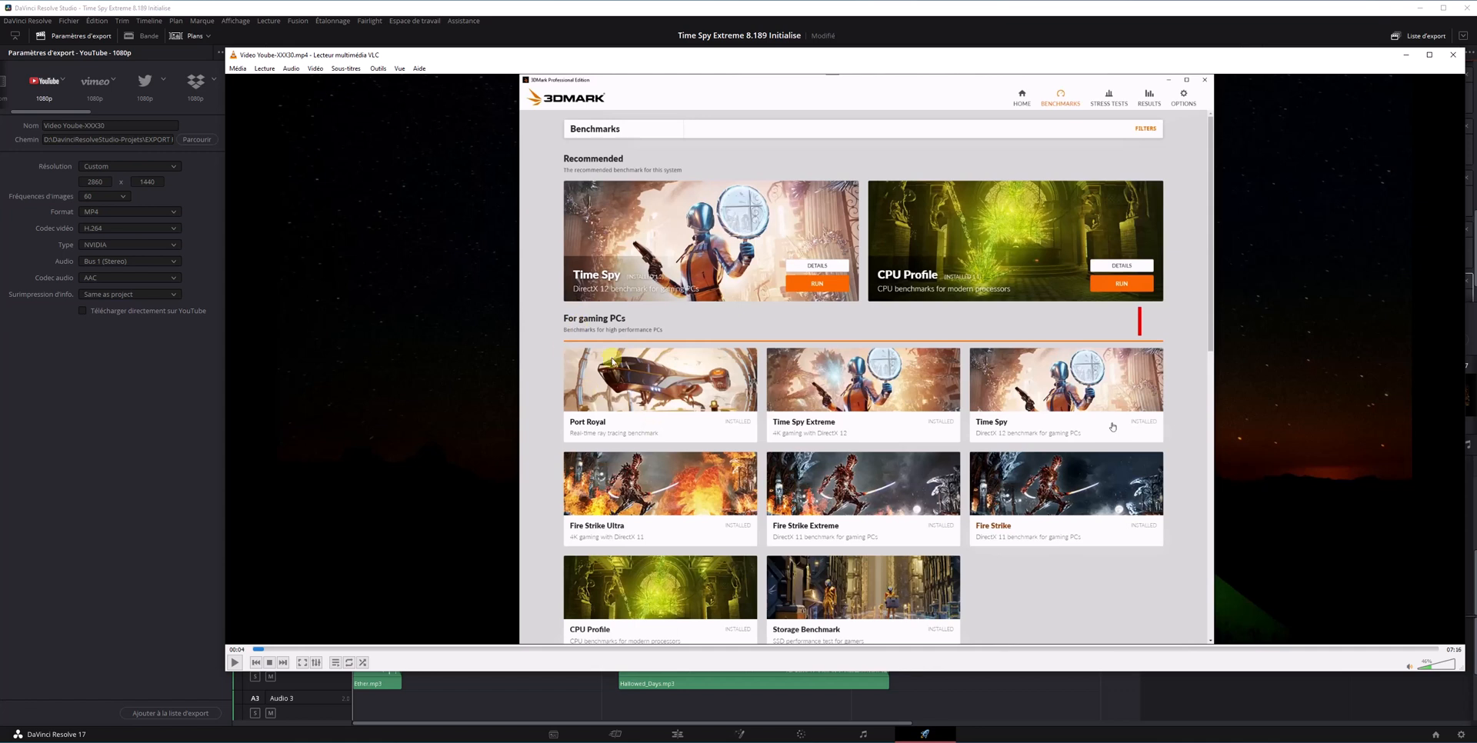
{"action": "key", "text": "space"}
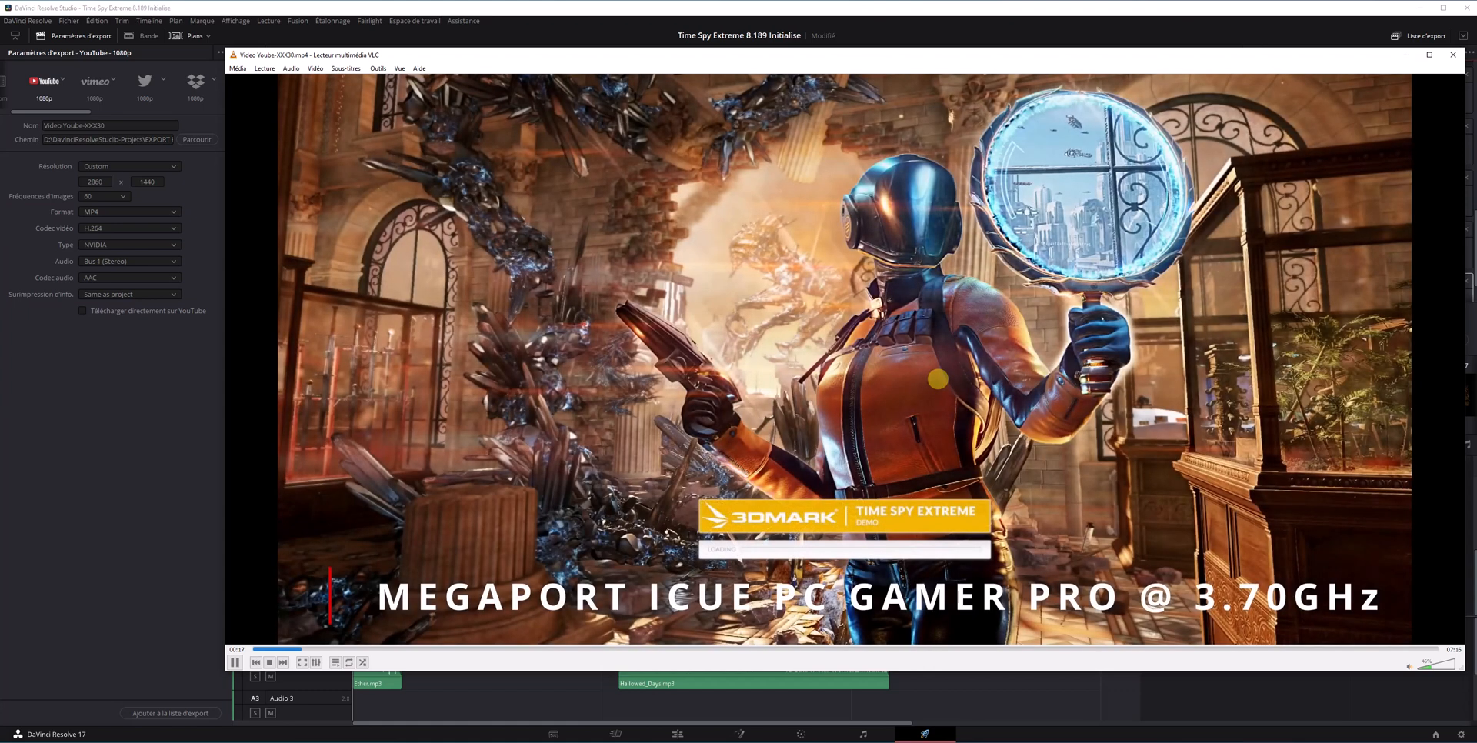
{"action": "key", "text": "space"}
{"action": "key", "text": "space"}
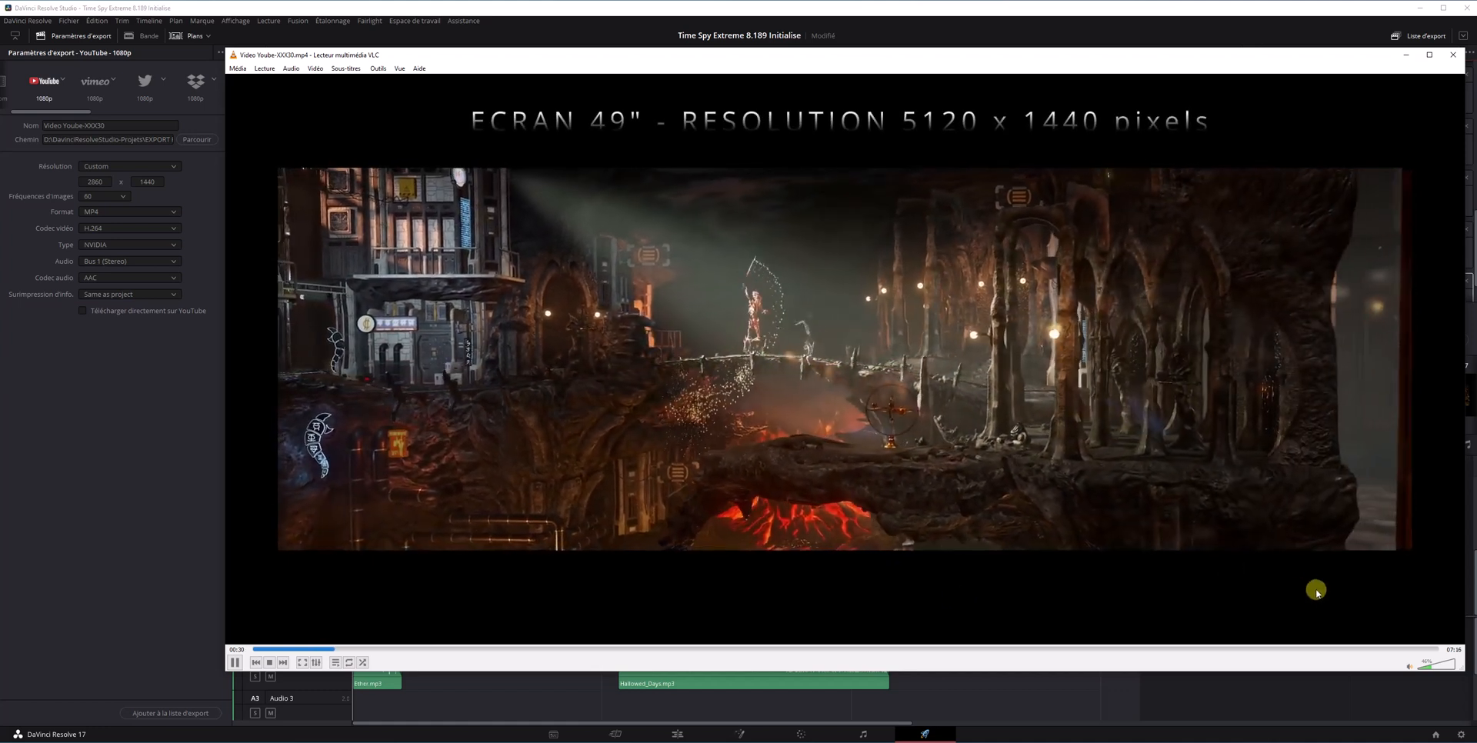
{"action": "left_click", "coordinate": [1452, 666]}
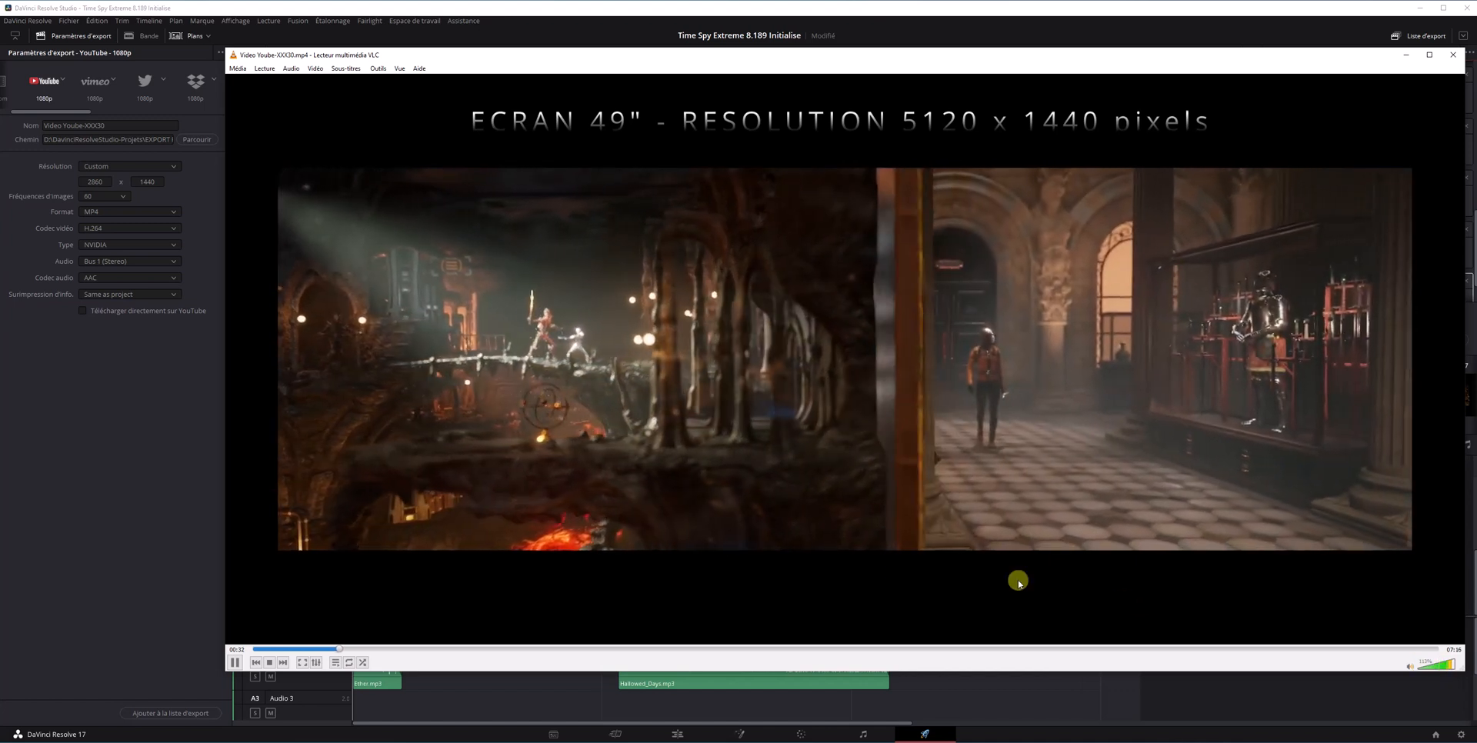
{"action": "left_click", "coordinate": [753, 559]}
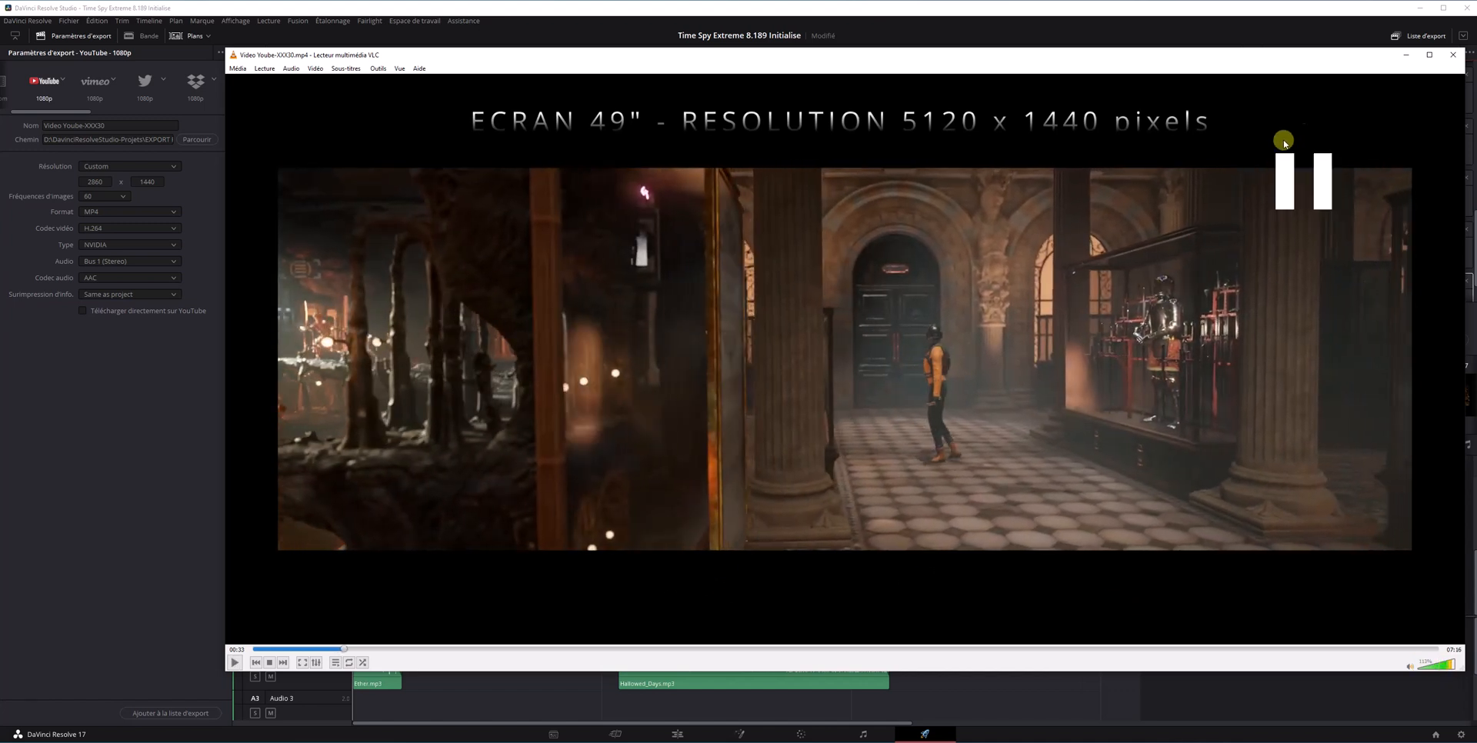
{"action": "left_click", "coordinate": [1460, 57]}
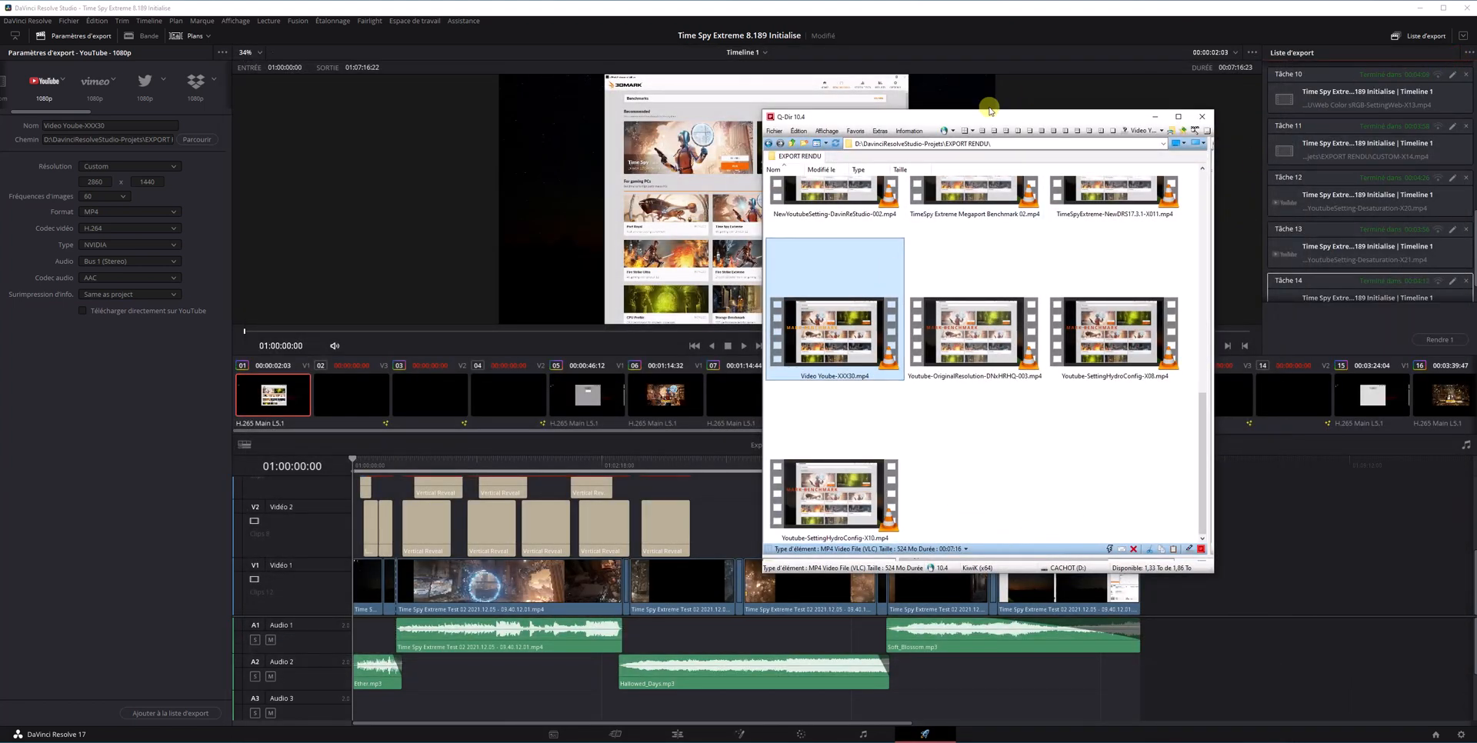
- Check the rendered file's size and duration in Q-Dir and move the file window off the screen
{"action": "left_click_drag", "start_coordinate": [986, 121], "coordinate": [724, 71]}
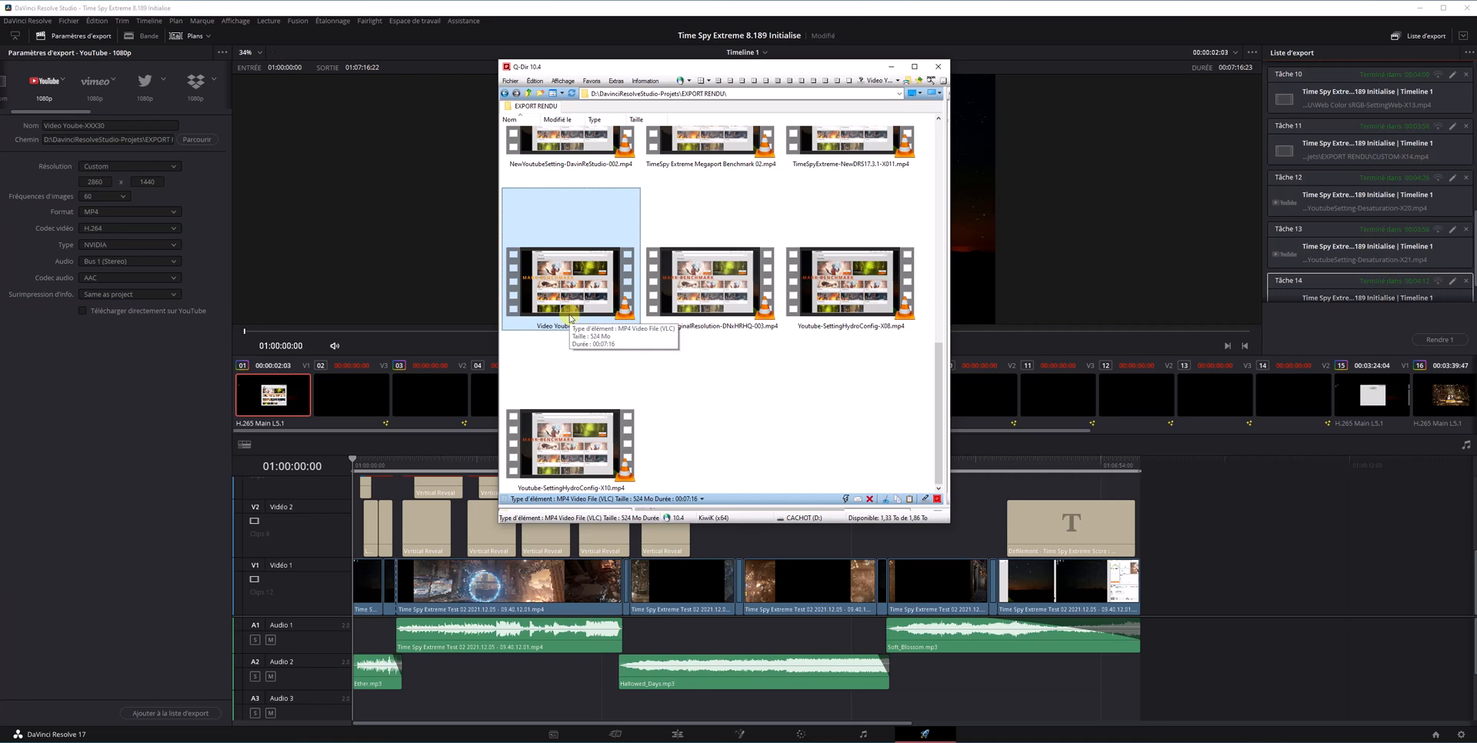
{"action": "left_click_drag", "start_coordinate": [624, 66], "coordinate": [1476, 139]}
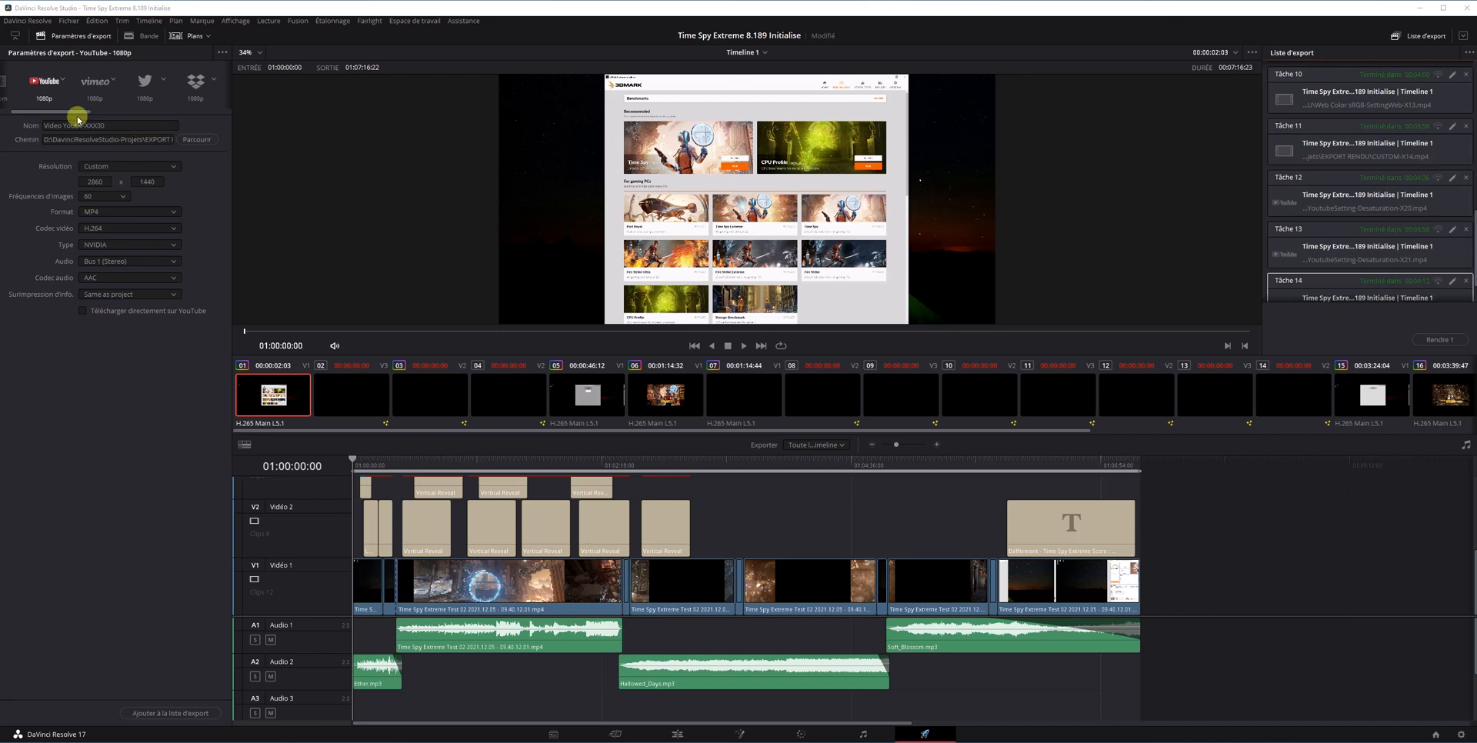
- Load the H.264 Master export preset and restrict its video quality to 8000 Kb/s
{"action": "left_click_drag", "start_coordinate": [75, 112], "coordinate": [121, 109]}
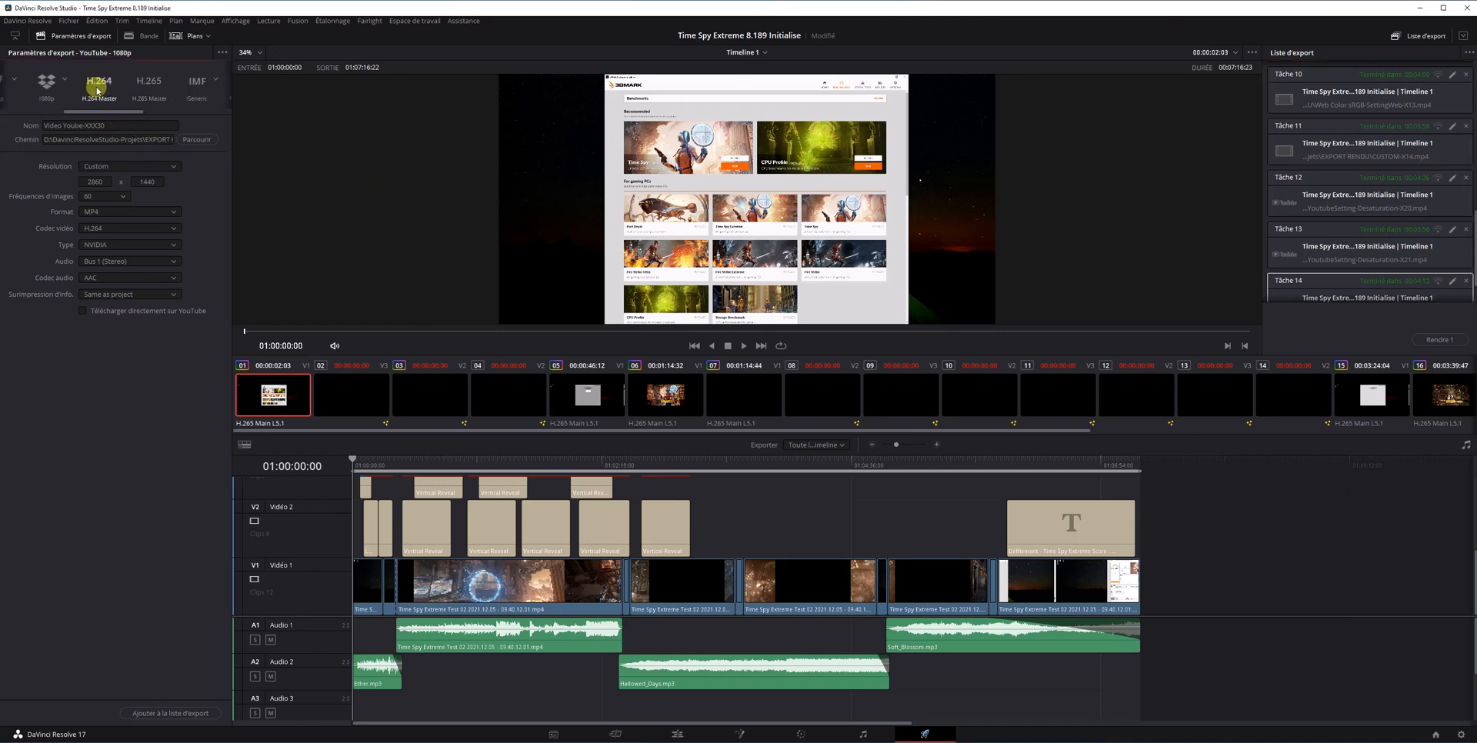
{"action": "left_click", "coordinate": [105, 83]}
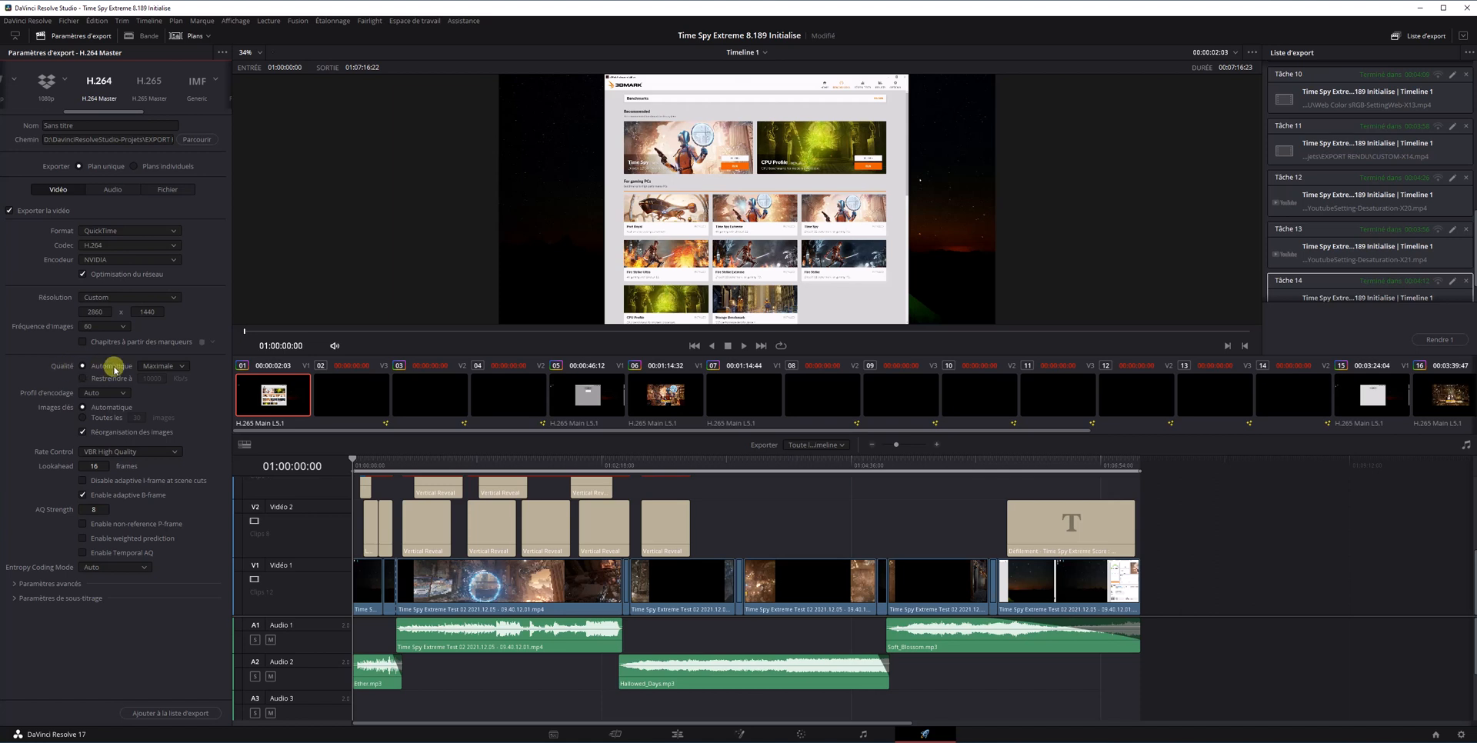
{"action": "left_click", "coordinate": [90, 380]}
{"action": "left_click", "coordinate": [152, 379]}
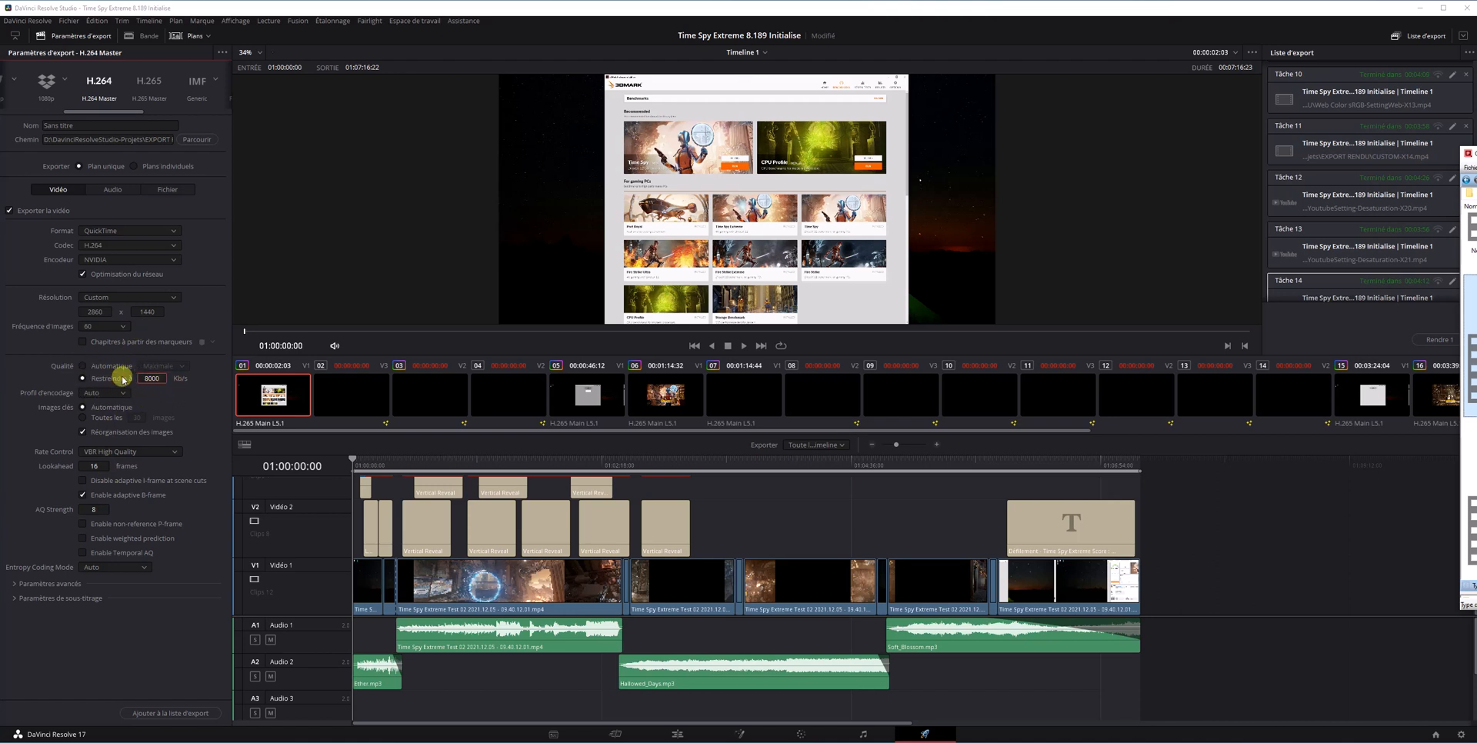
- Bring the Q-Dir file window back on screen, and set the H.264 Master export format to MP4
{"action": "left_click_drag", "start_coordinate": [1475, 147], "coordinate": [1092, 139]}
{"action": "left_click_drag", "start_coordinate": [1475, 151], "coordinate": [995, 151]}
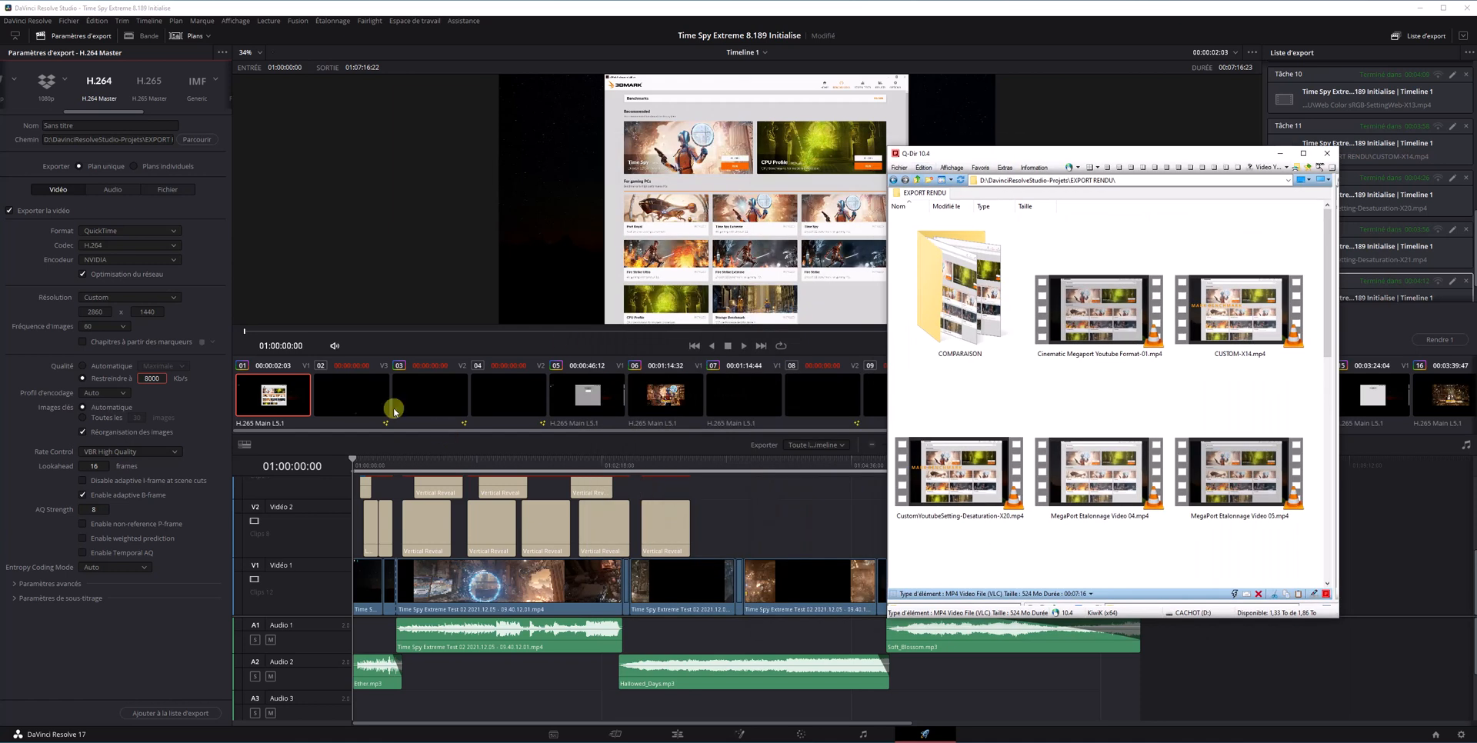
{"action": "left_click", "coordinate": [124, 231]}
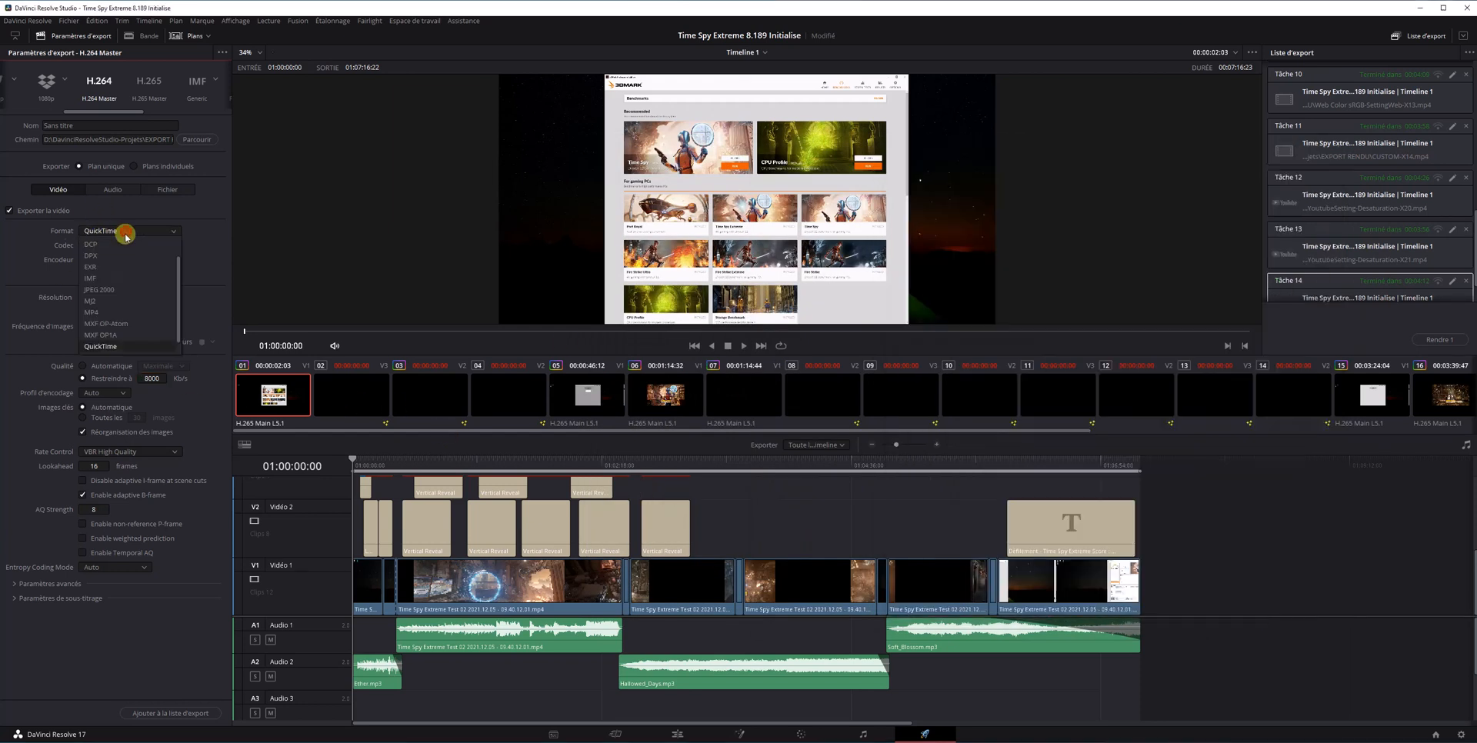
{"action": "left_click", "coordinate": [91, 312]}
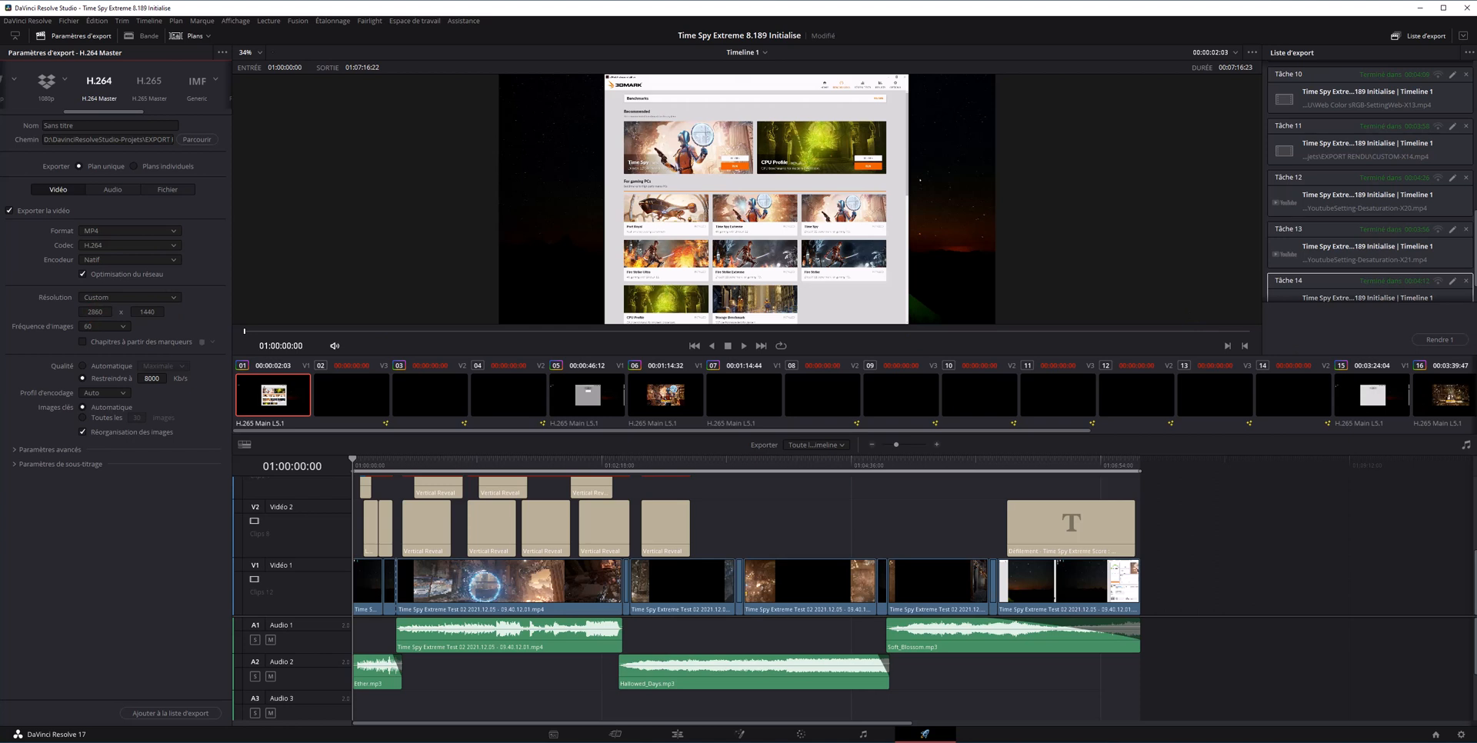
- Compare the size and duration of CUSTOM-X14.mp4 and Video Yoube-XXX30.mp4 in the EXPORT RENDU folder in Q-Dir
{"action": "key", "text": "alt+Tab"}
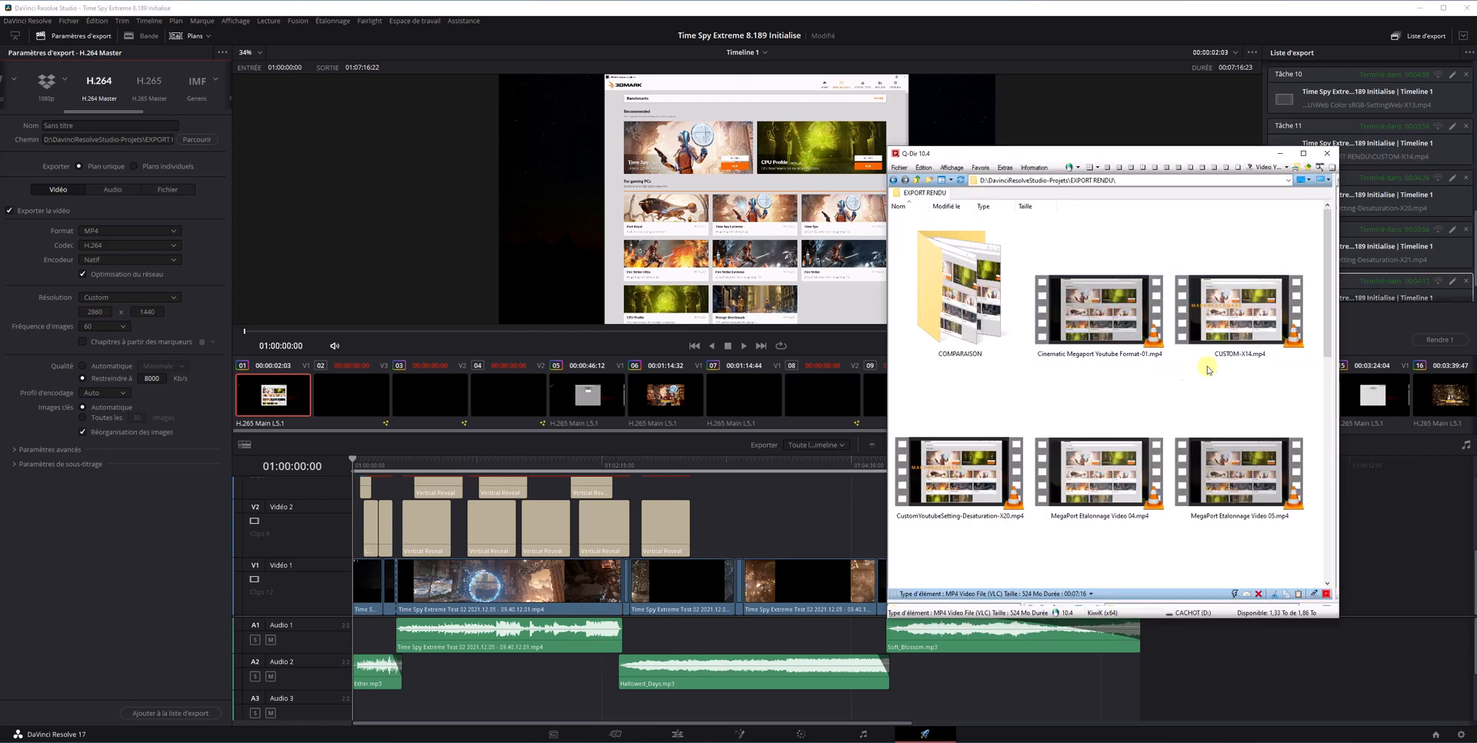
{"action": "left_click", "coordinate": [1236, 339]}
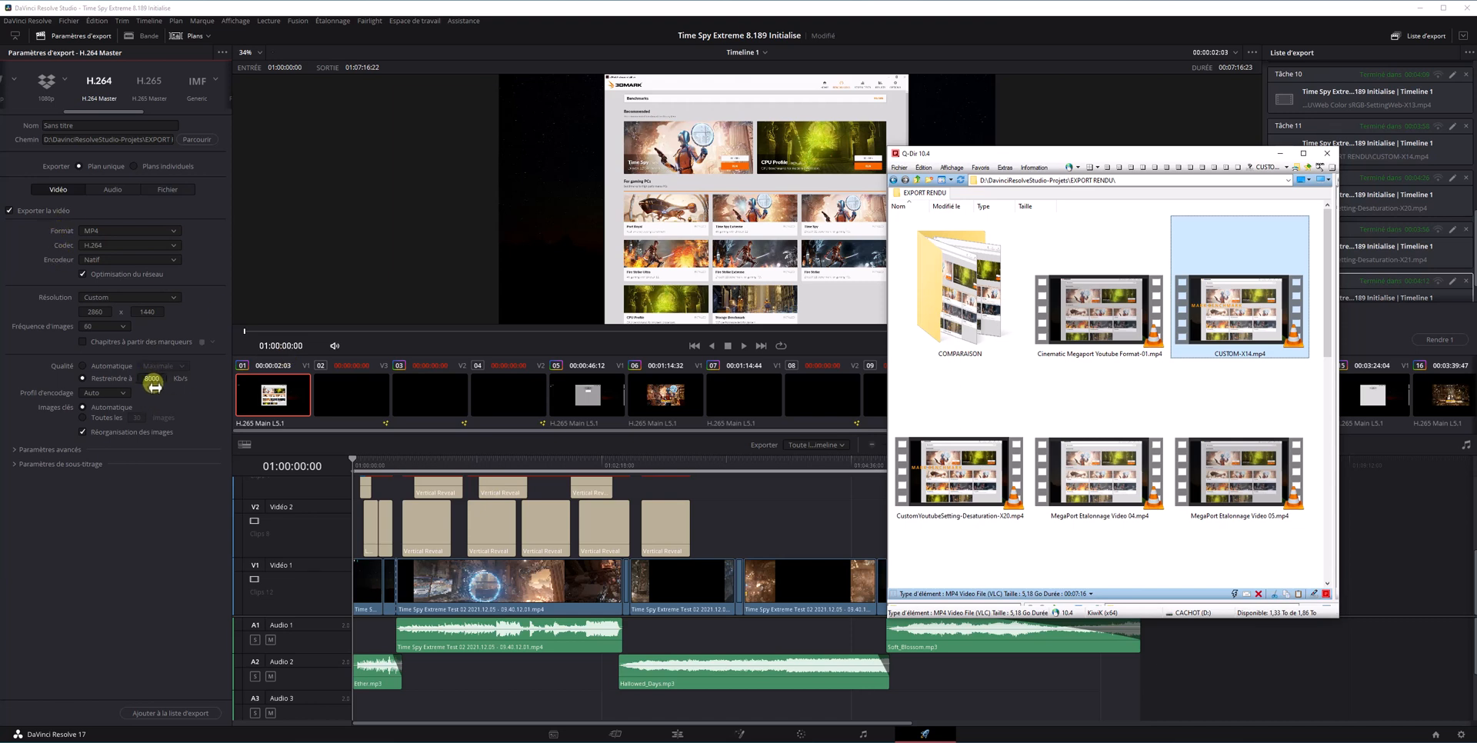
{"action": "left_click", "coordinate": [1203, 402]}
{"action": "left_click", "coordinate": [1251, 324]}
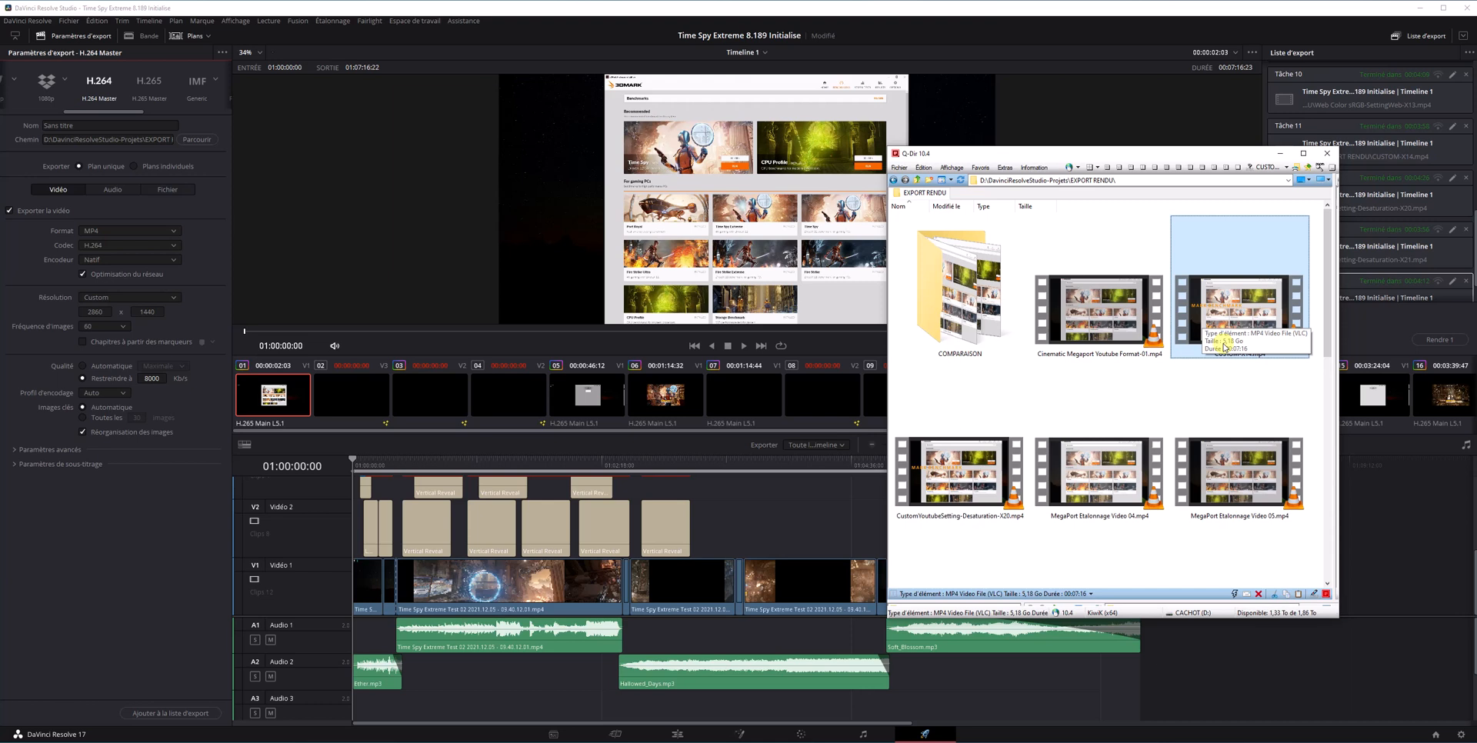
{"action": "left_click_drag", "start_coordinate": [1329, 350], "coordinate": [1327, 547]}
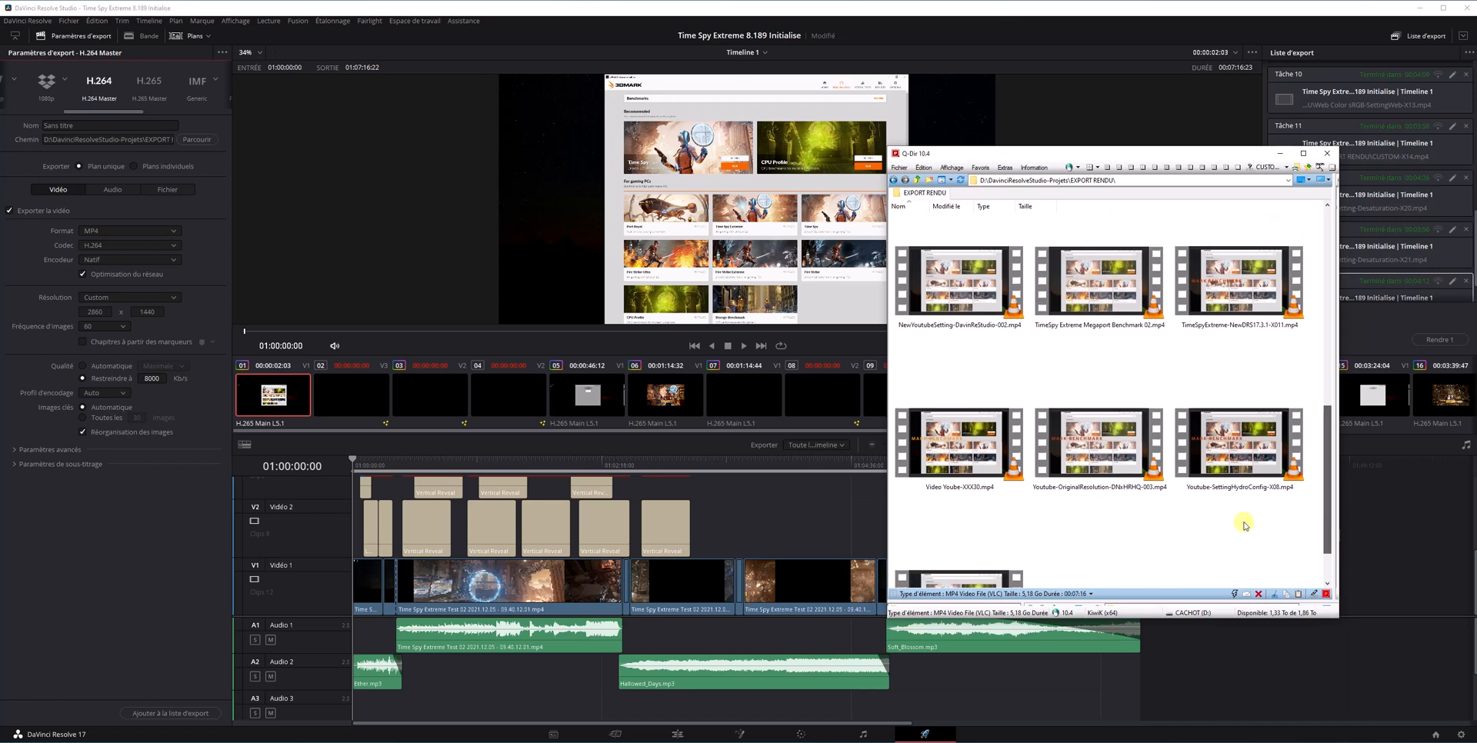
{"action": "left_click", "coordinate": [958, 452]}
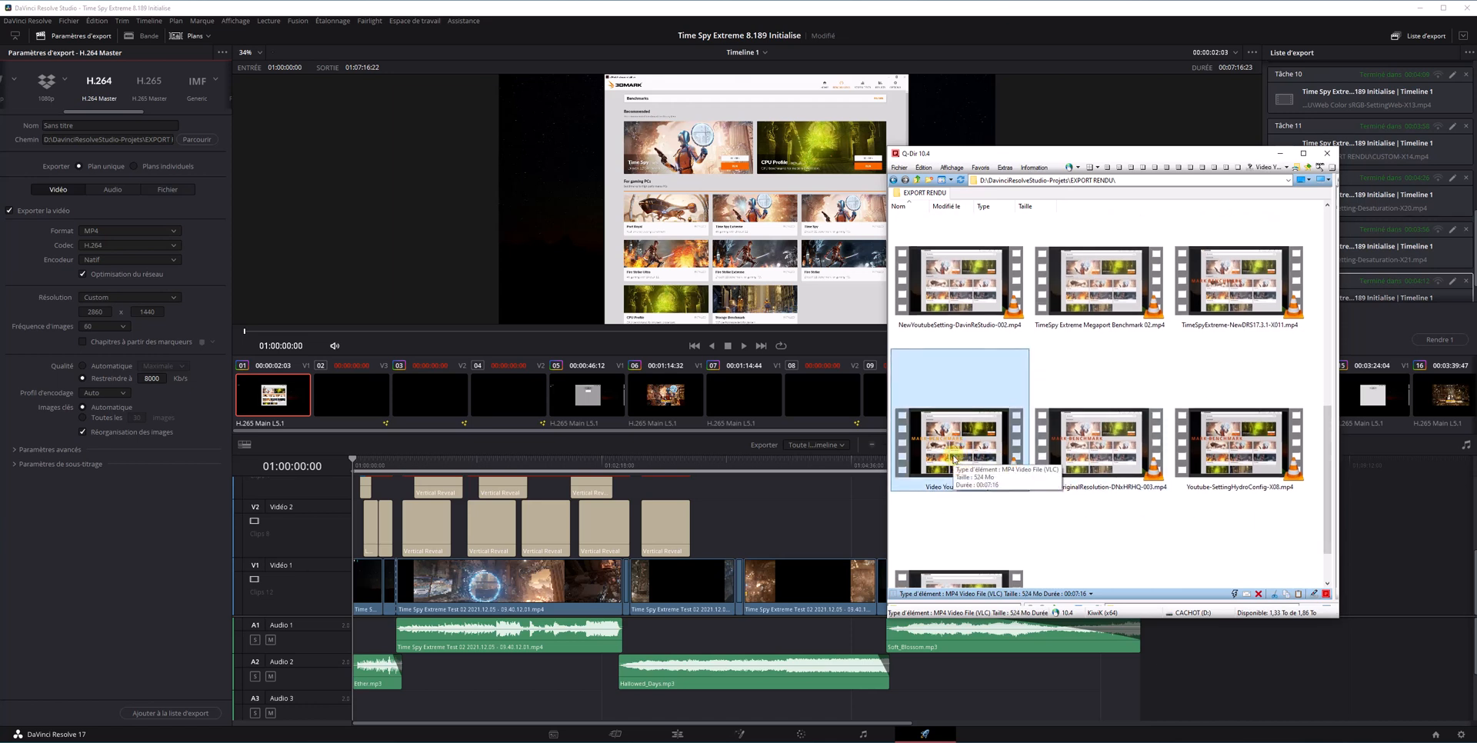
{"action": "left_click_drag", "start_coordinate": [1321, 483], "coordinate": [1317, 299]}
{"action": "left_click", "coordinate": [1271, 303]}
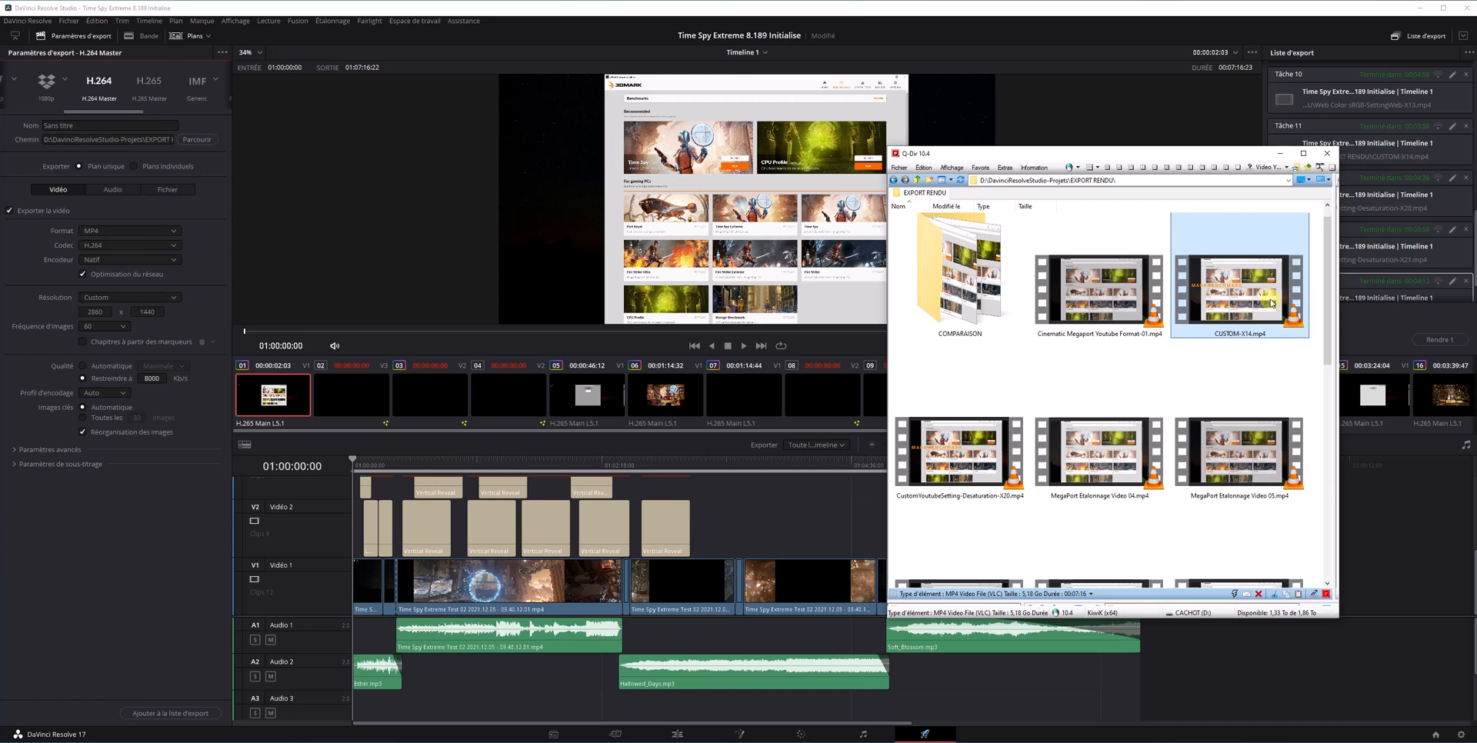
- Open CUSTOM-X14.mp4 in VLC and resize its window so the export settings stay visible beside the video
{"action": "double_click", "coordinate": [1271, 302]}
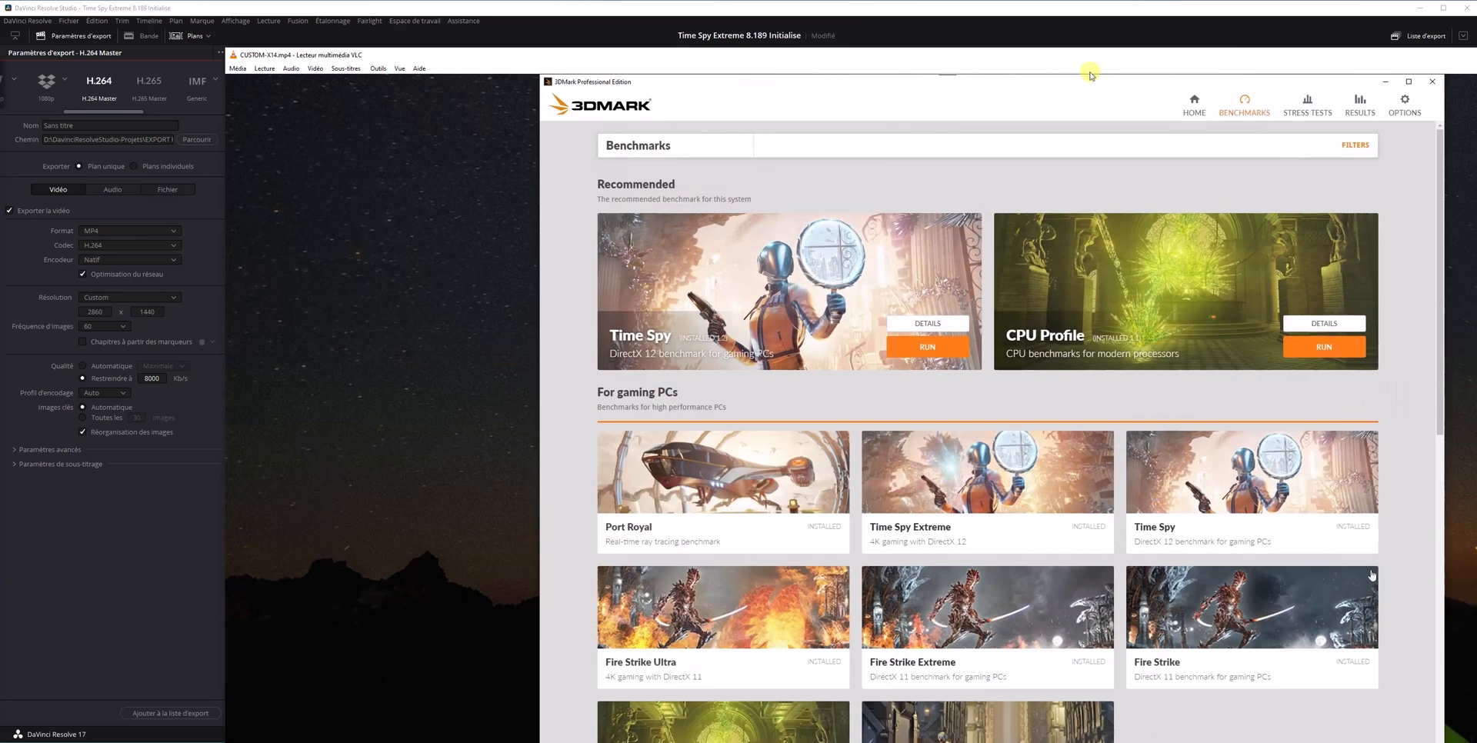
{"action": "left_click_drag", "start_coordinate": [1476, 47], "coordinate": [1407, 143]}
{"action": "left_click_drag", "start_coordinate": [1108, 151], "coordinate": [1139, 43]}
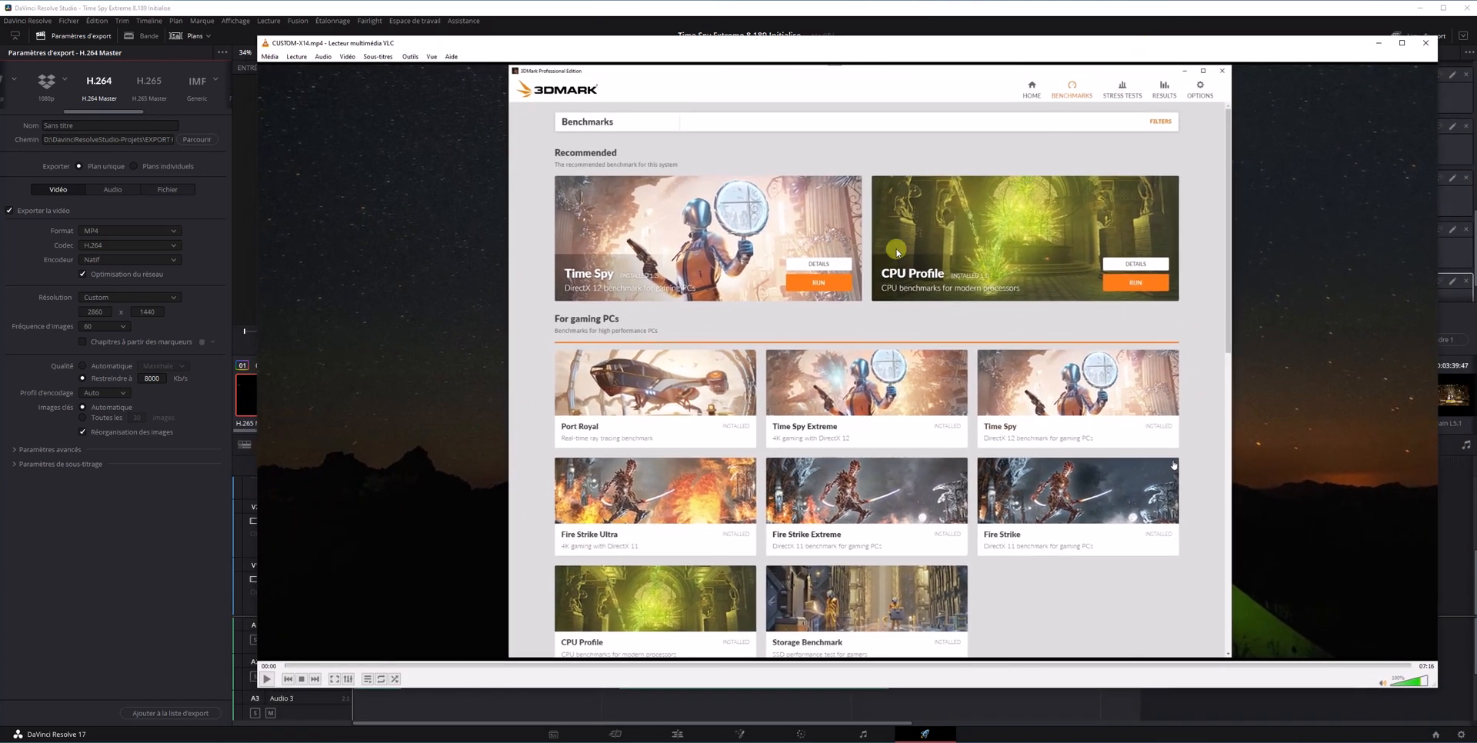
- Play the opening of CUSTOM-X14.mp4 to judge its image quality, and close the player
{"action": "key", "text": "space"}
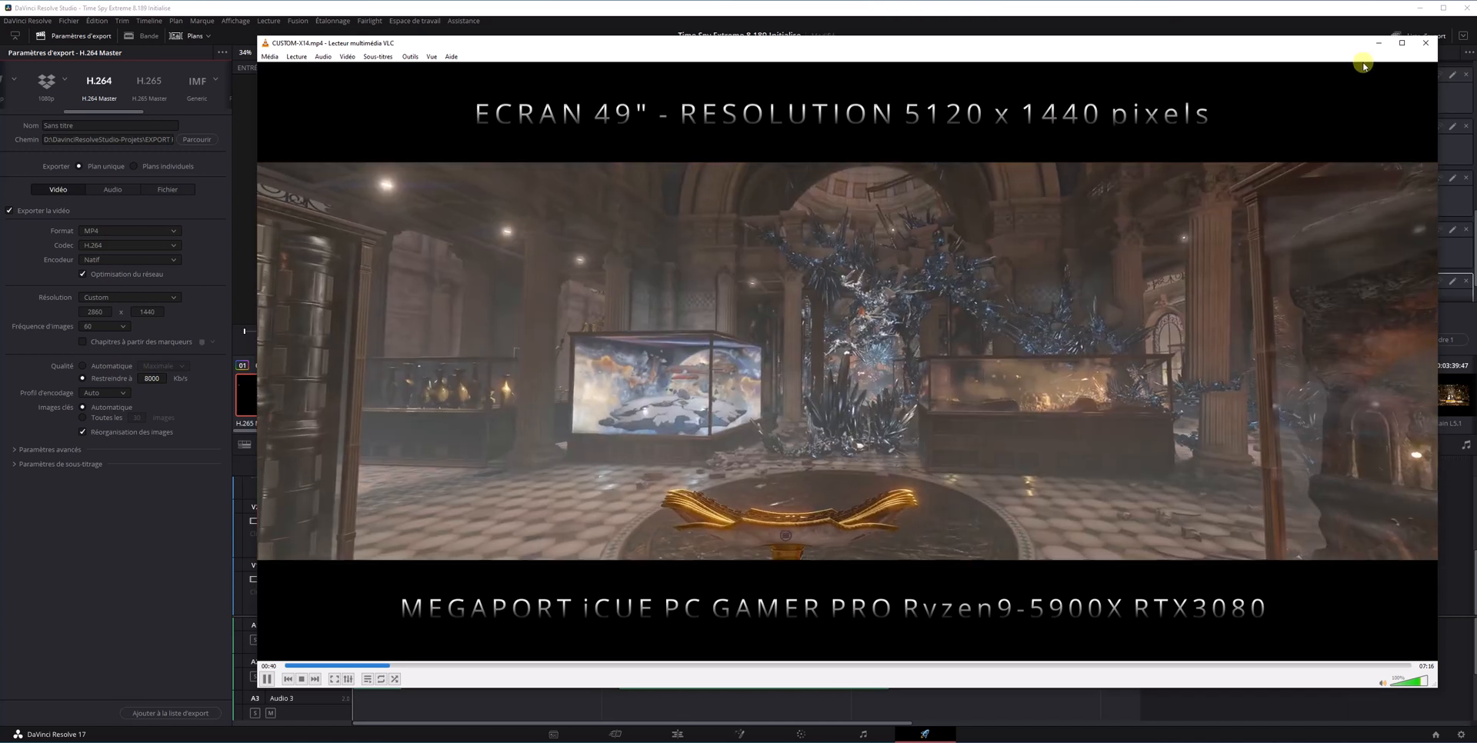
{"action": "left_click_drag", "start_coordinate": [1332, 51], "coordinate": [1355, 48]}
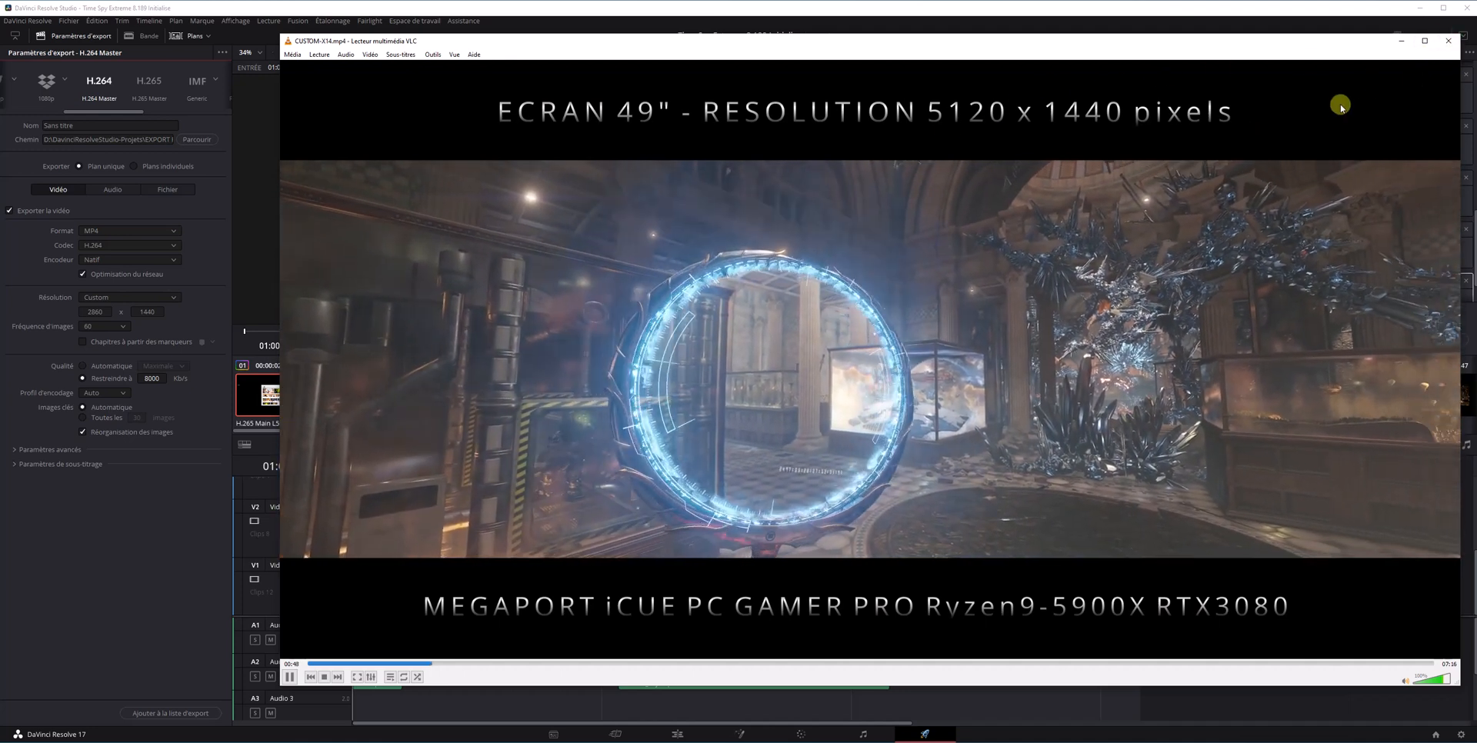
{"action": "left_click", "coordinate": [1449, 40]}
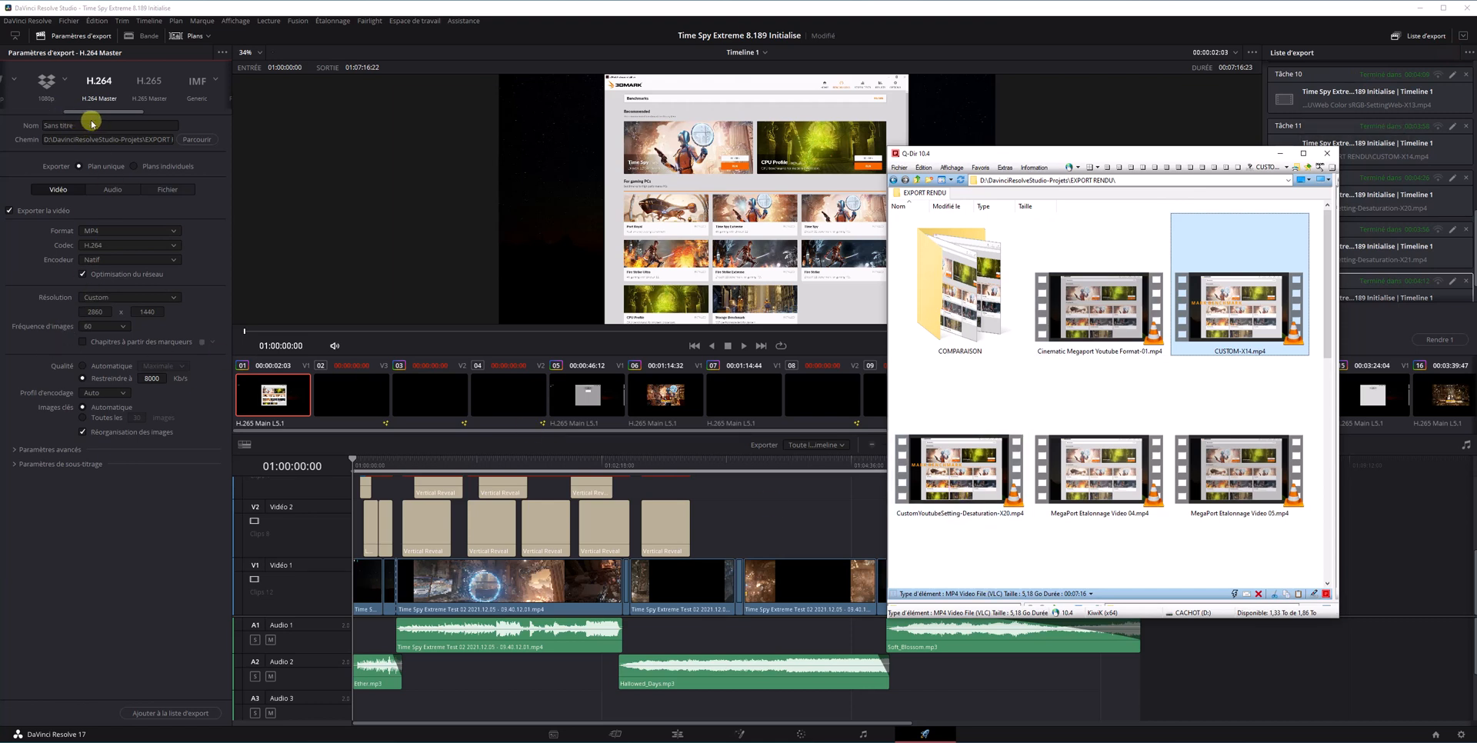
- Review the available export presets and set the H.264 Master encoder to NVIDIA
{"action": "left_click_drag", "start_coordinate": [112, 112], "coordinate": [62, 105]}
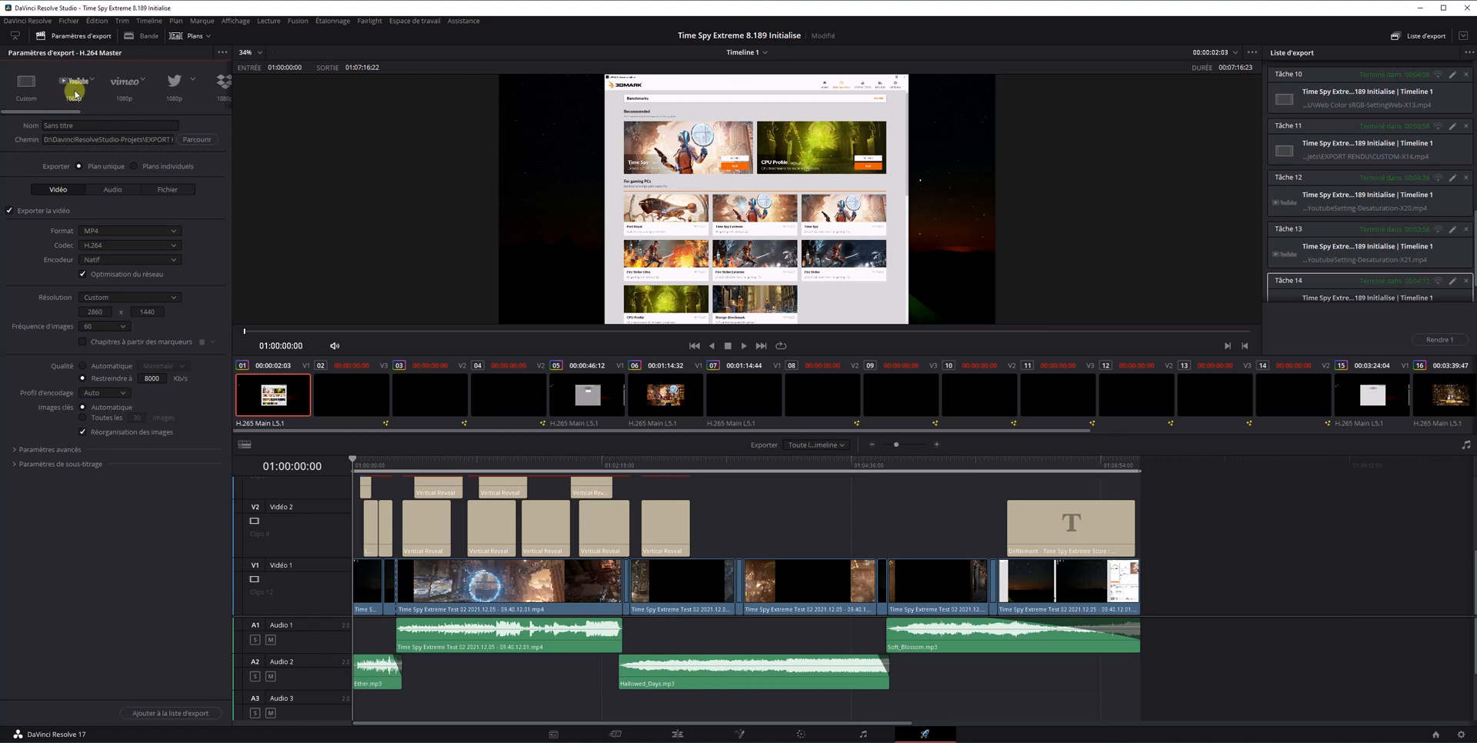
{"action": "left_click_drag", "start_coordinate": [62, 112], "coordinate": [118, 127]}
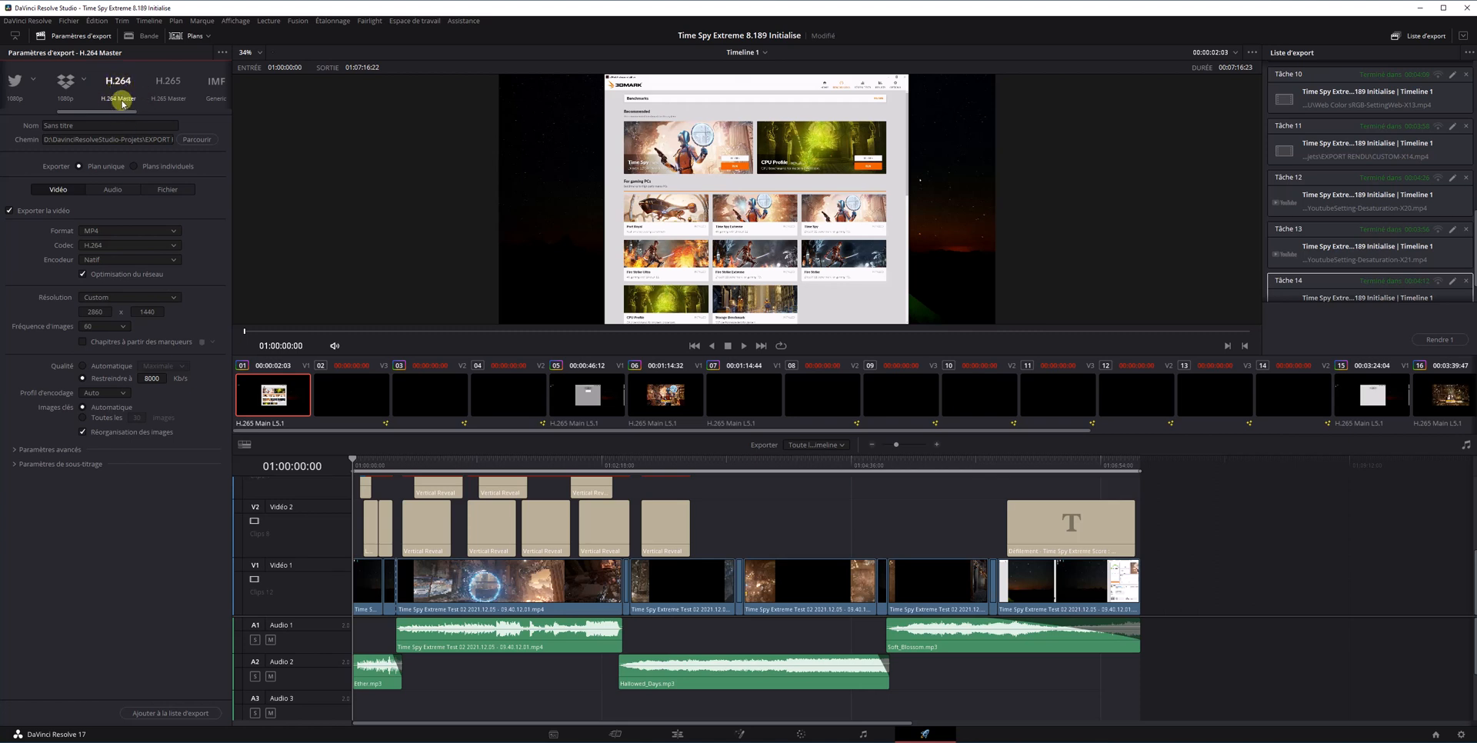
{"action": "mouse_move", "coordinate": [98, 112]}
{"action": "left_mouse_down"}
{"action": "mouse_move", "coordinate": [39, 112]}
{"action": "mouse_move", "coordinate": [91, 113]}
{"action": "left_mouse_up"}
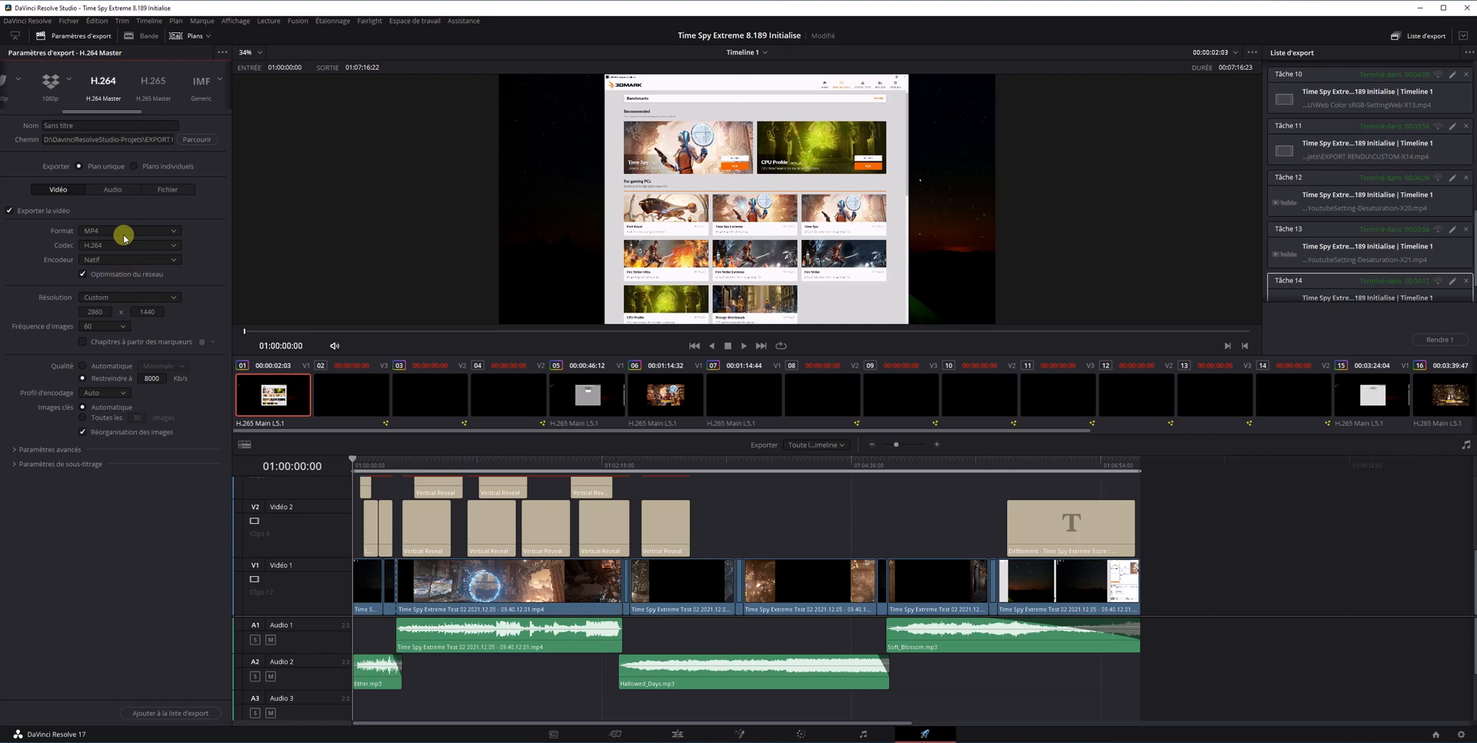
{"action": "left_click", "coordinate": [100, 261]}
{"action": "left_click", "coordinate": [120, 277]}
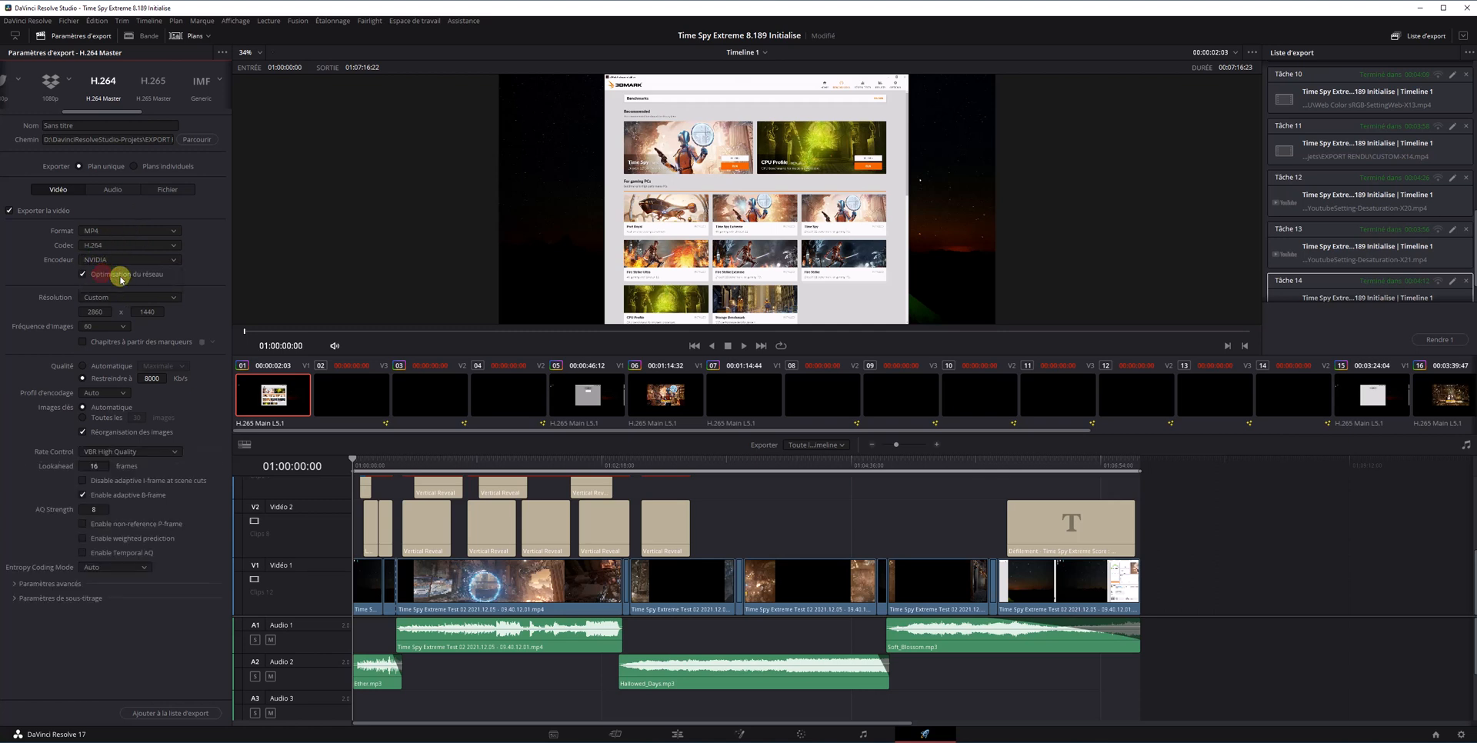